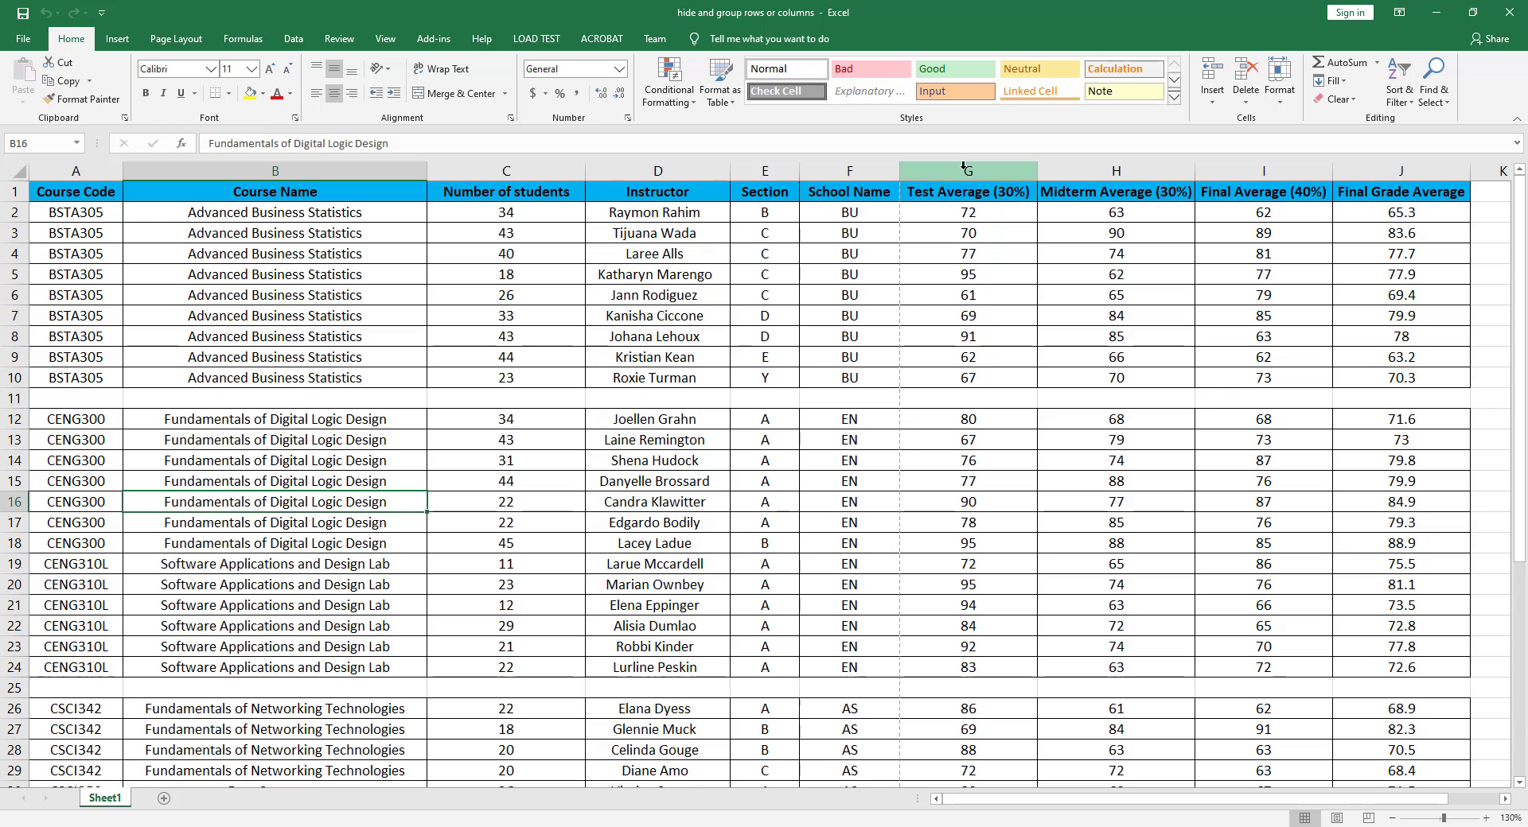
# Hide columns G through J, from Test Average (30%) to Final Grade Average
pyautogui.moveTo(968, 170); pyautogui.dragTo(1404, 164)
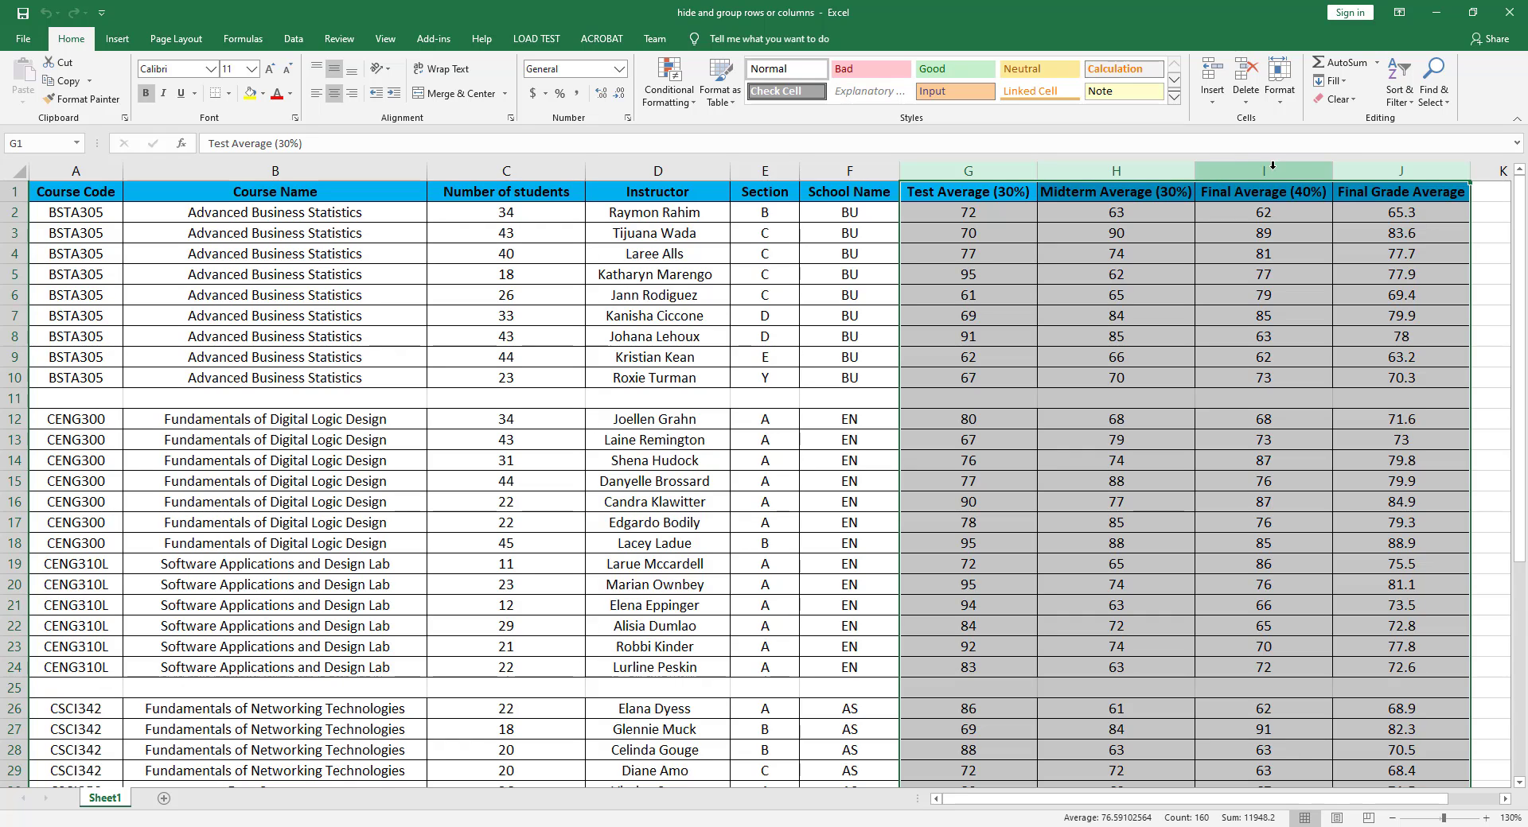
pyautogui.rightClick(1129, 171)
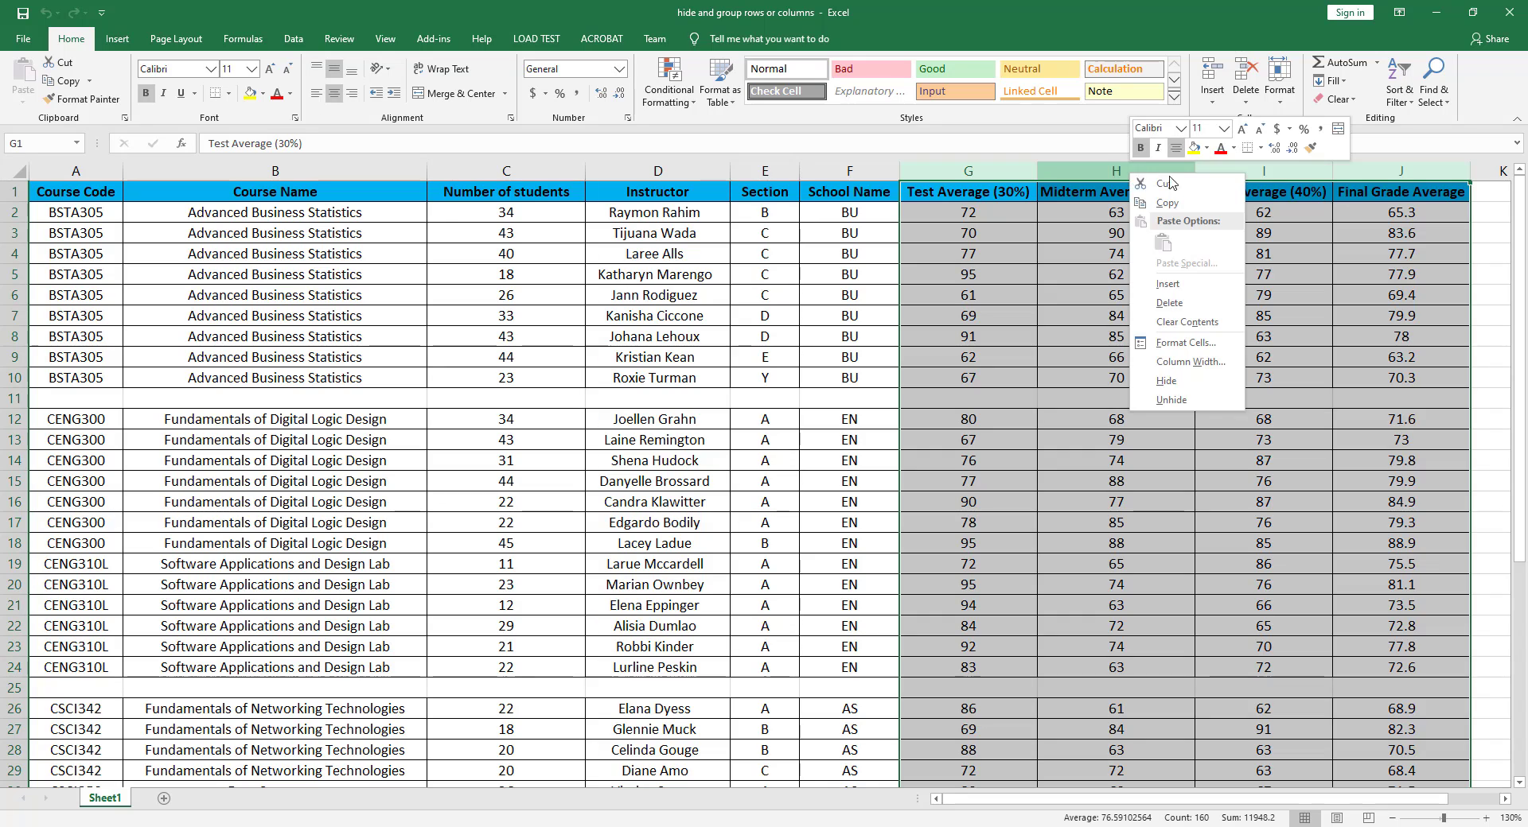
pyautogui.click(1186, 390)
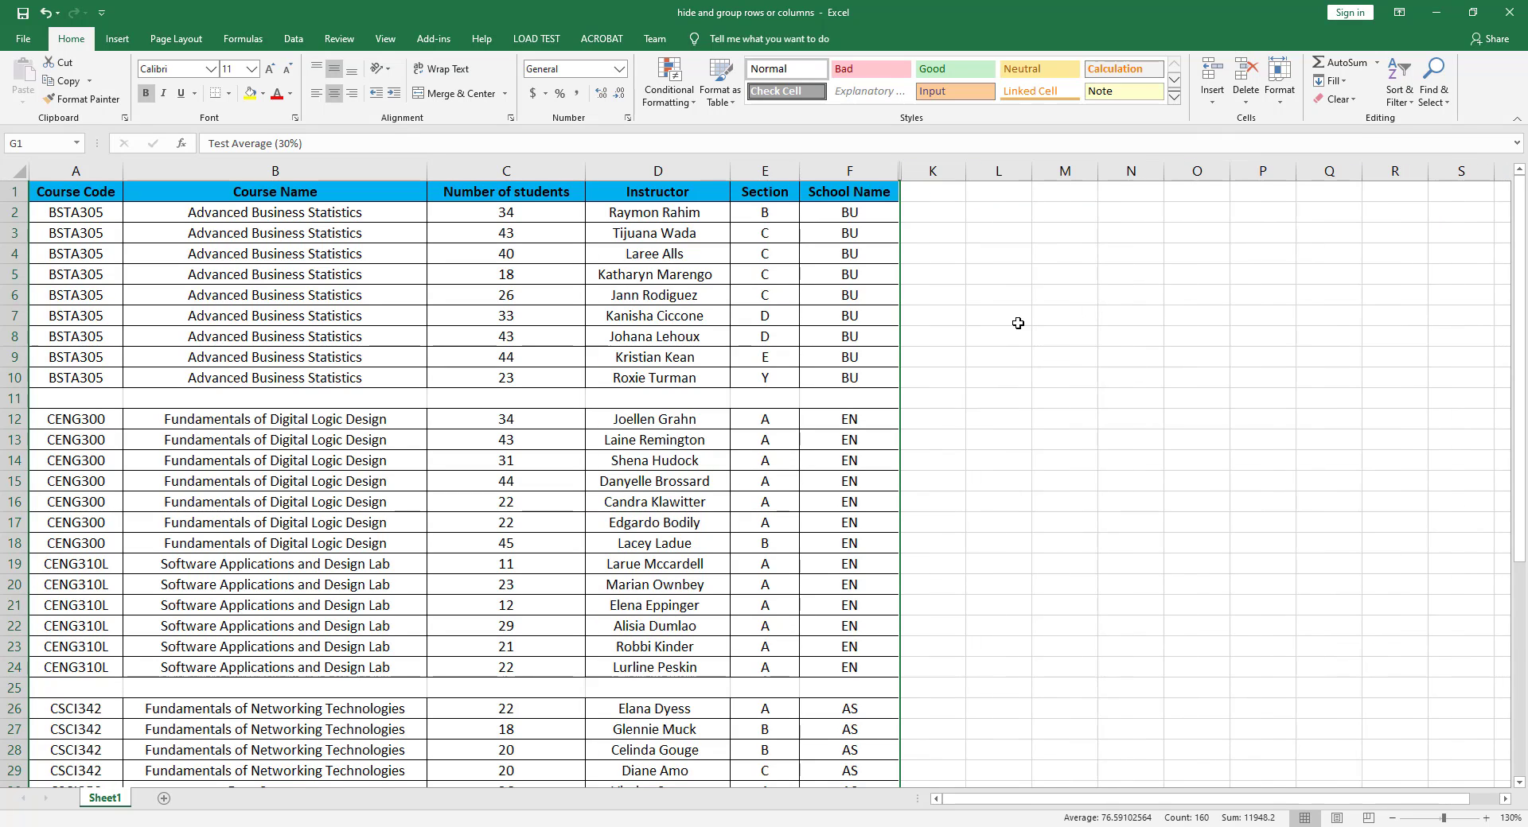
pyautogui.click(1014, 318)
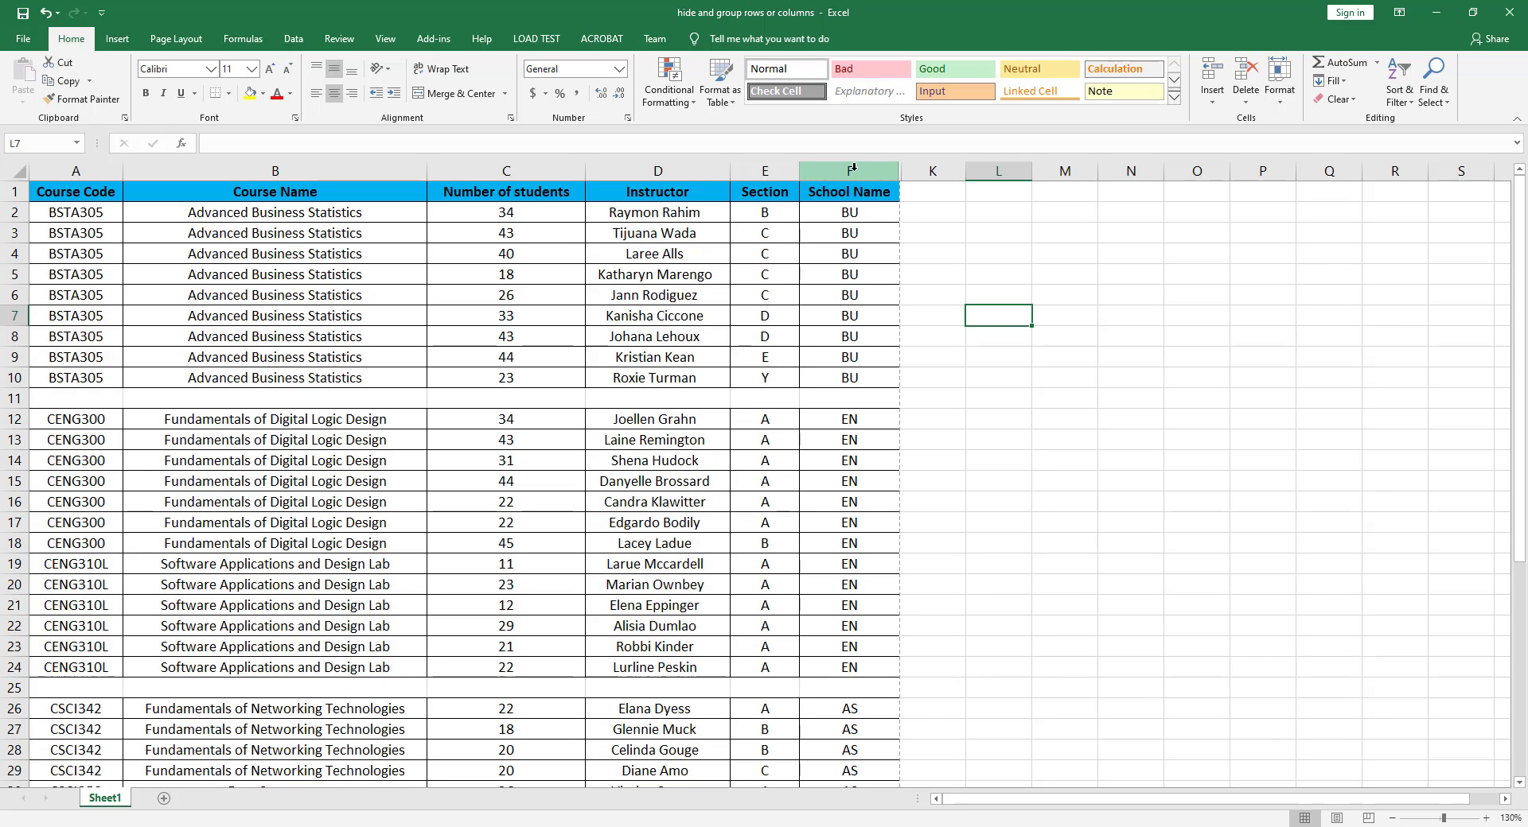
# Unhide the columns between School Name and column K
pyautogui.moveTo(852, 167); pyautogui.dragTo(927, 170)
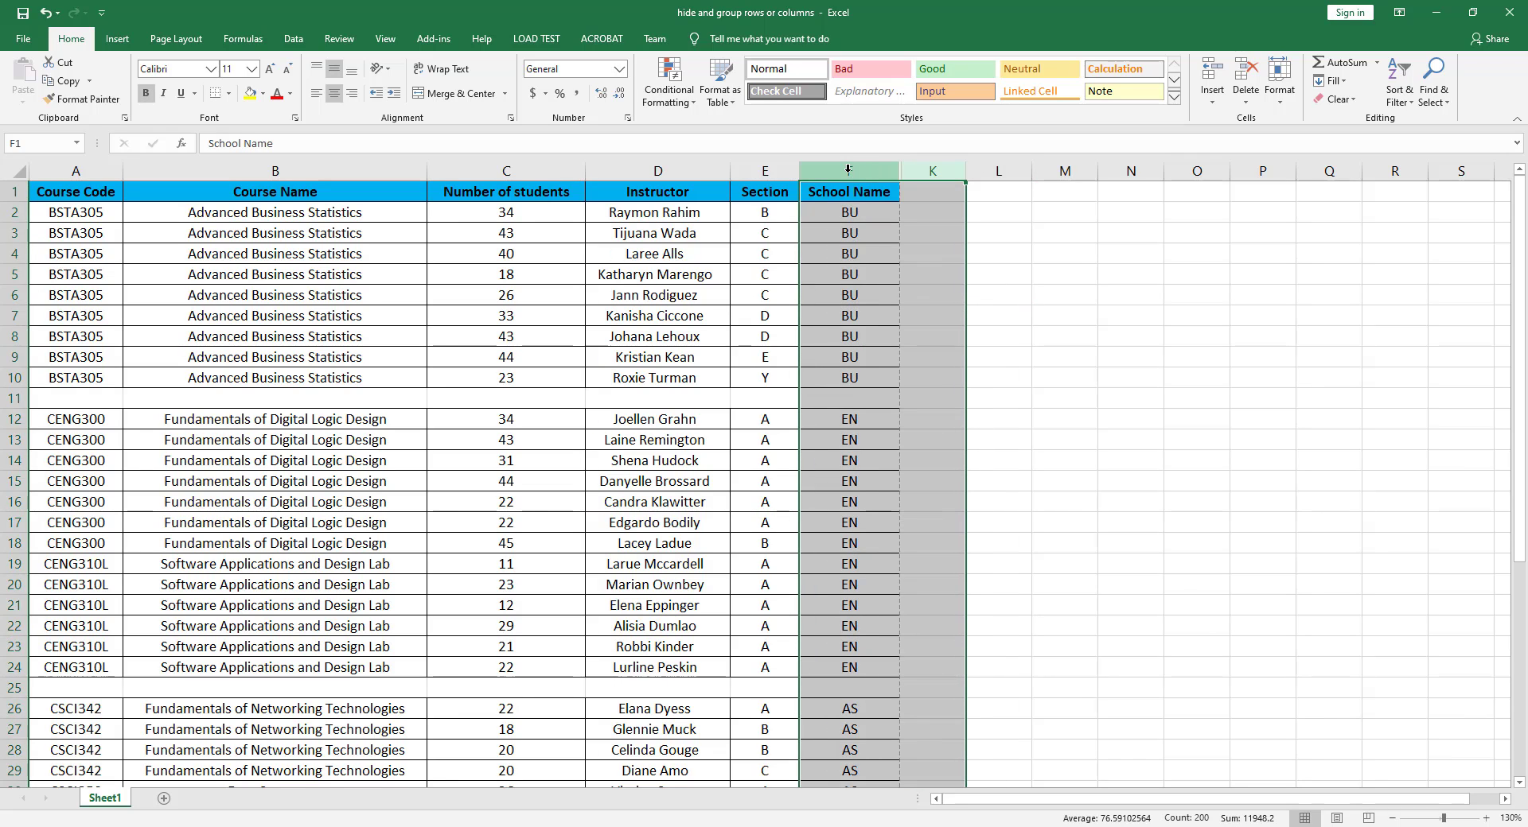
pyautogui.rightClick(925, 169)
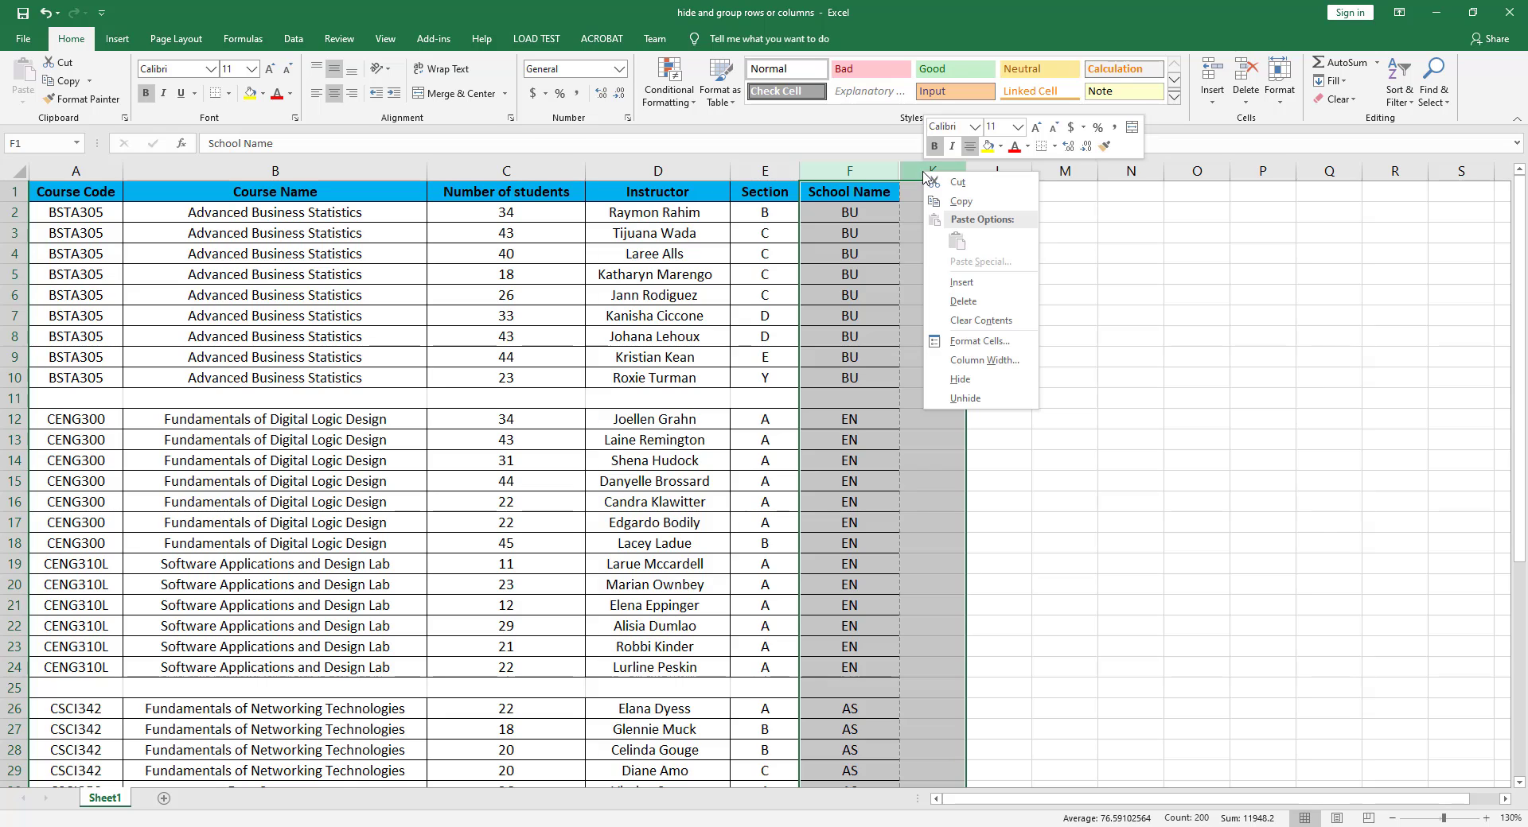
pyautogui.click(991, 407)
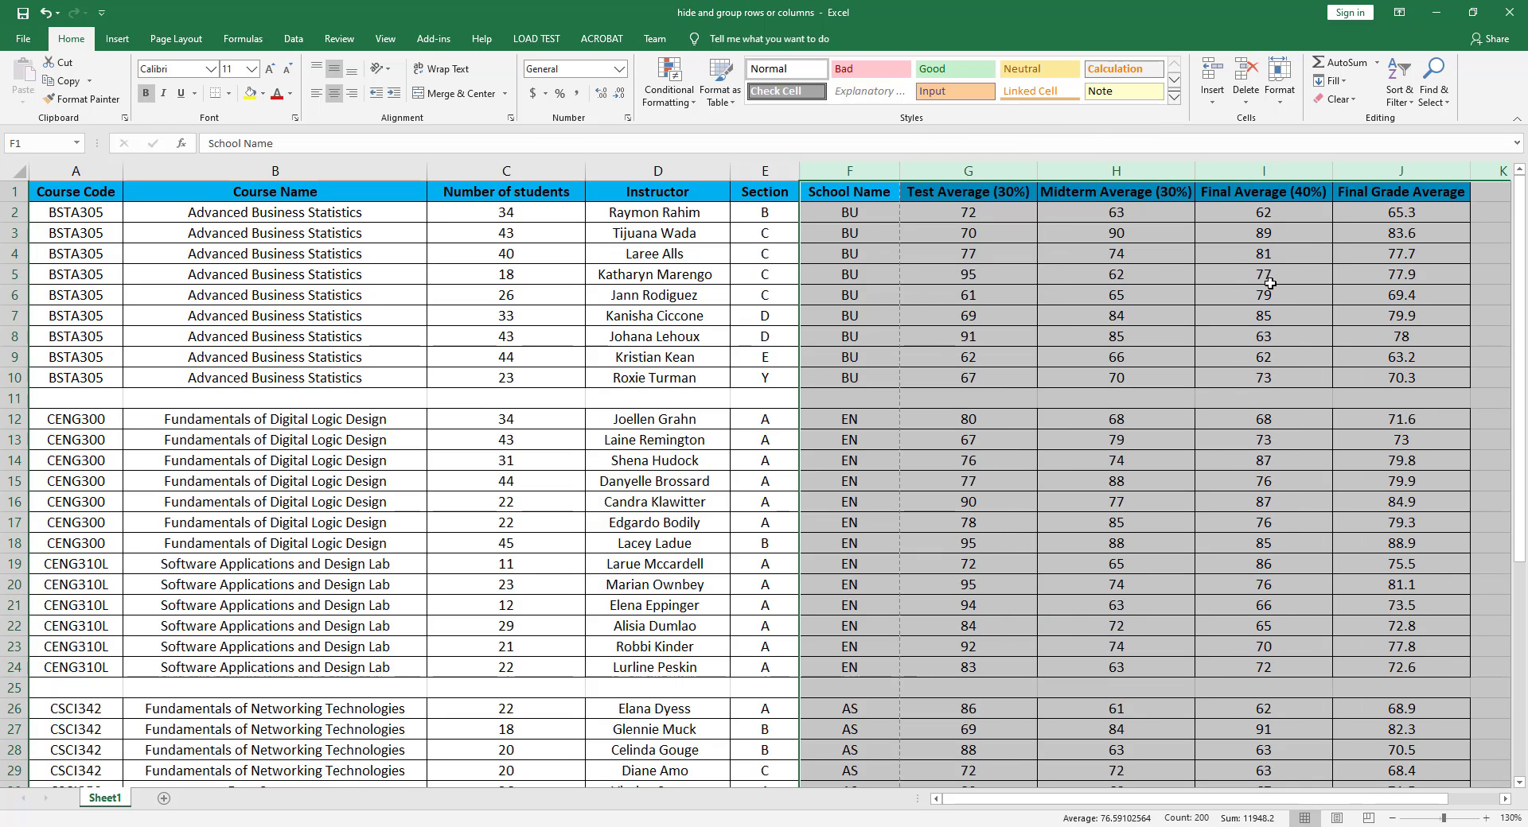
pyautogui.click(999, 277)
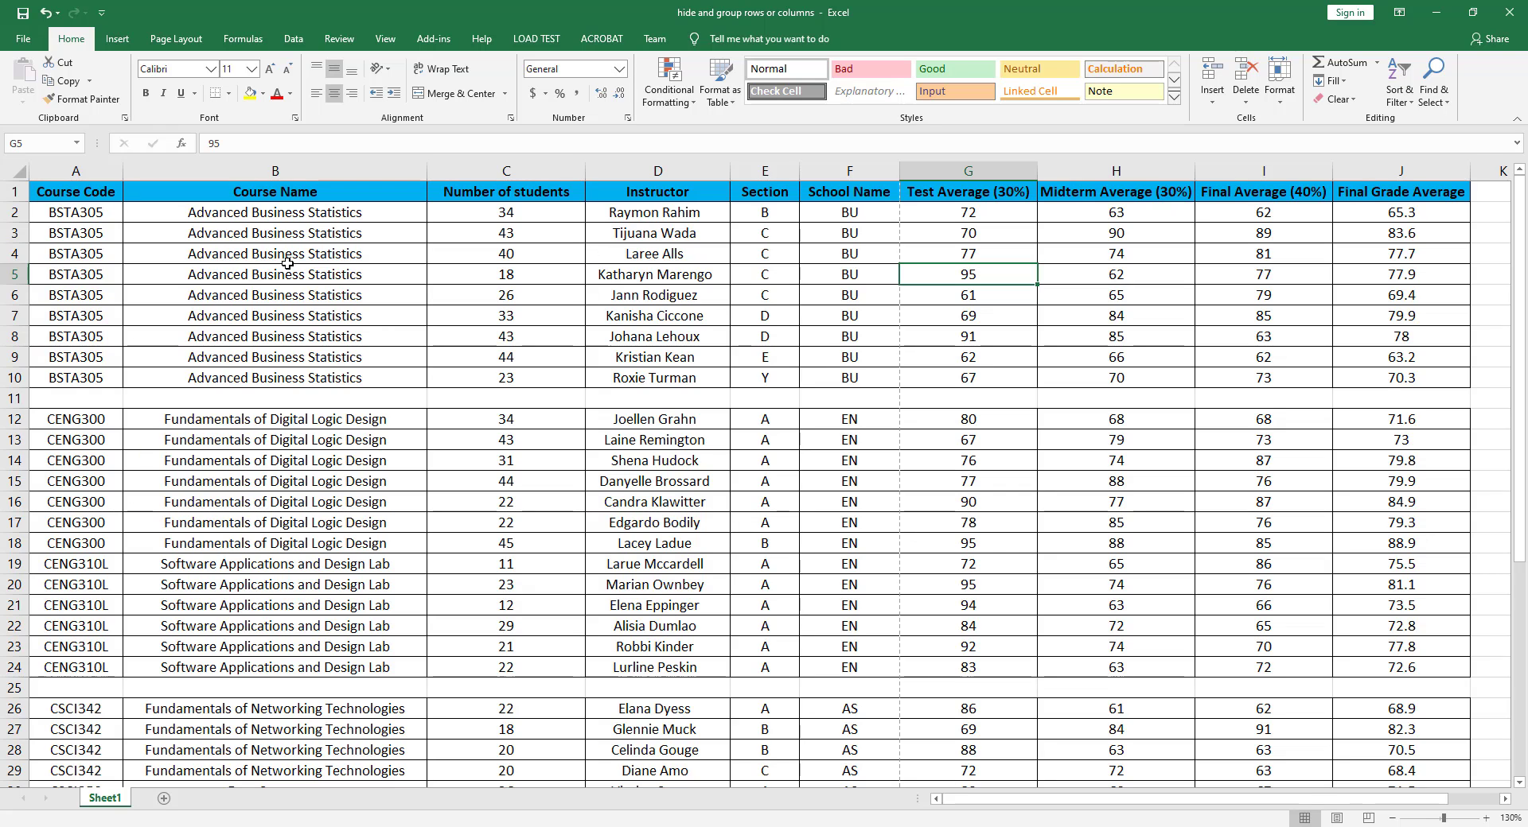
# Examine the course rows school by school, highlighting the School Name cells of the BU, EN, AS and ED blocks in turn
pyautogui.scroll(-2, 203, 676)
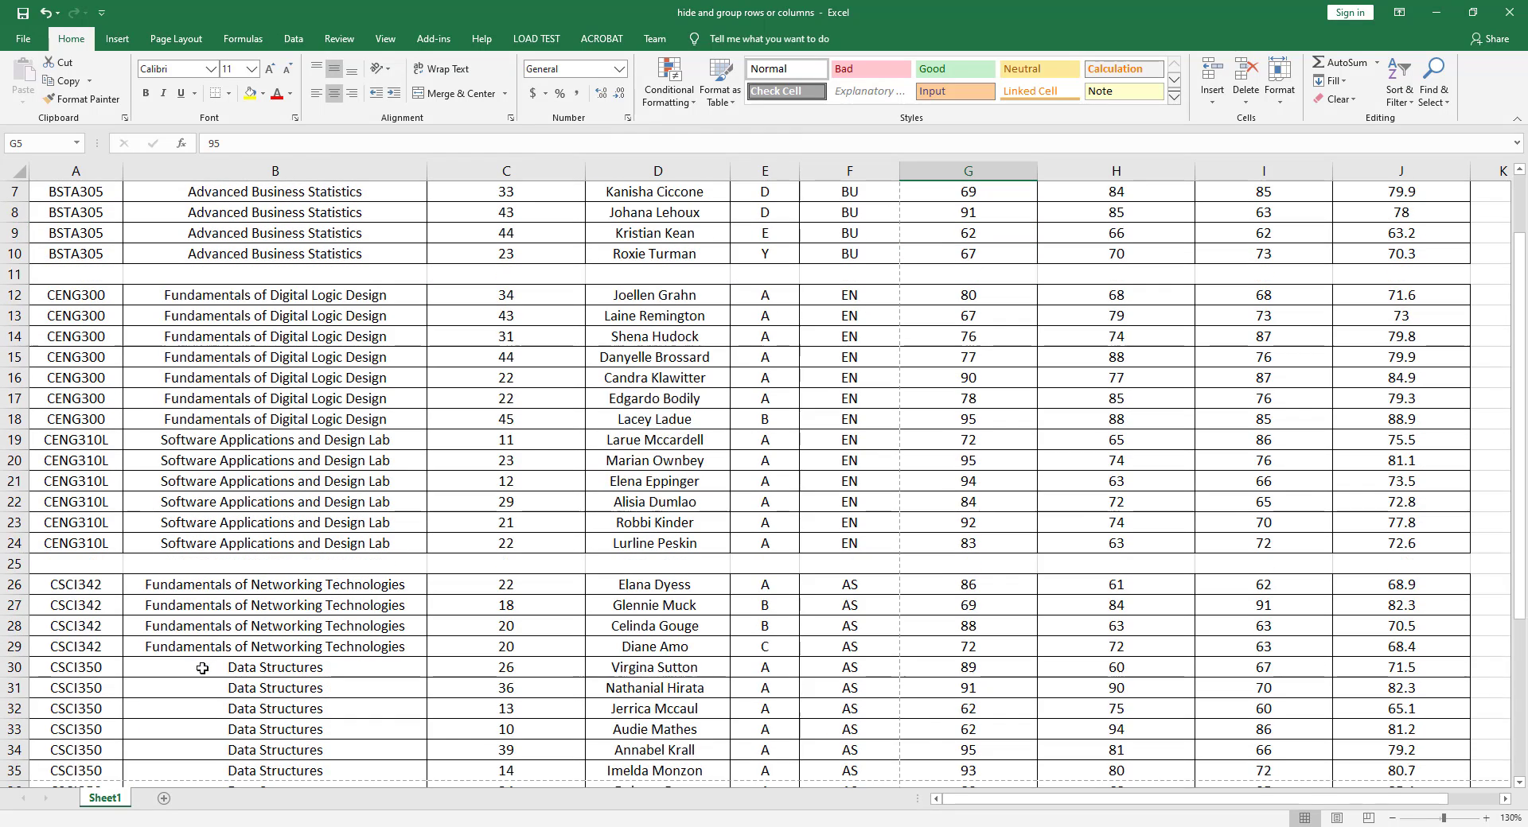
pyautogui.scroll(2, 208, 632)
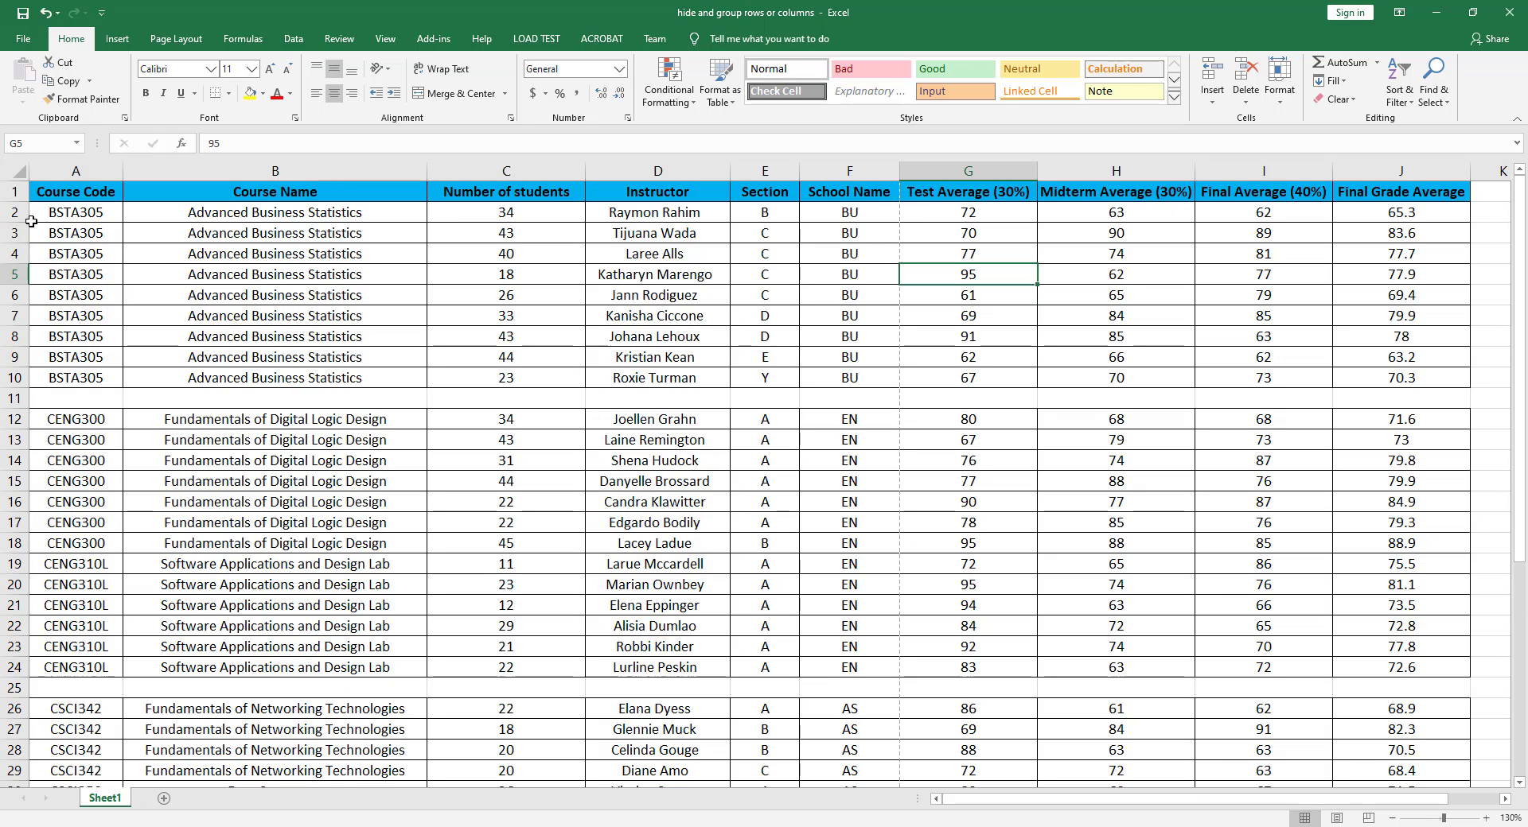
pyautogui.click(70, 213)
pyautogui.moveTo(70, 213); pyautogui.dragTo(83, 377)
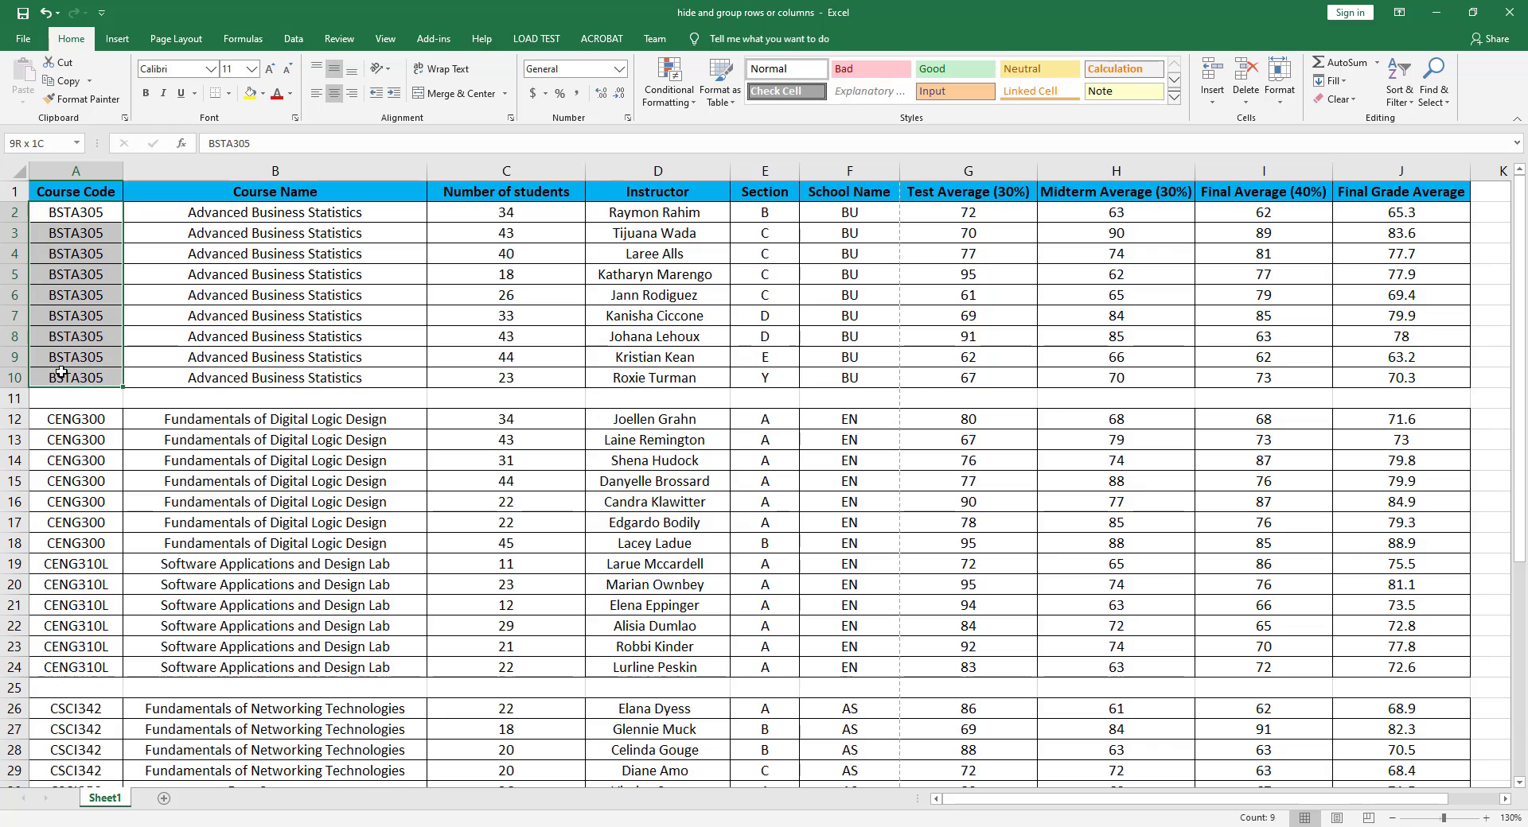
pyautogui.moveTo(864, 212); pyautogui.dragTo(862, 374)
pyautogui.scroll(-1, 862, 373)
pyautogui.scroll(-1, 862, 374)
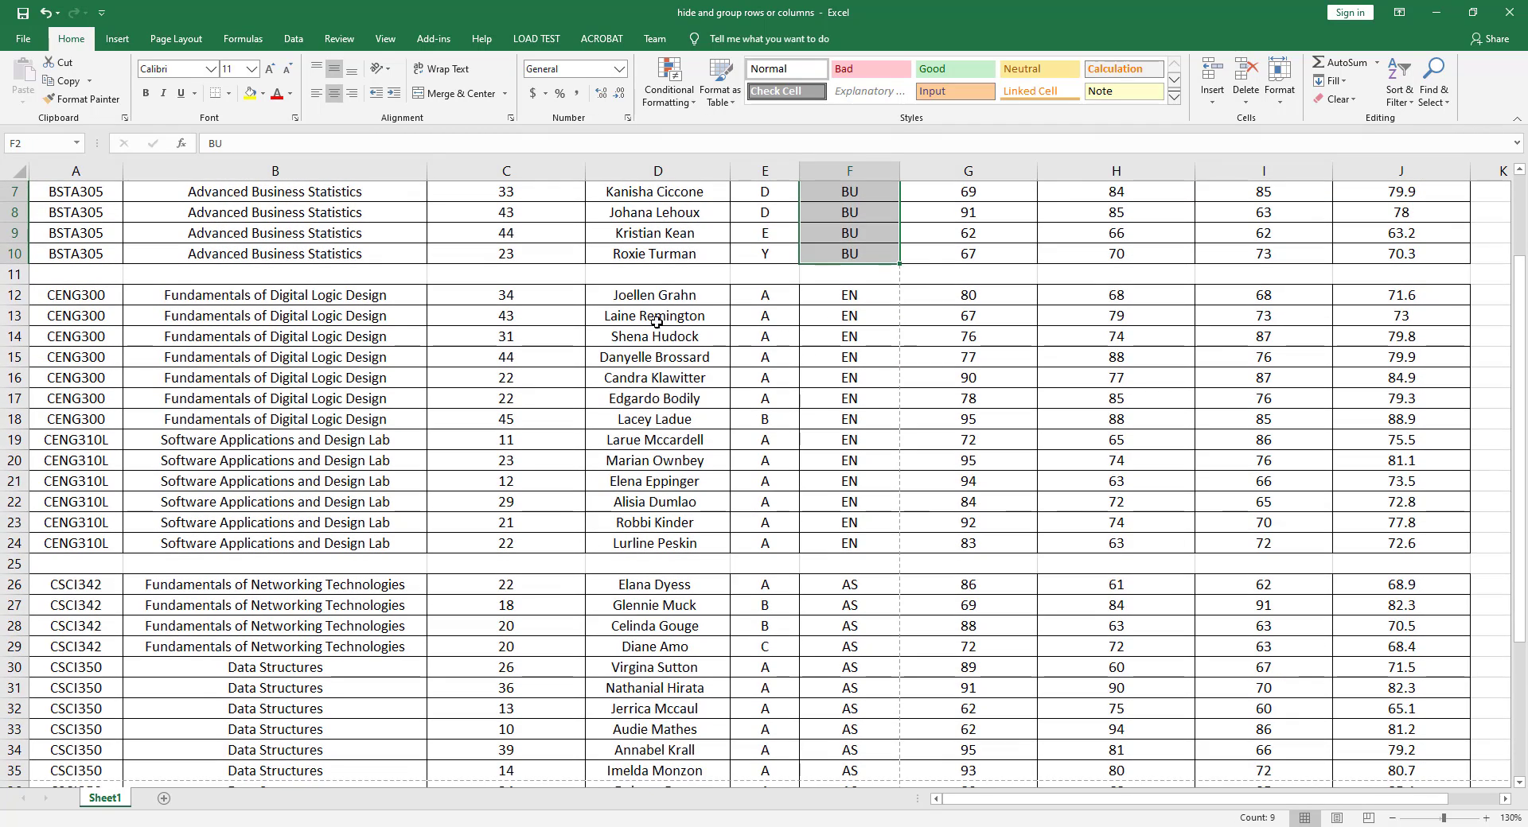
pyautogui.moveTo(860, 296); pyautogui.dragTo(835, 535)
pyautogui.scroll(-2, 836, 533)
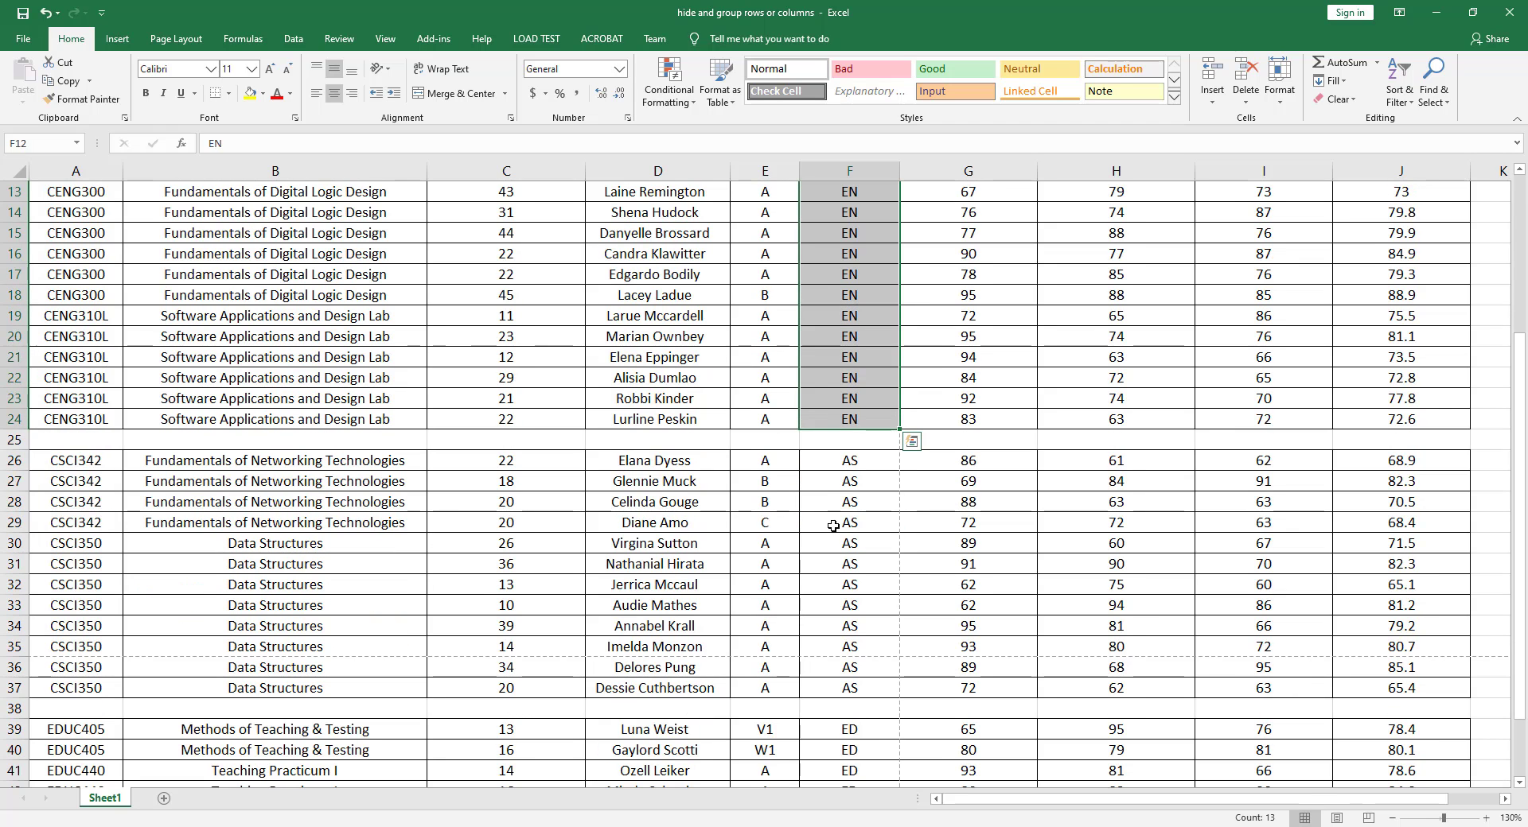
pyautogui.moveTo(858, 465); pyautogui.dragTo(840, 689)
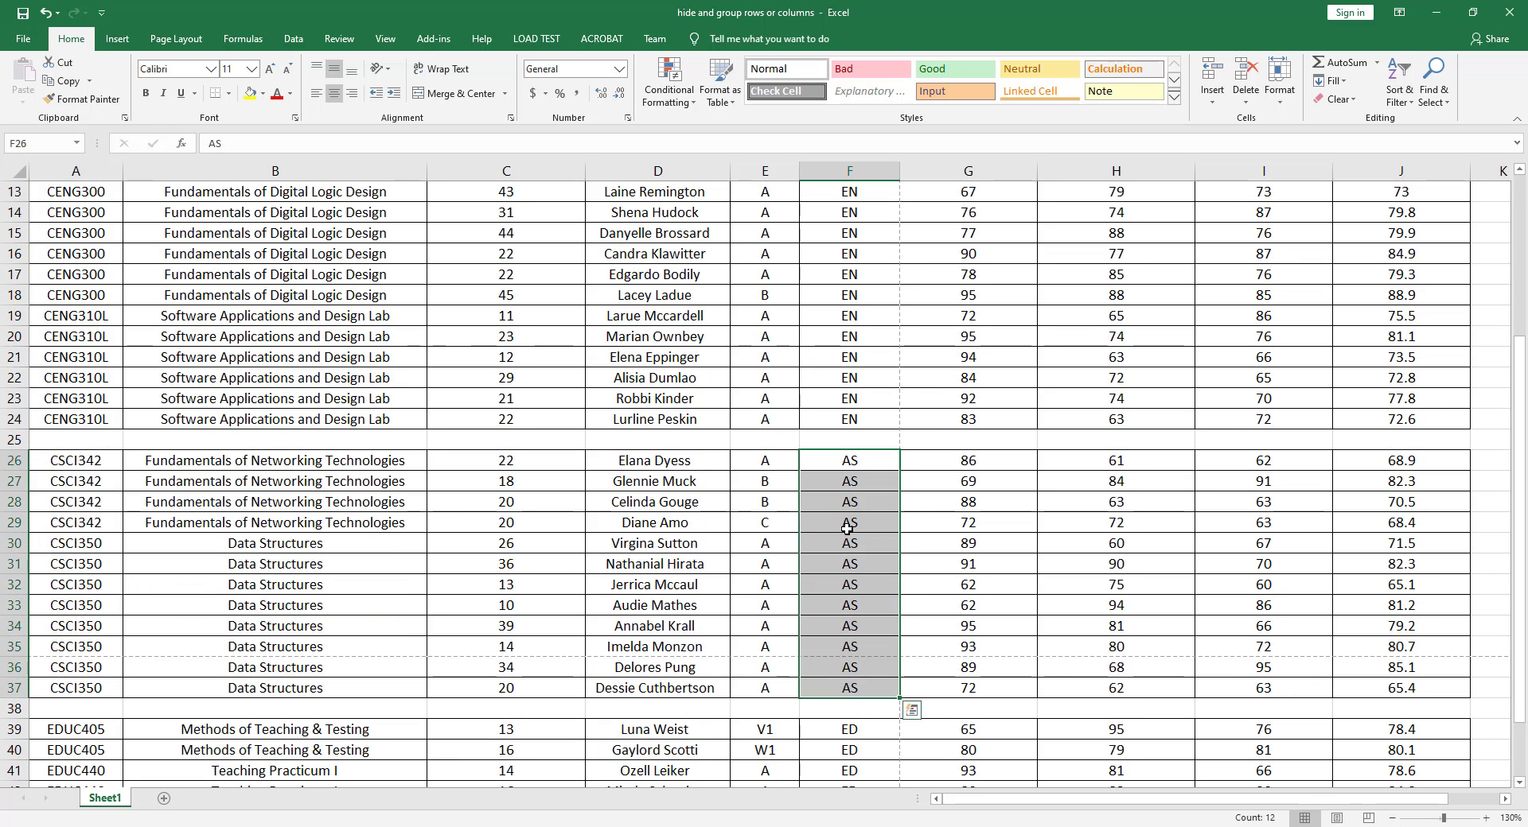
pyautogui.scroll(-2, 833, 593)
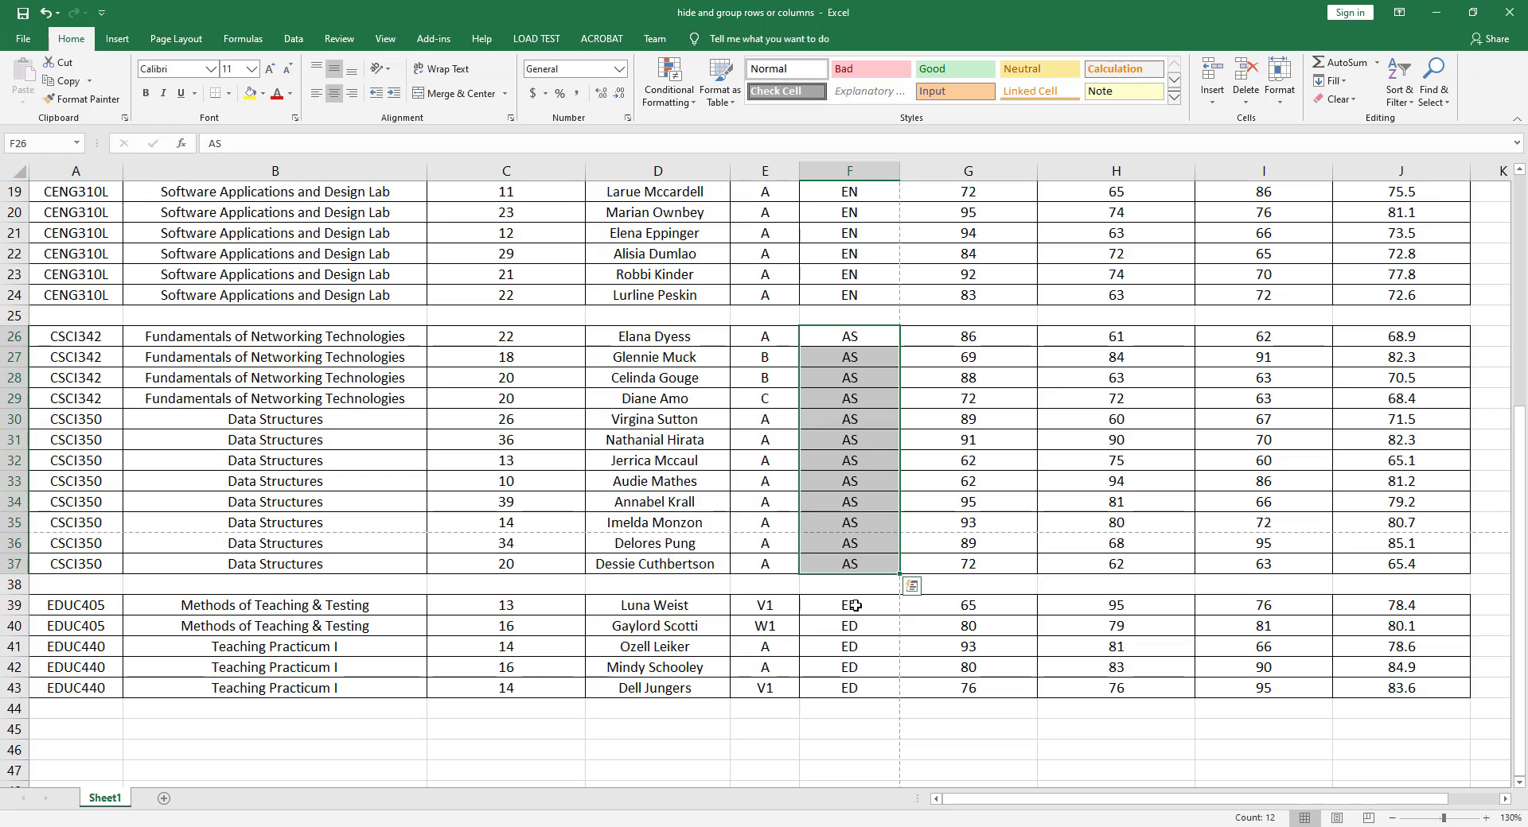
pyautogui.moveTo(850, 609); pyautogui.dragTo(848, 689)
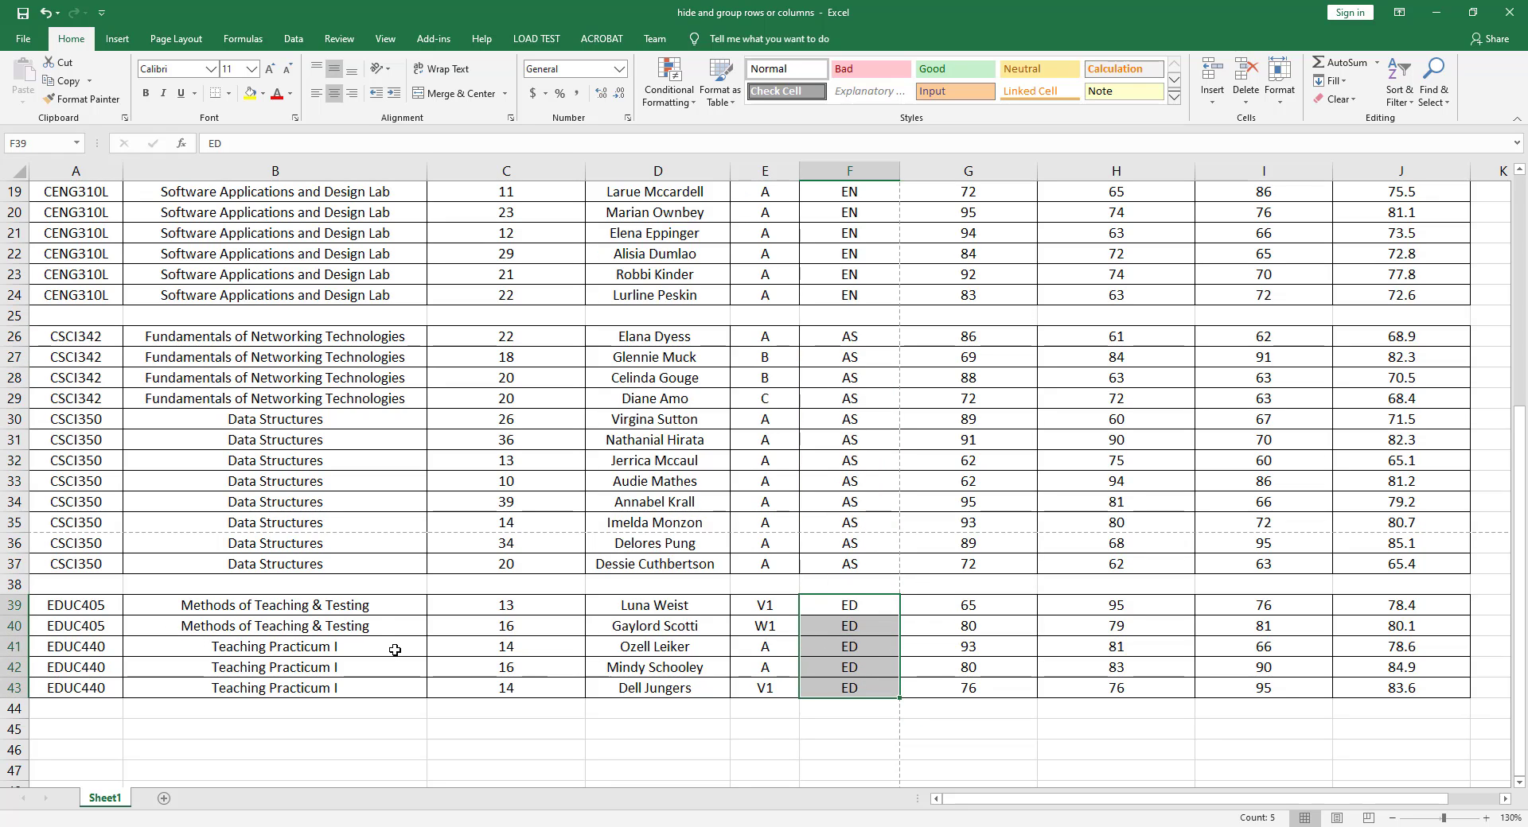
# Hide rows 39 through 43, which hold the EDUC405 and EDUC440 courses
pyautogui.scroll(-1, 82, 574)
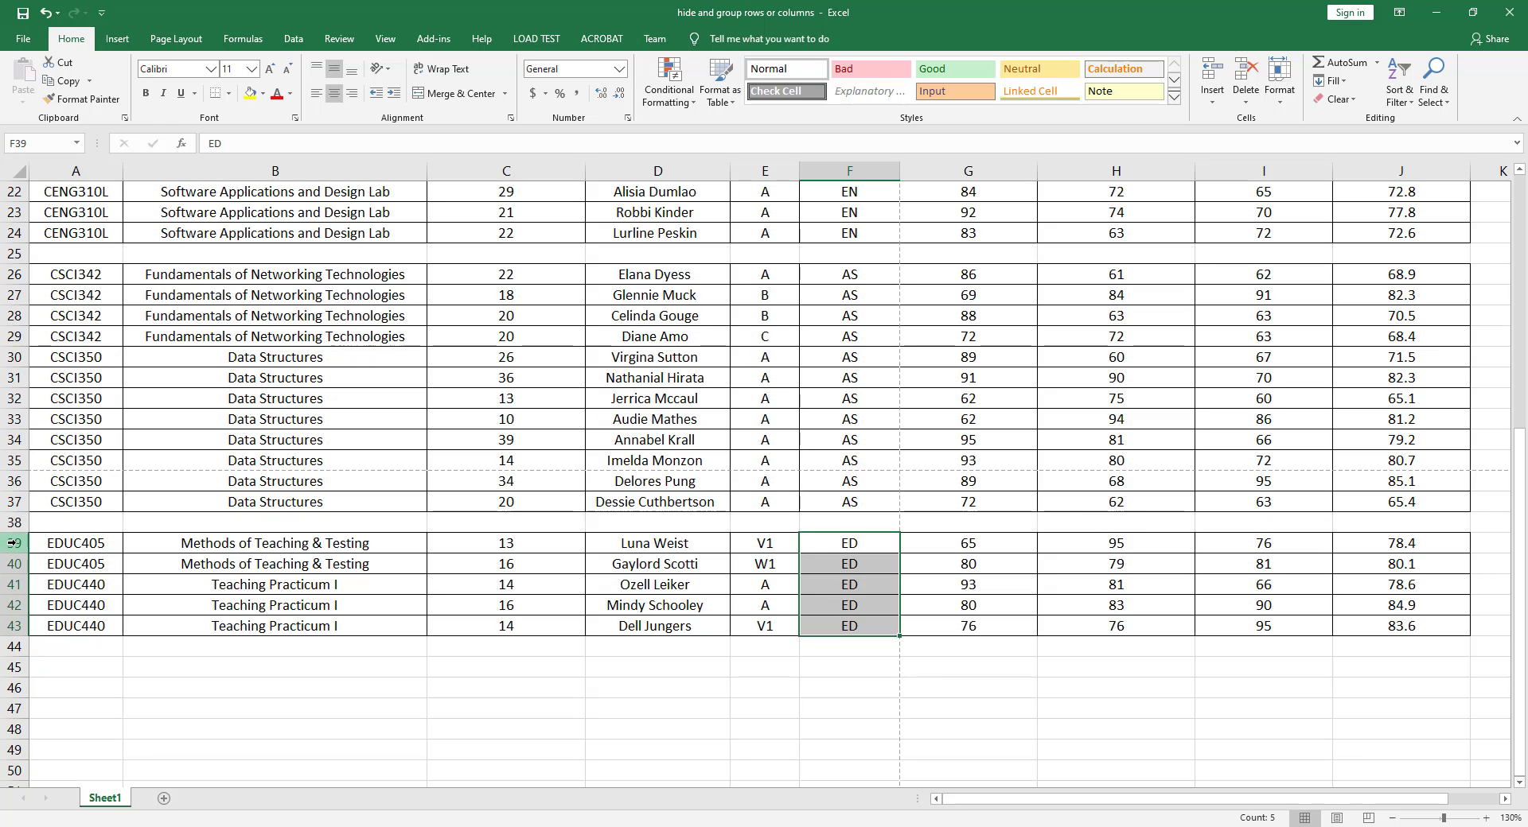
pyautogui.moveTo(13, 543); pyautogui.dragTo(4, 627)
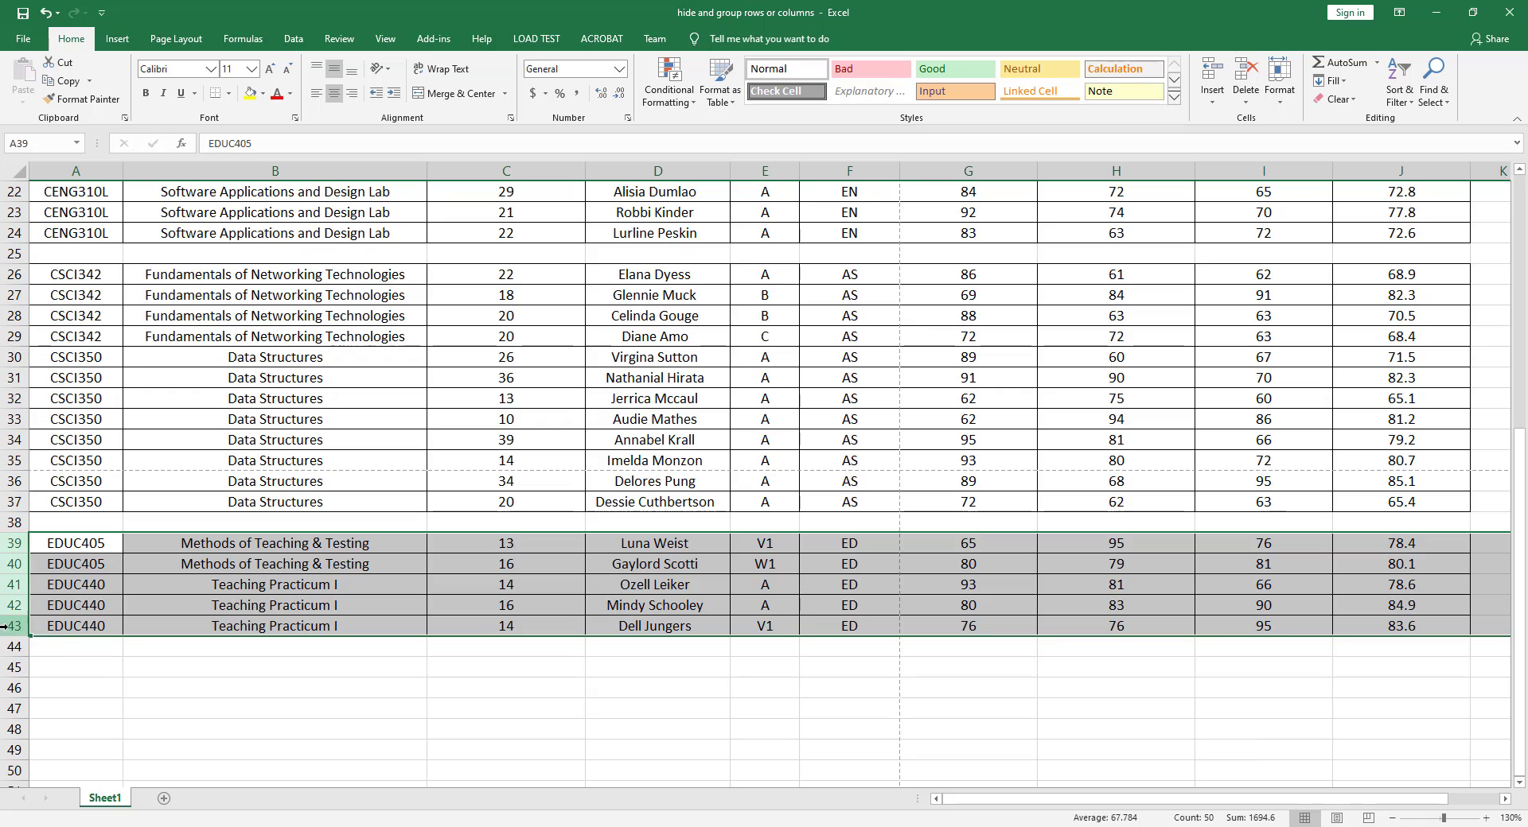
pyautogui.rightClick(17, 587)
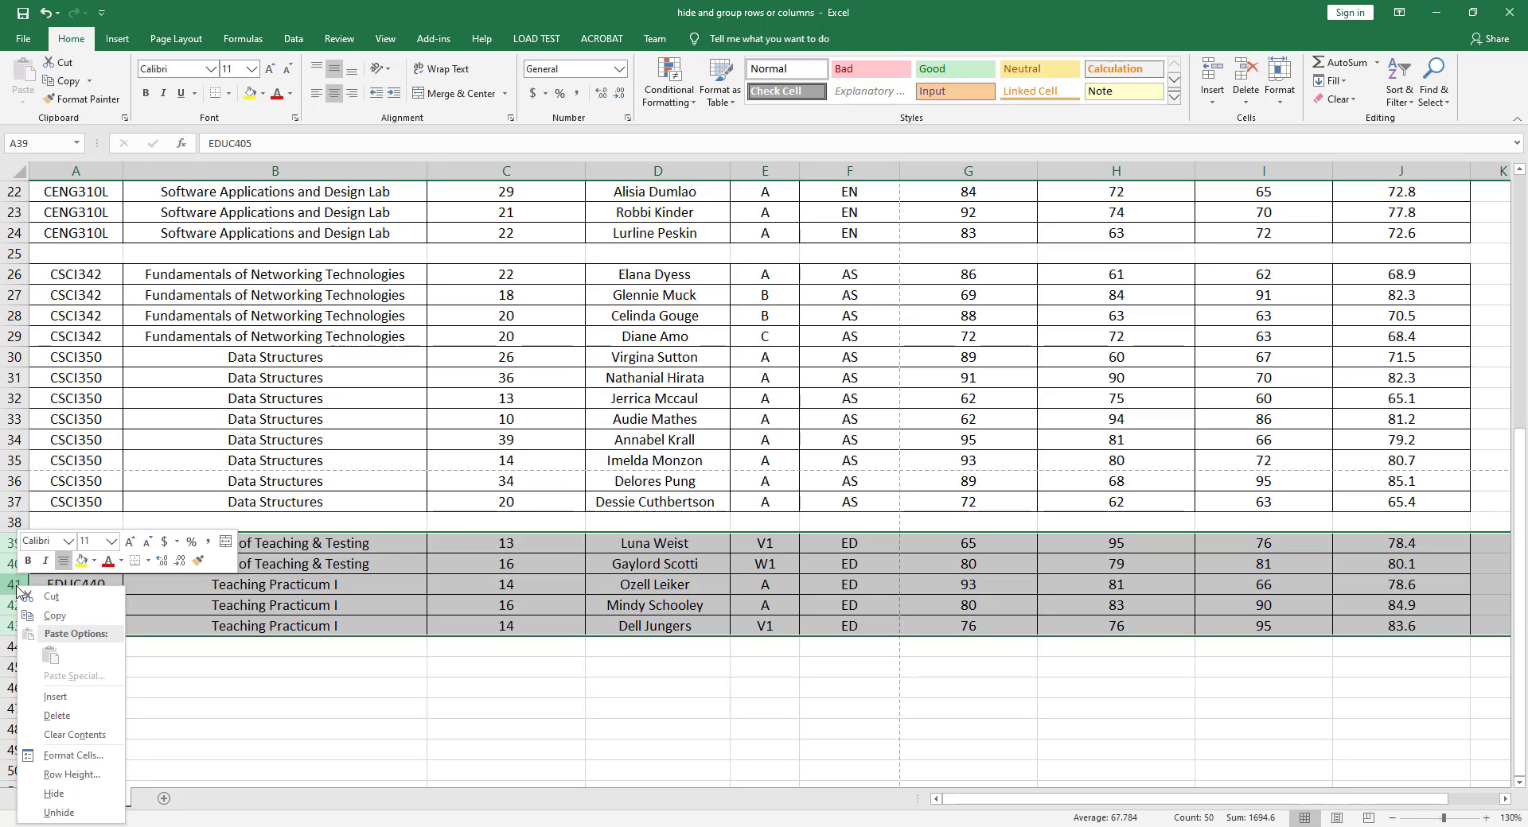
pyautogui.click(54, 793)
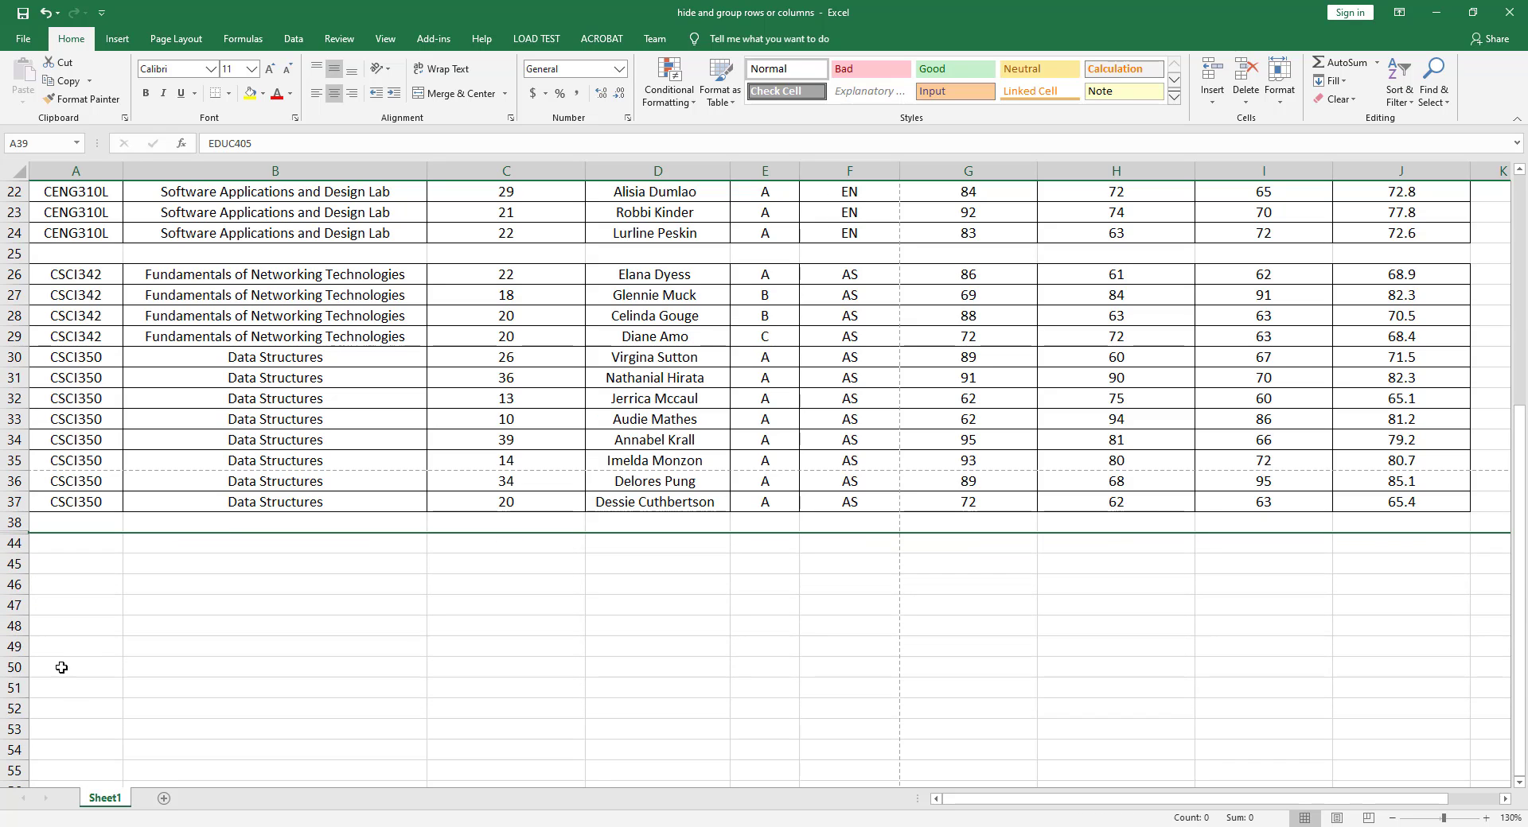
pyautogui.click(56, 561)
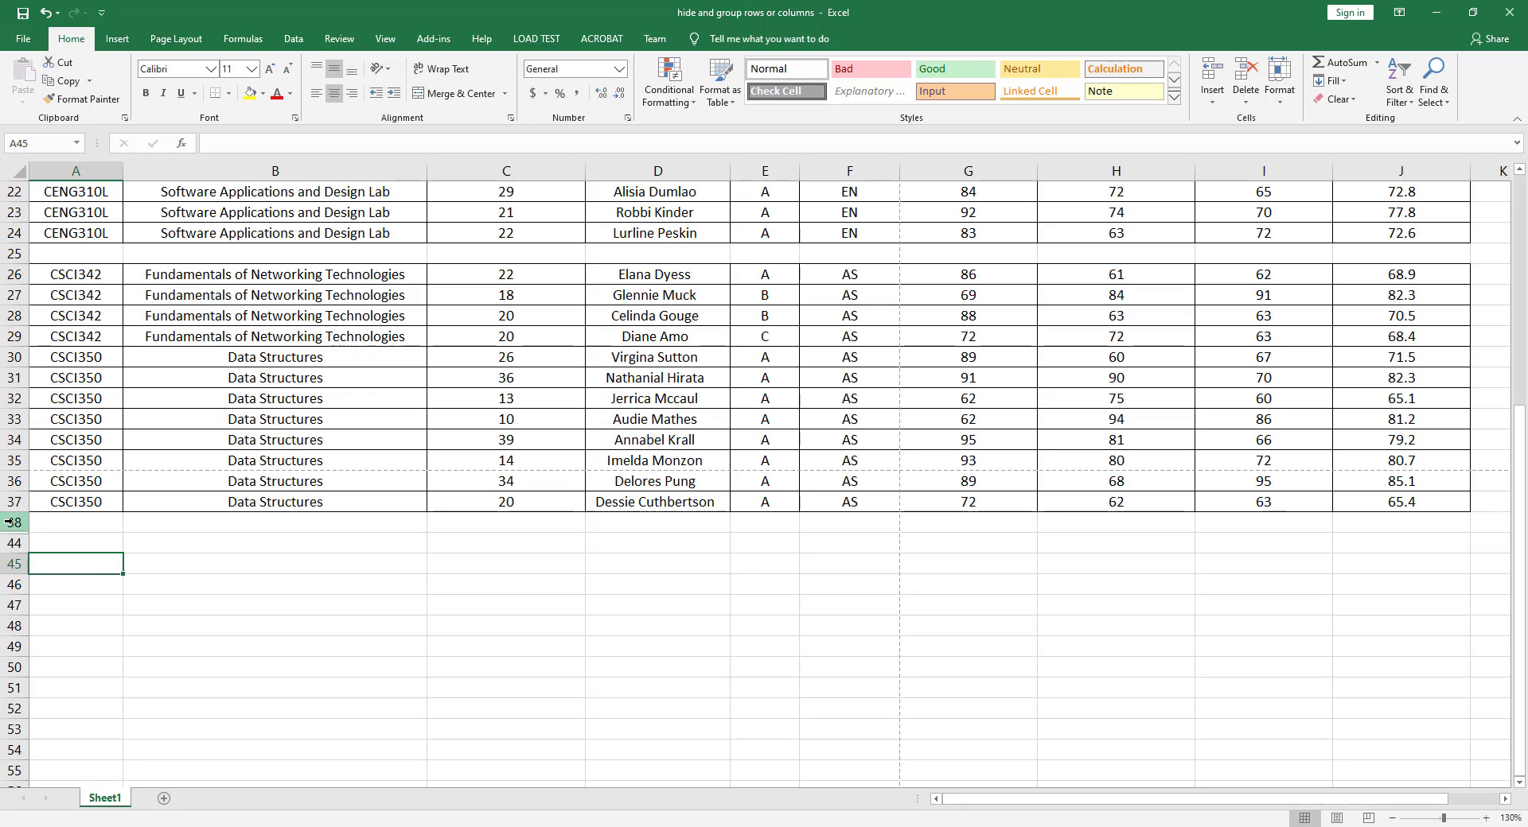
# Unhide the rows between rows 38 and 44
pyautogui.moveTo(14, 522); pyautogui.dragTo(15, 543)
pyautogui.rightClick(15, 524)
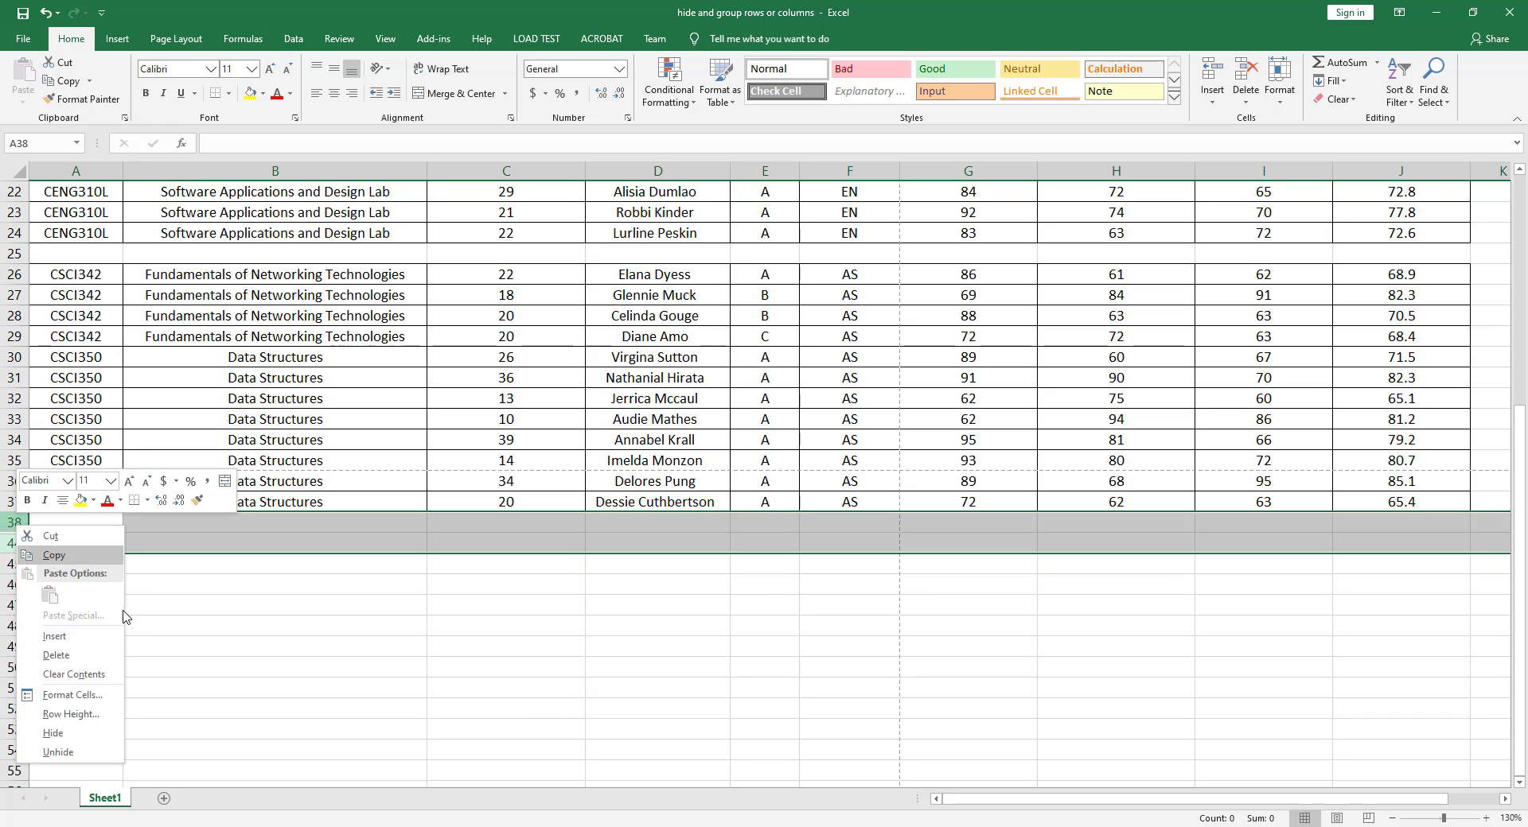
pyautogui.click(87, 753)
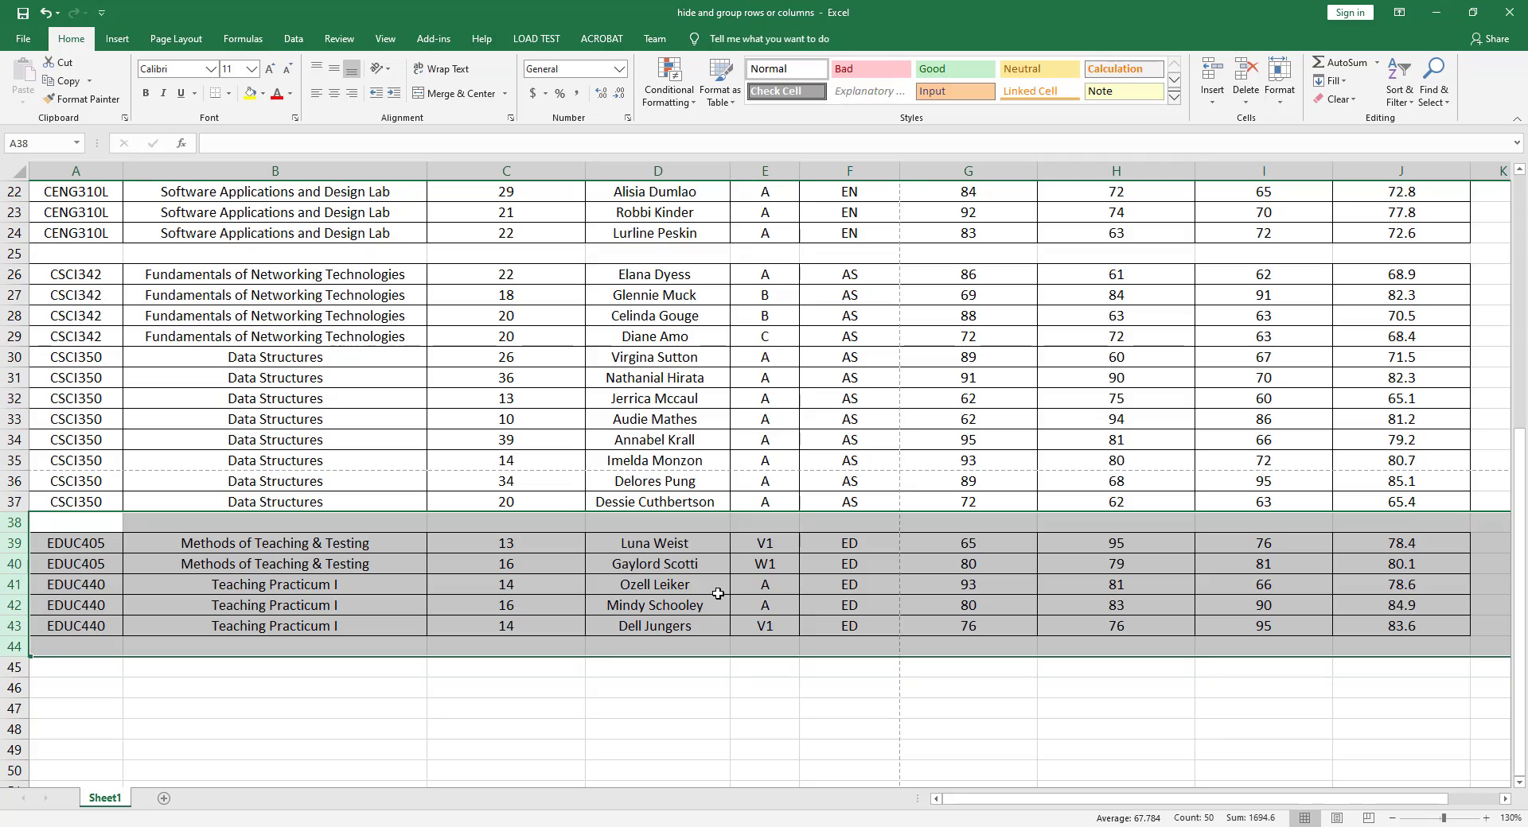
# Group columns G through J, from Test Average (30%) to Final Grade Average
pyautogui.scroll(7, 718, 593)
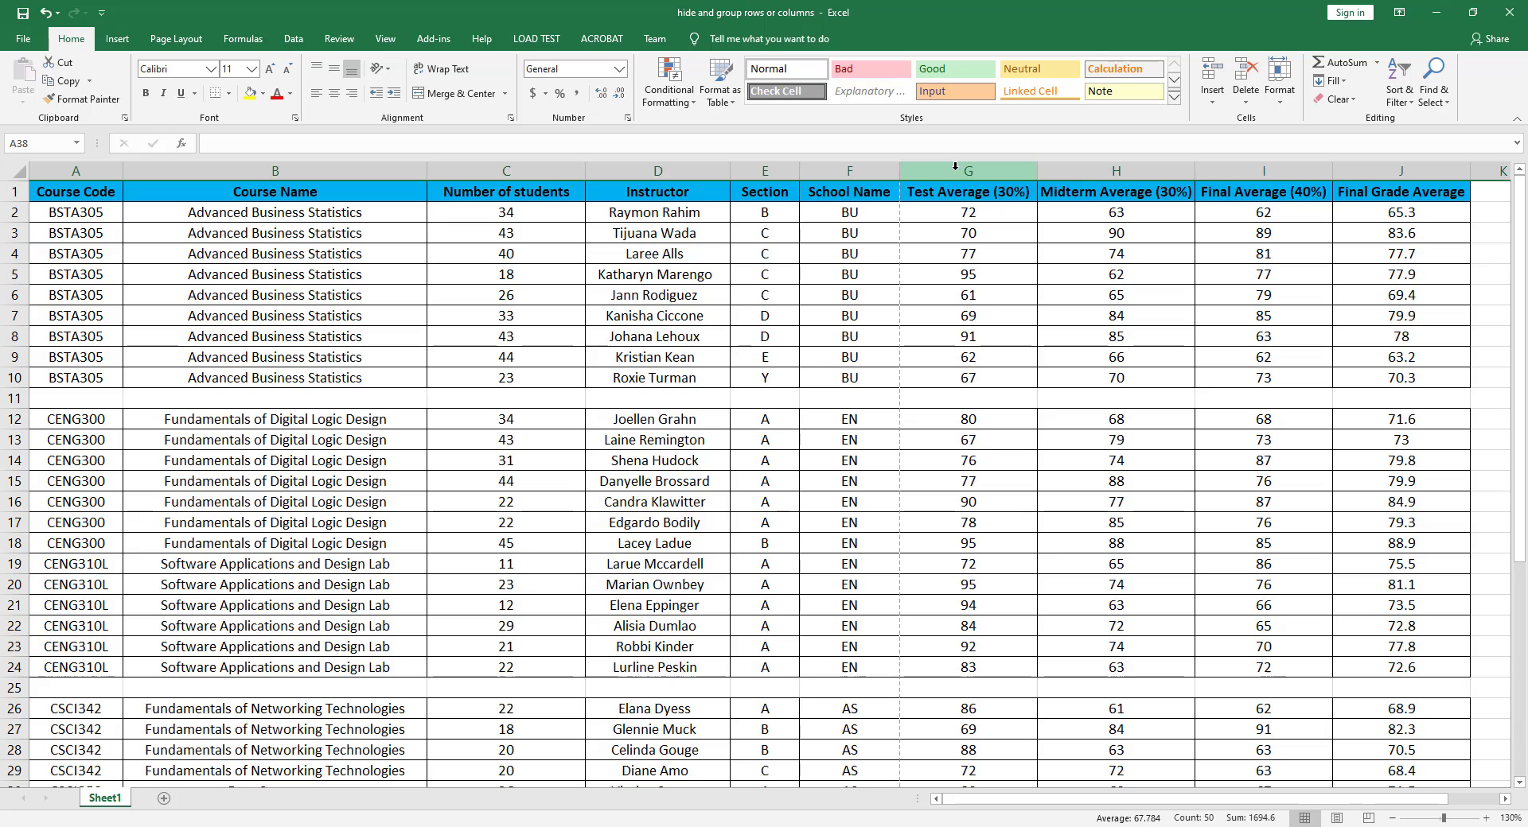
pyautogui.moveTo(954, 166); pyautogui.dragTo(1388, 161)
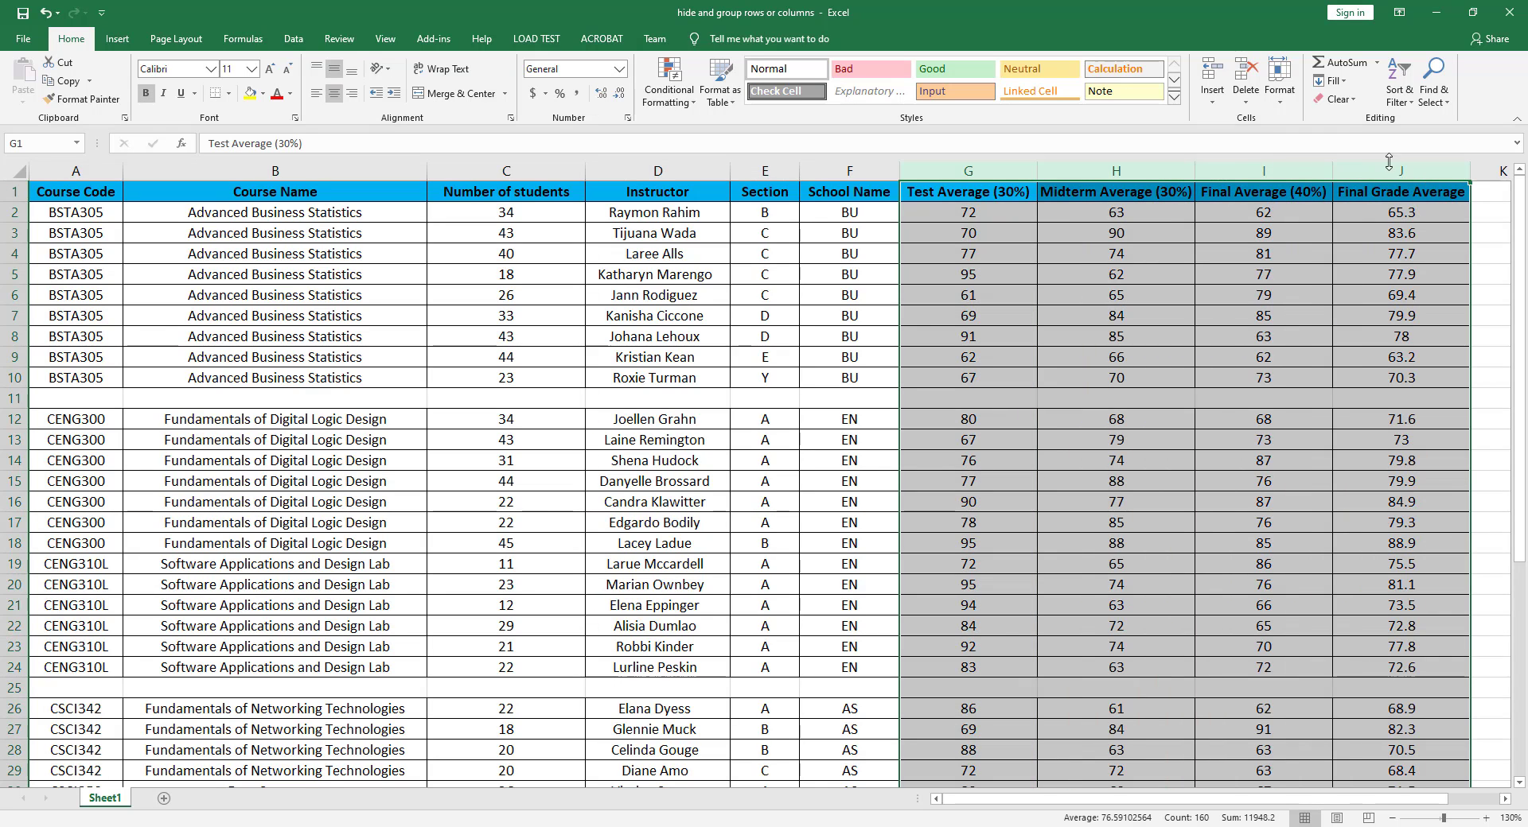
pyautogui.click(294, 39)
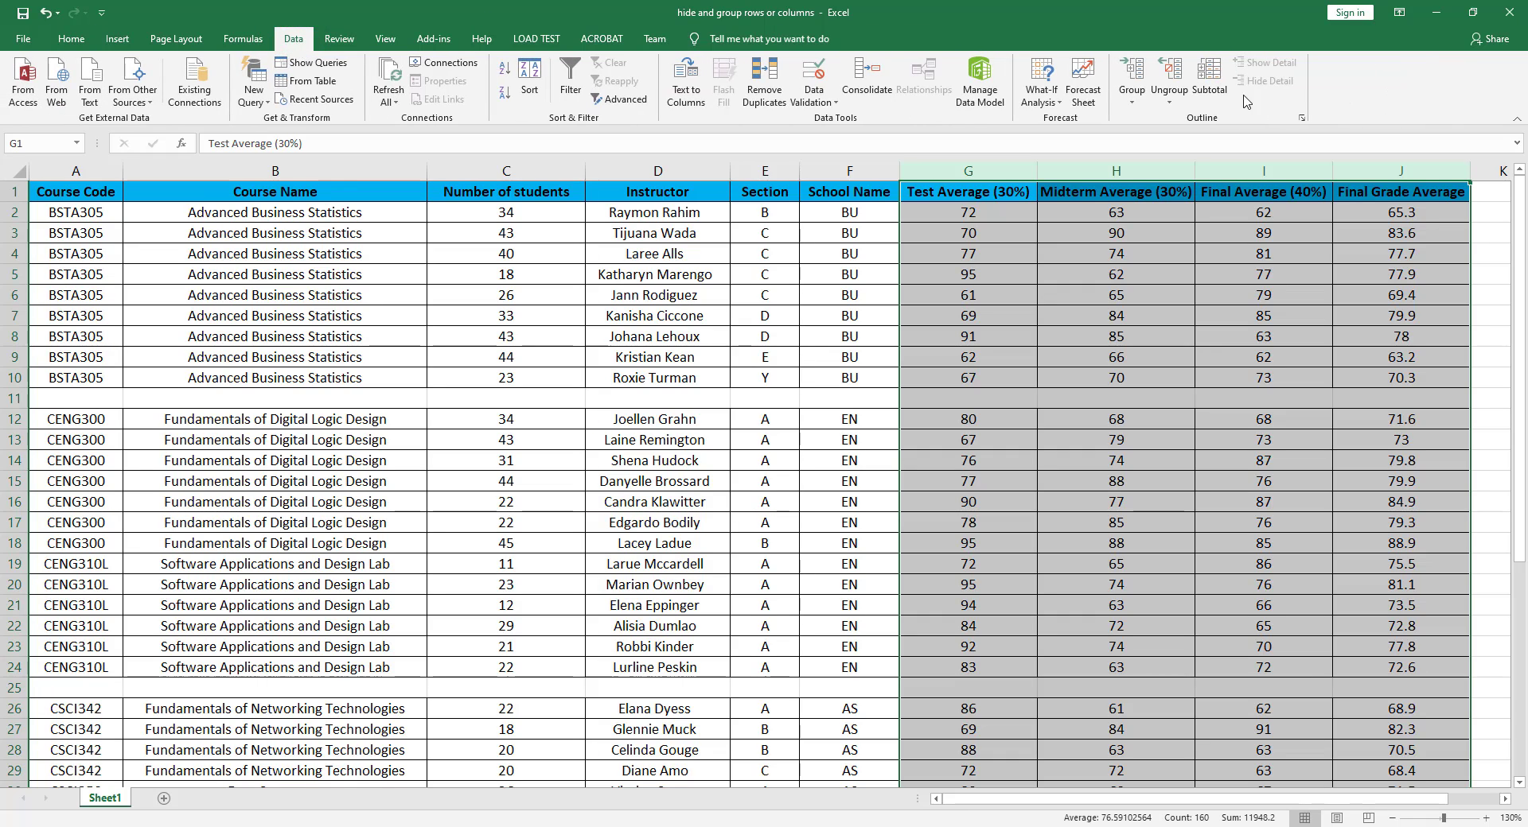
pyautogui.click(1132, 106)
pyautogui.click(1155, 119)
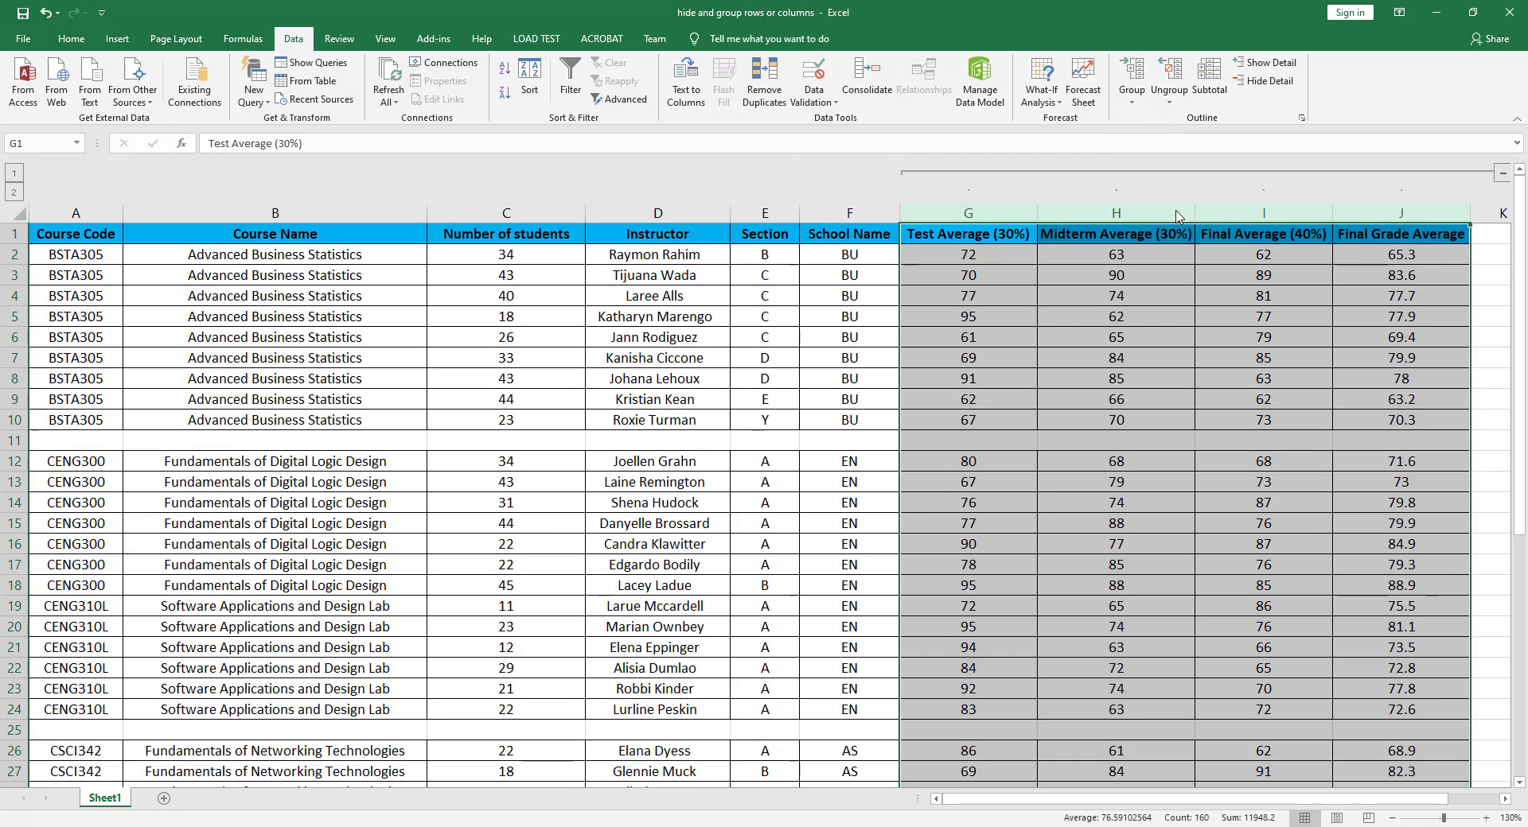
# Collapse the grouped grade columns G through J and expand them again
pyautogui.moveTo(1295, 799); pyautogui.dragTo(1343, 799)
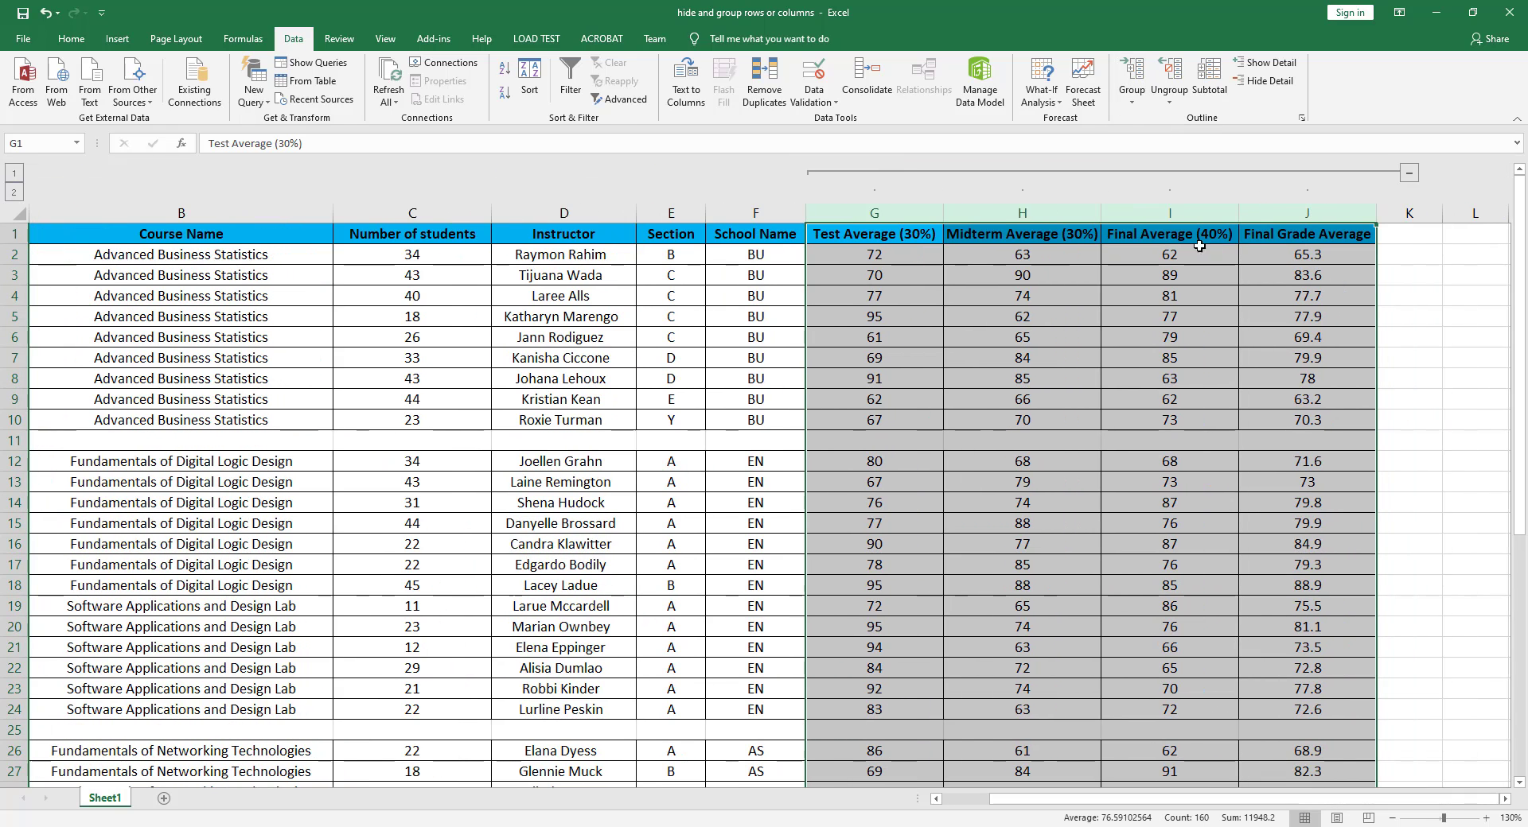
pyautogui.click(1409, 174)
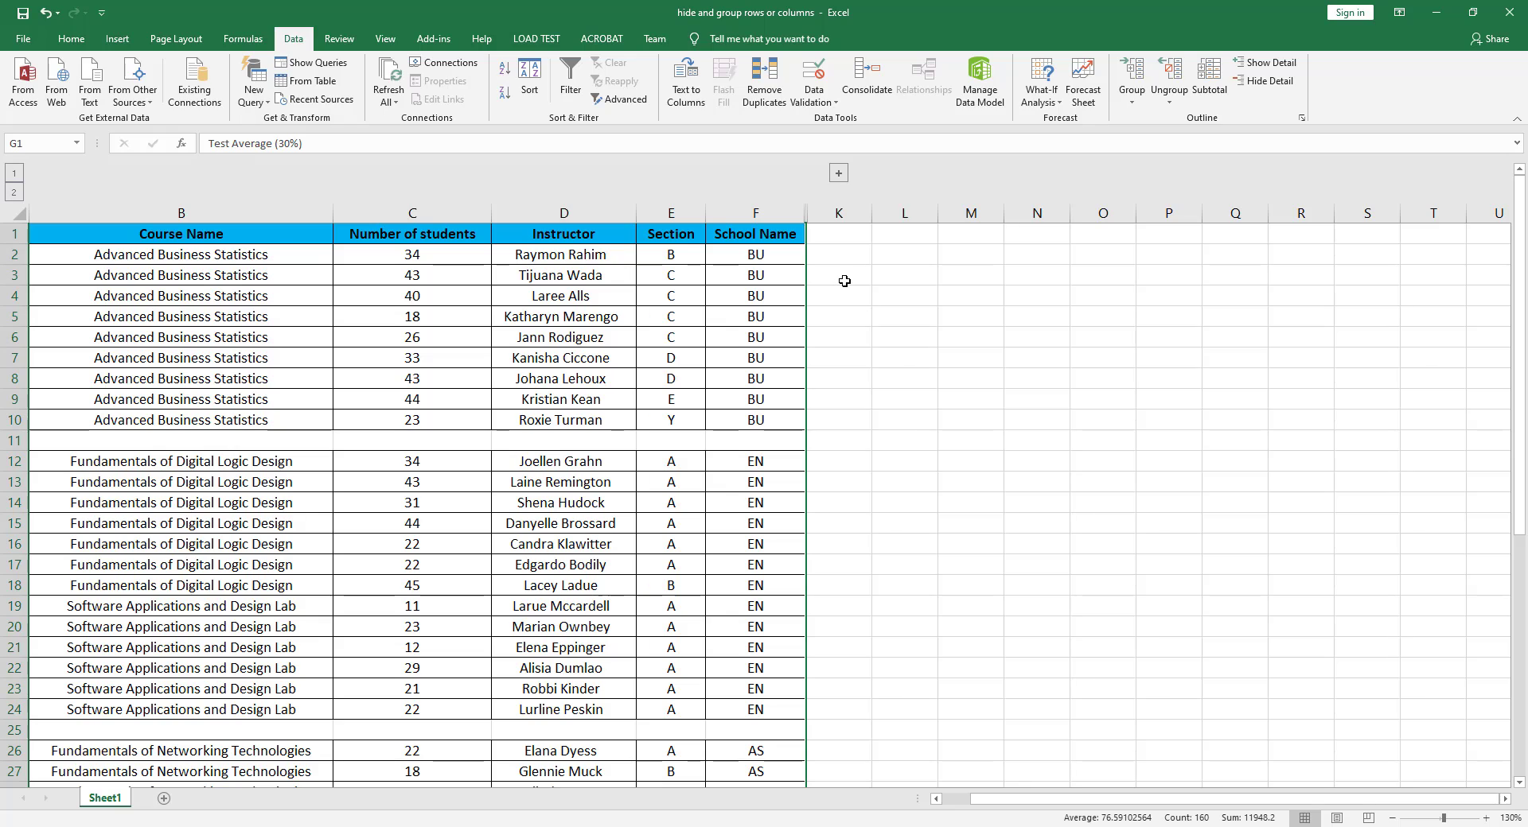
pyautogui.click(840, 174)
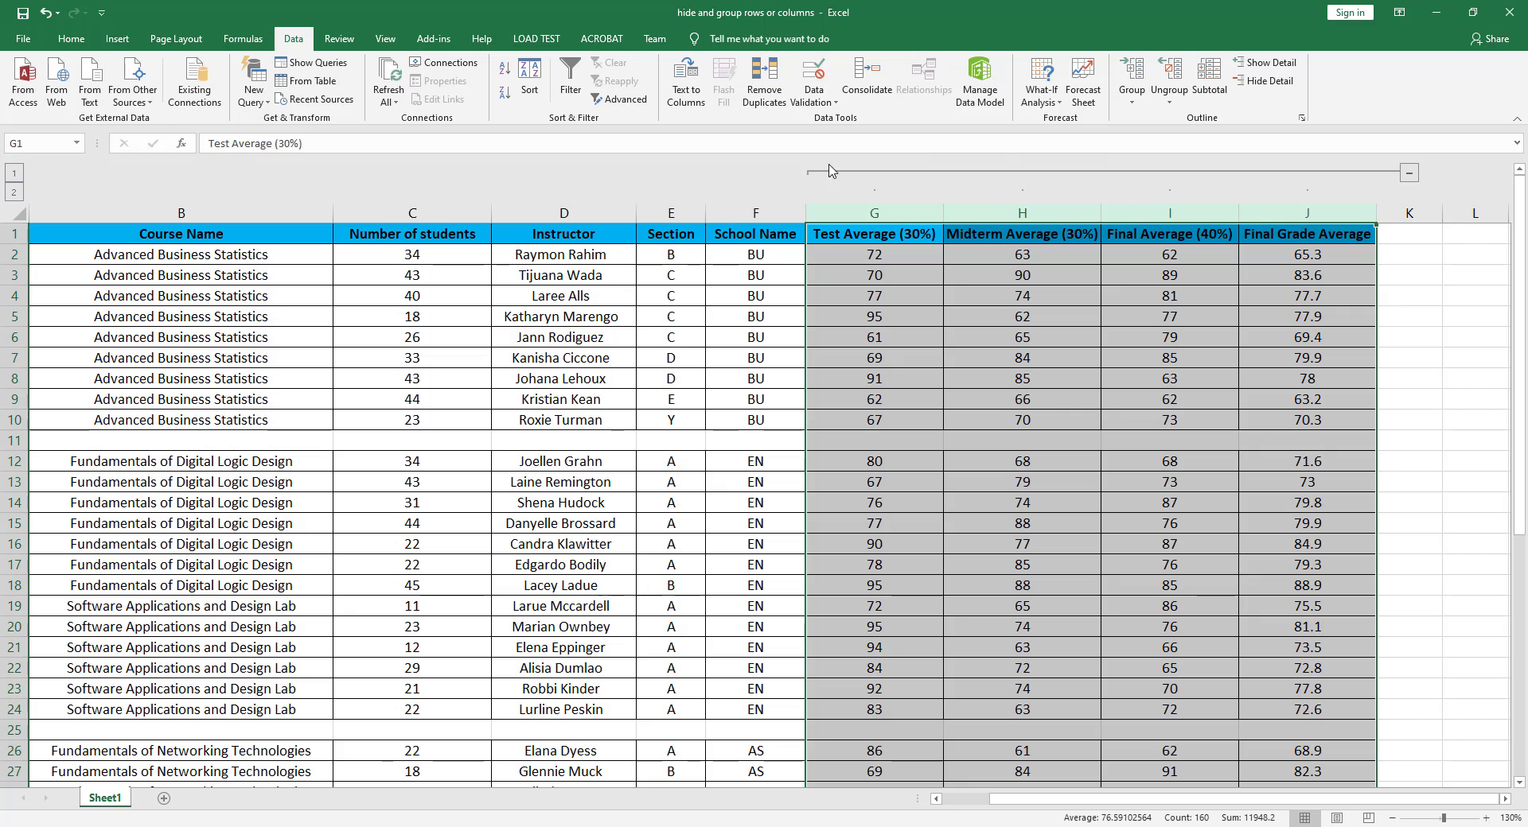
pyautogui.click(616, 497)
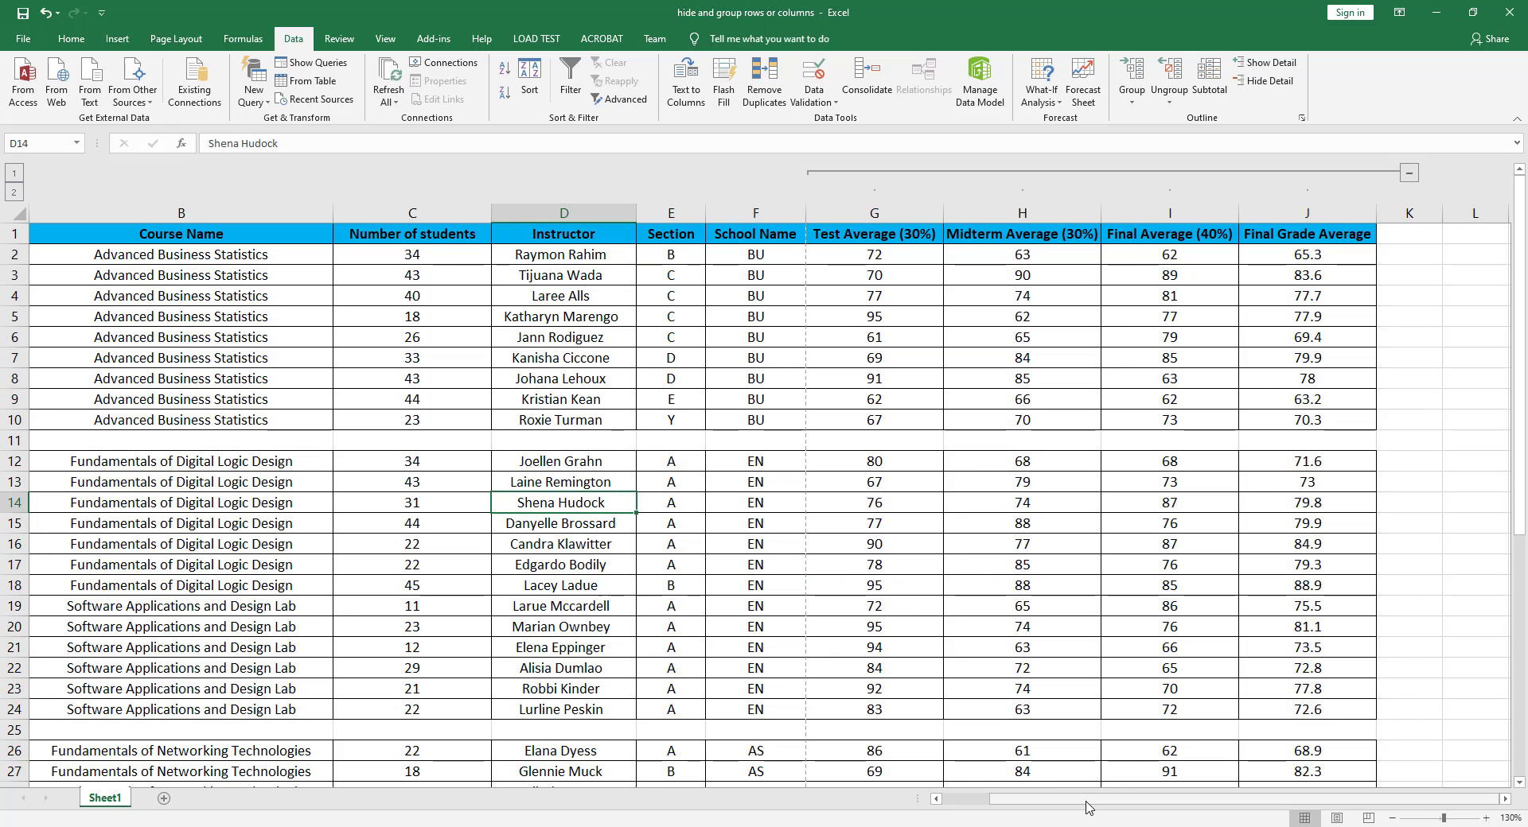
# Group rows 2 through 44, covering all the course records below the header row
pyautogui.moveTo(1089, 800); pyautogui.dragTo(913, 789)
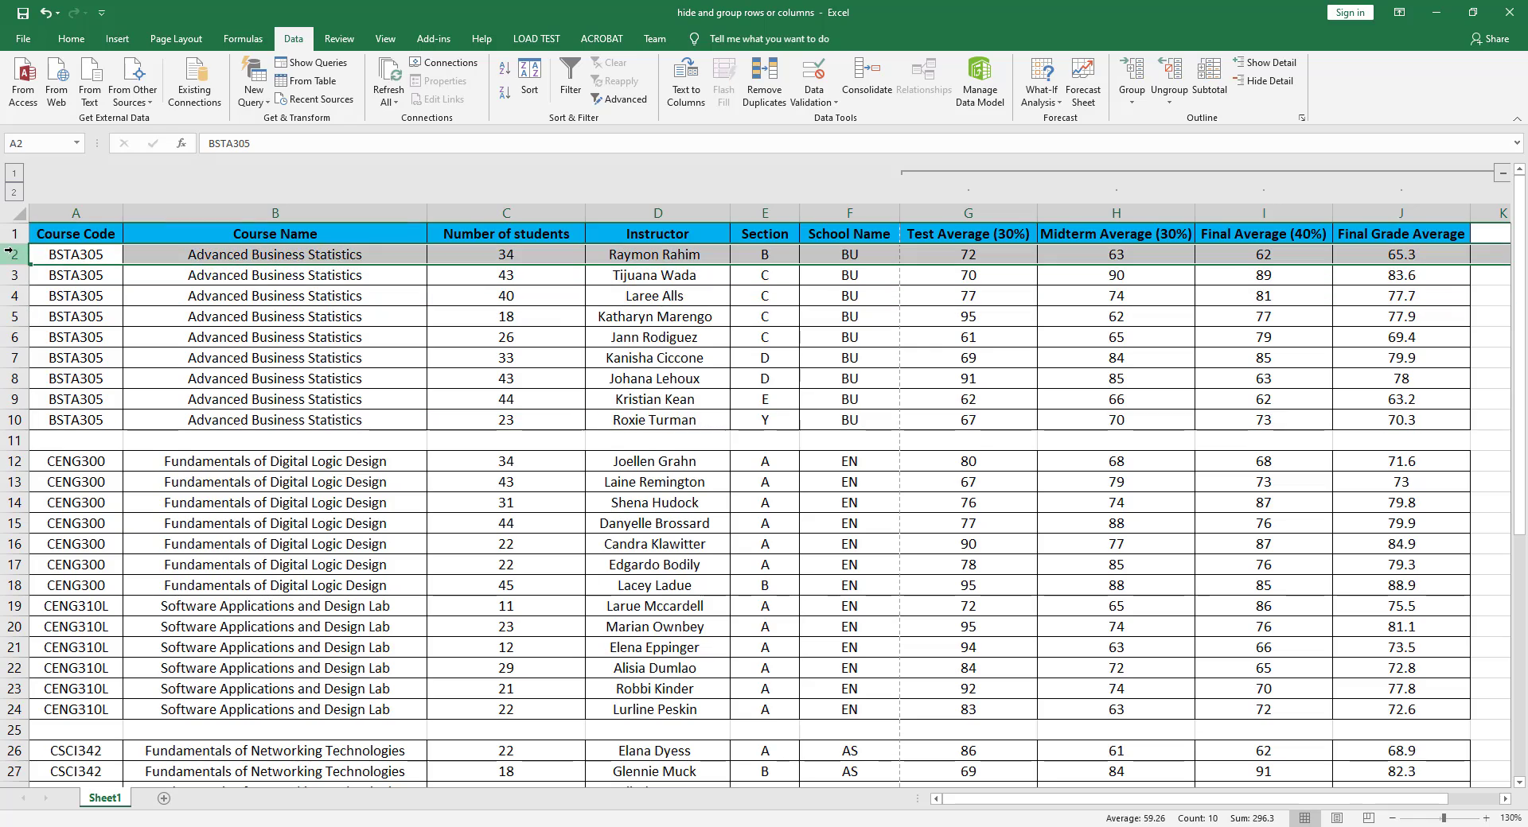
pyautogui.scroll(-5, 43, 302)
pyautogui.scroll(-6, 43, 303)
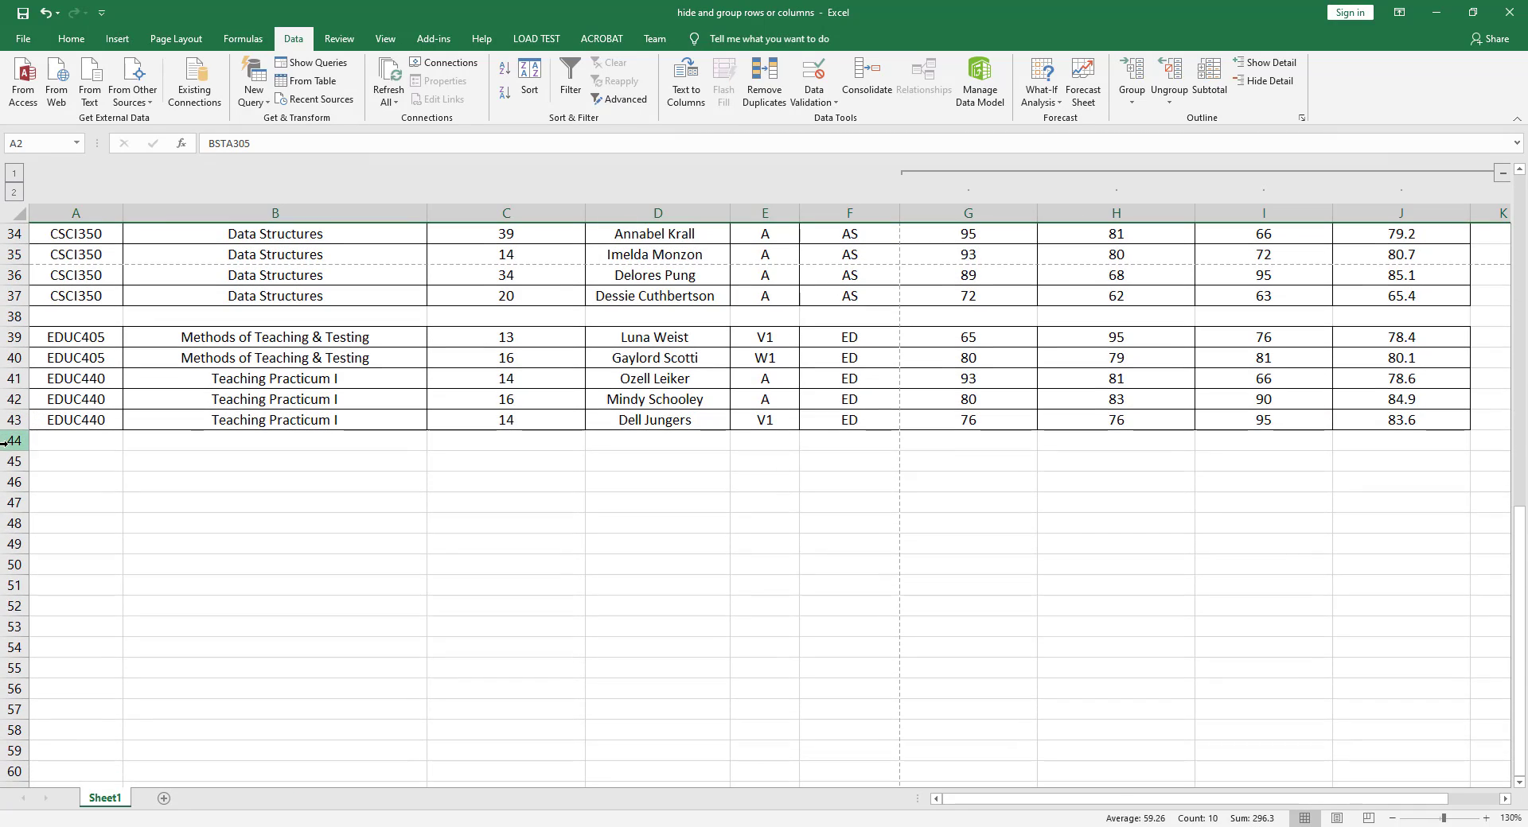
pyautogui.keyDown('shift'); pyautogui.click(7, 444); pyautogui.keyUp('shift')
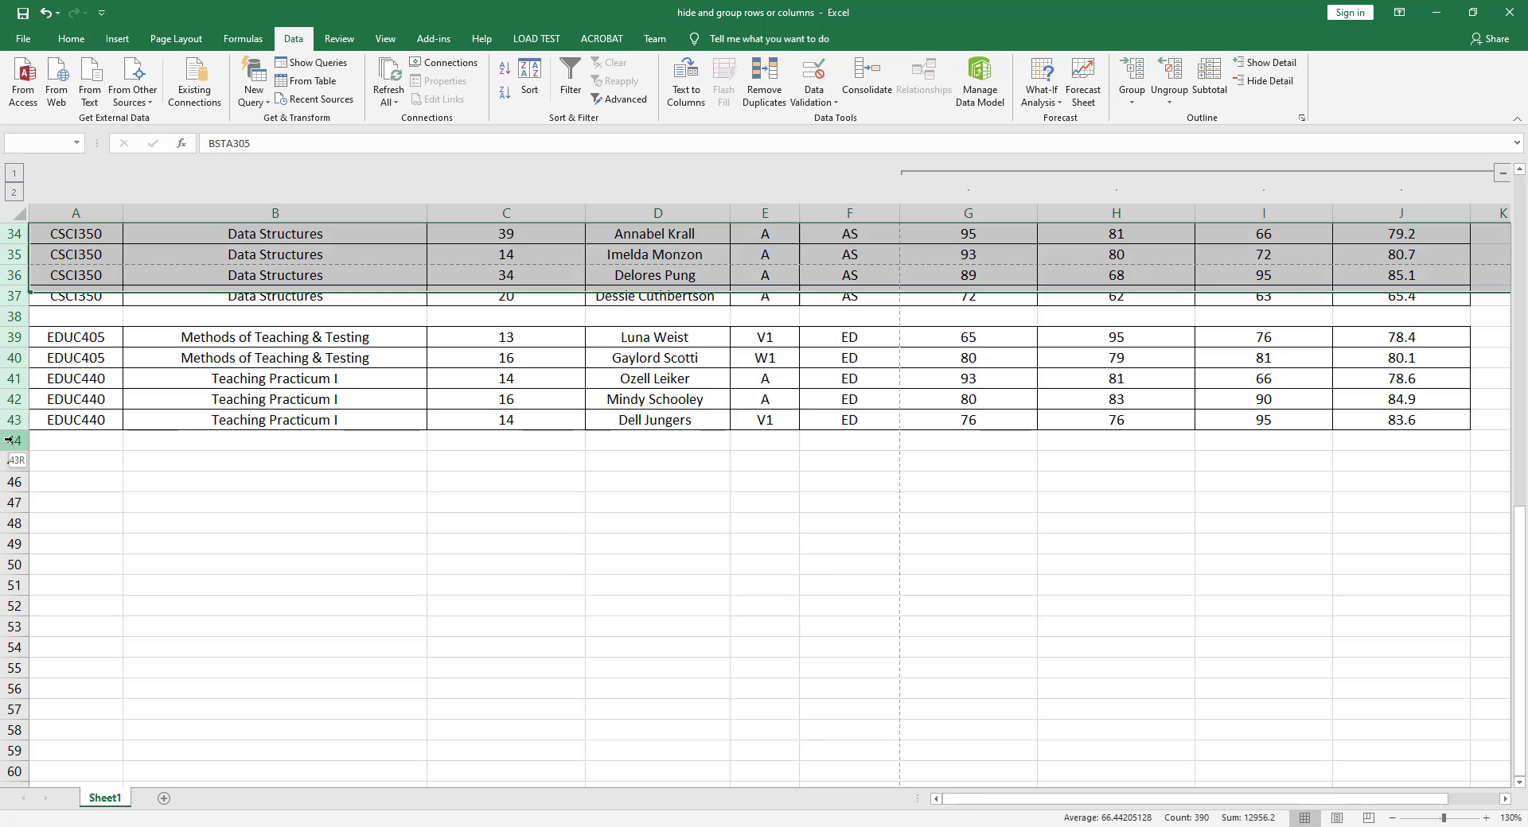
pyautogui.scroll(6, 67, 441)
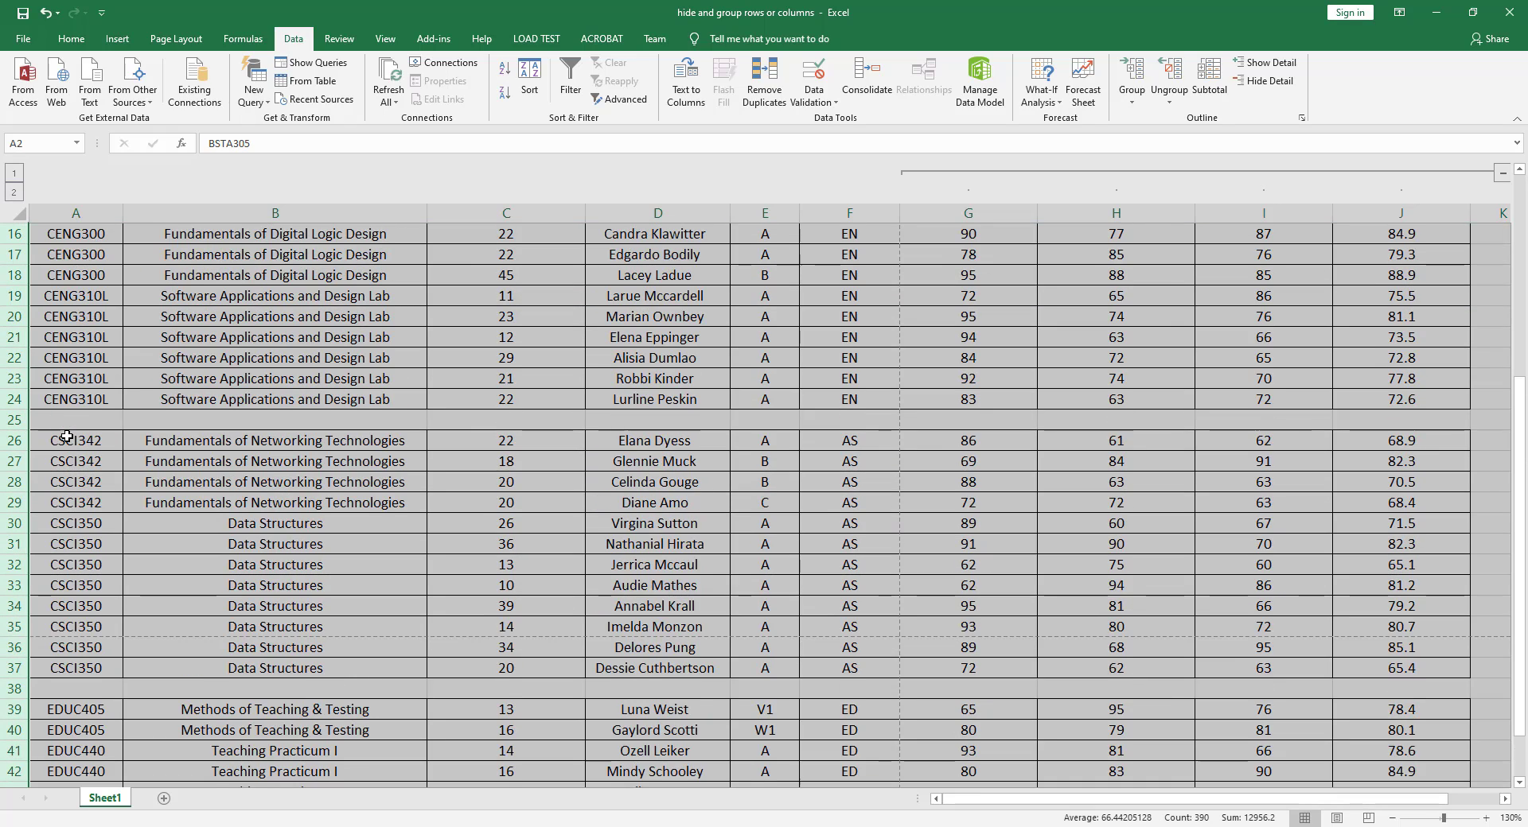
pyautogui.scroll(5, 66, 437)
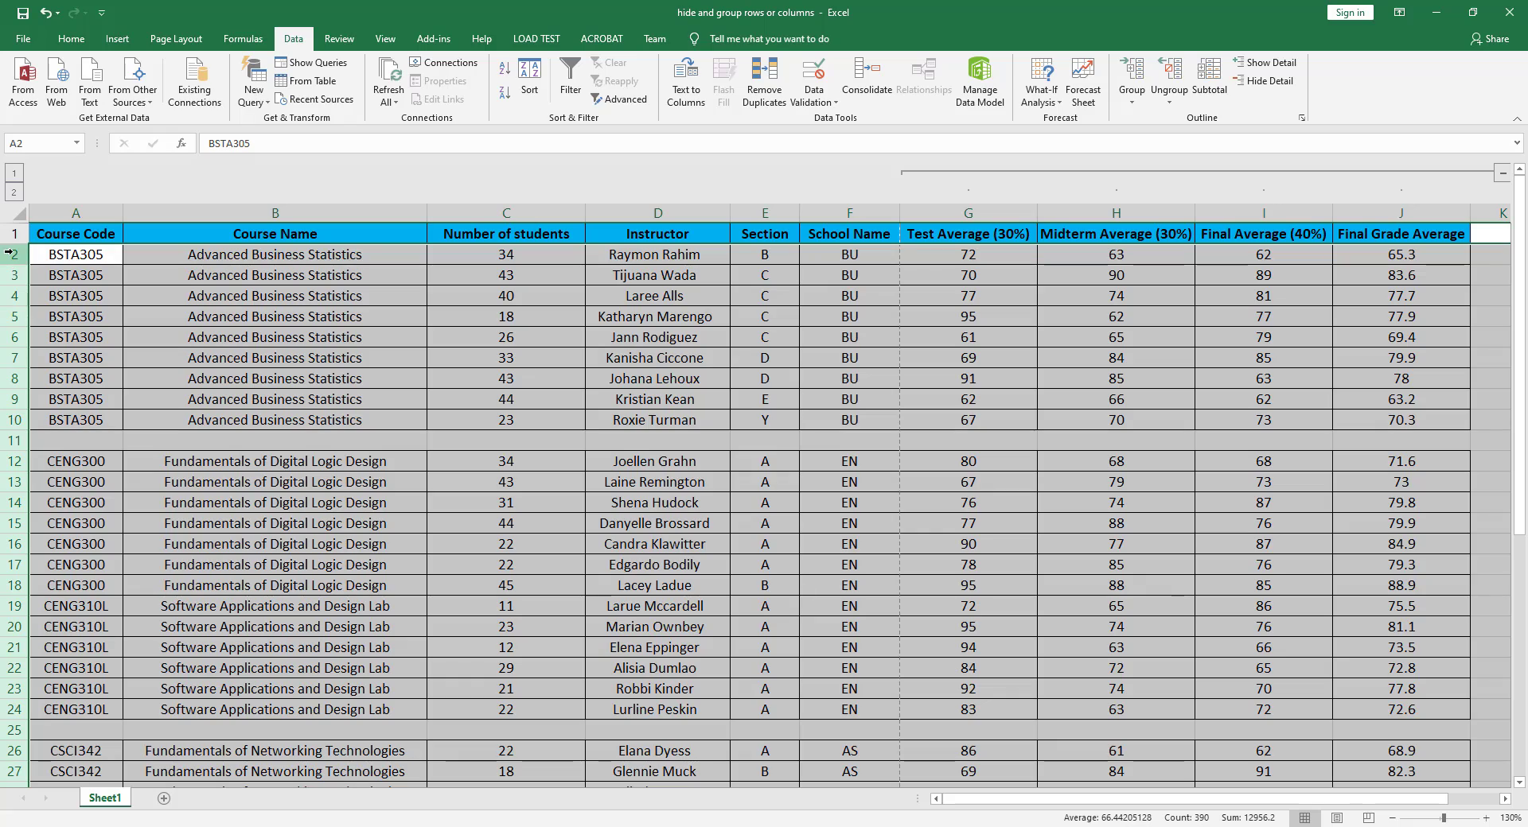
pyautogui.scroll(-6, 6, 544)
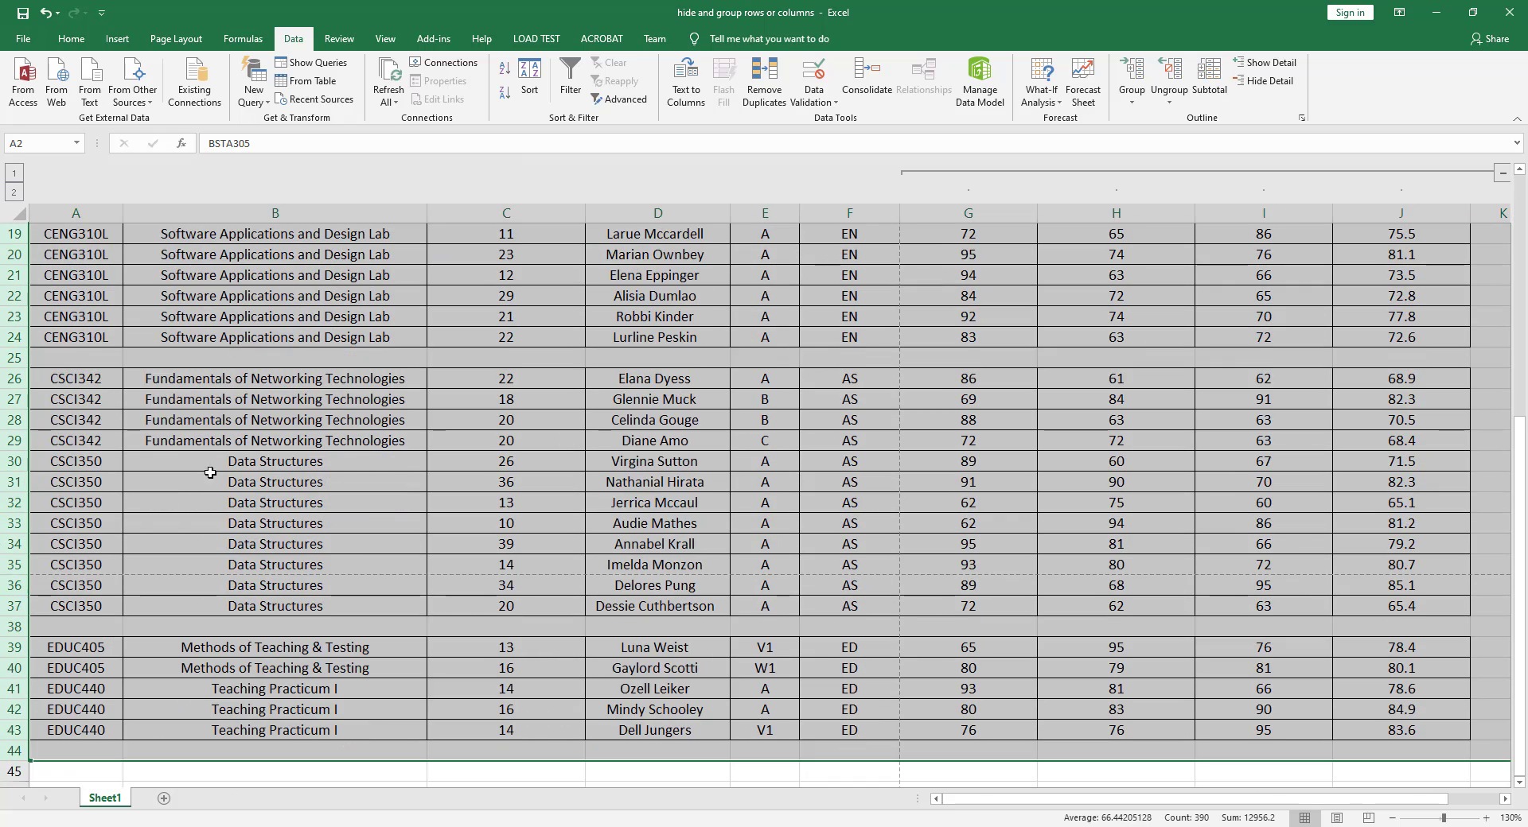
pyautogui.scroll(4, 341, 380)
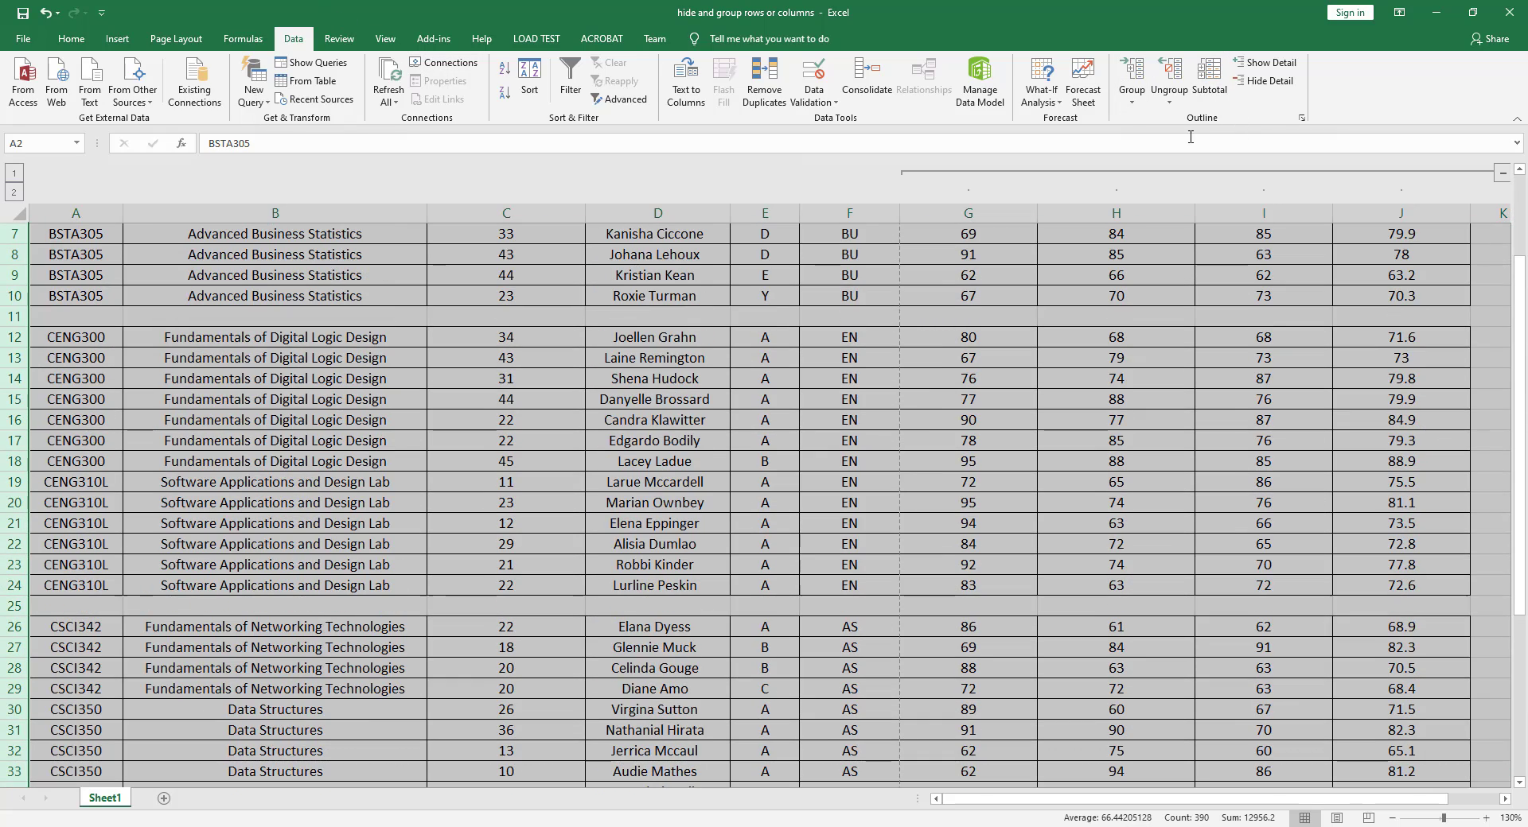
pyautogui.click(1136, 97)
pyautogui.click(1155, 119)
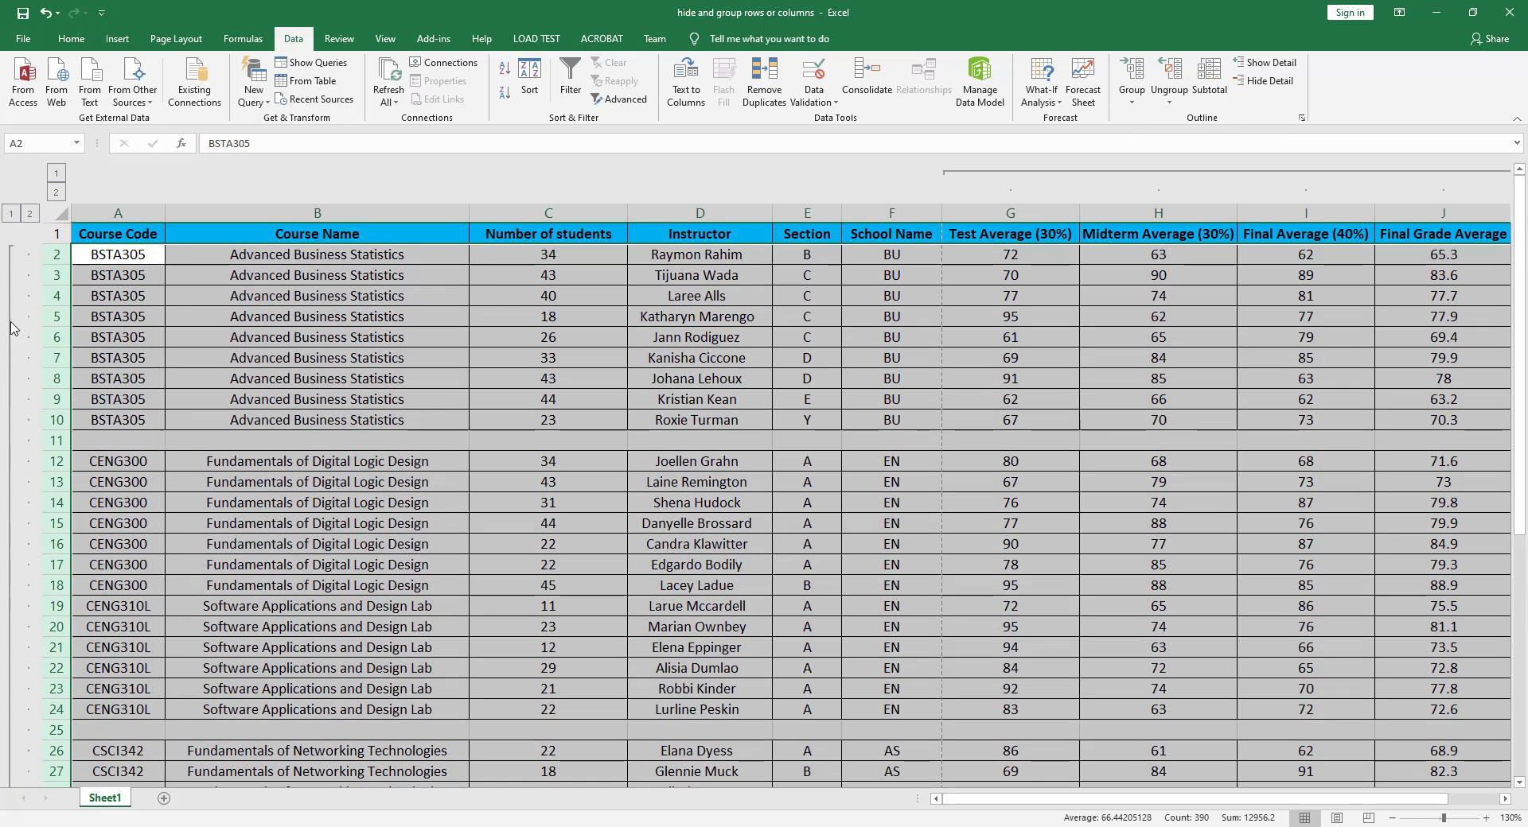
# Collapse the group of rows 2 through 44 and expand it again
pyautogui.scroll(-8, 11, 403)
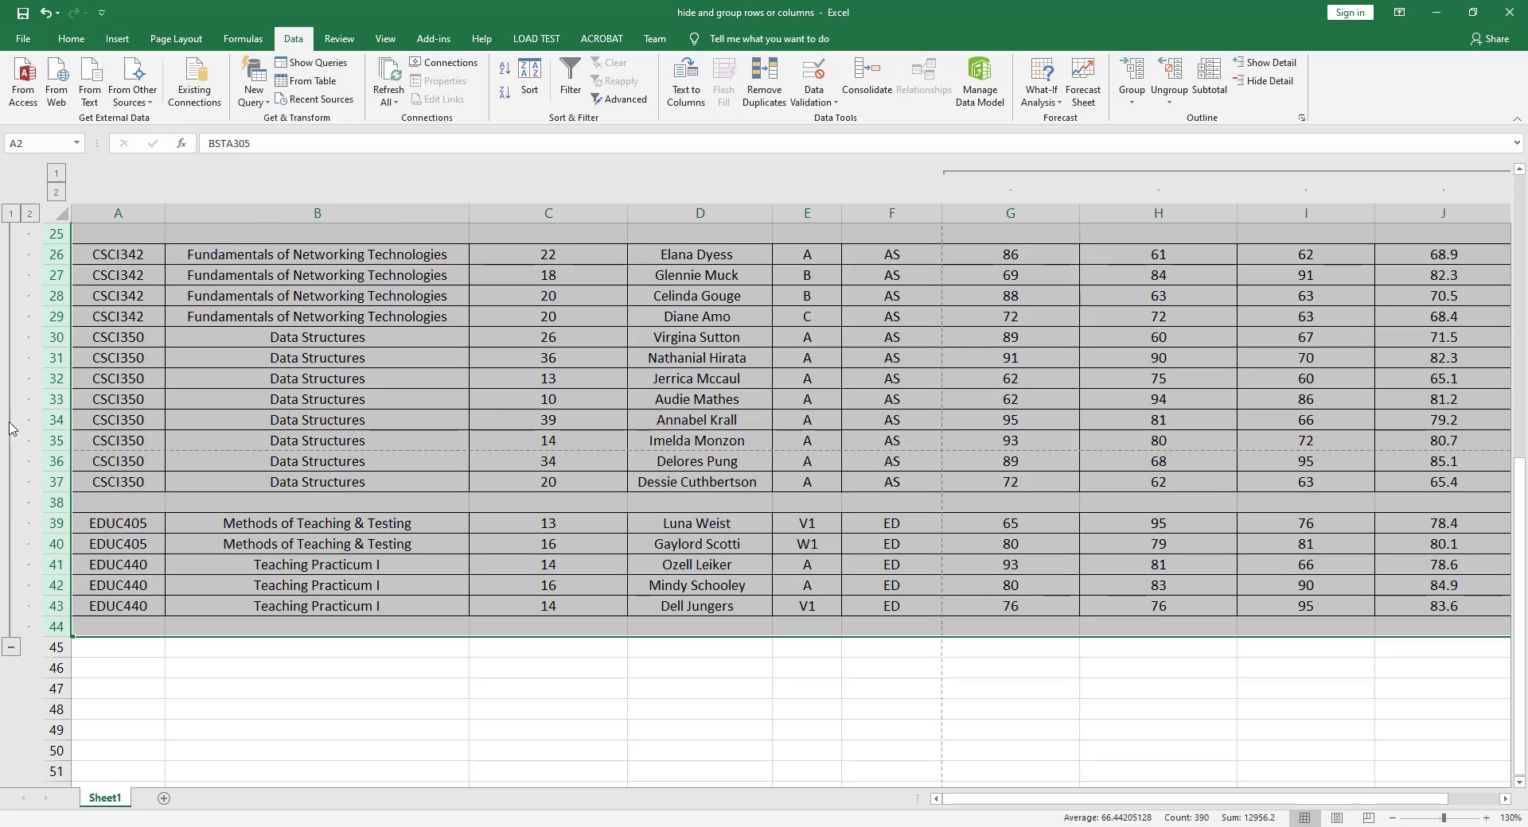
pyautogui.click(11, 649)
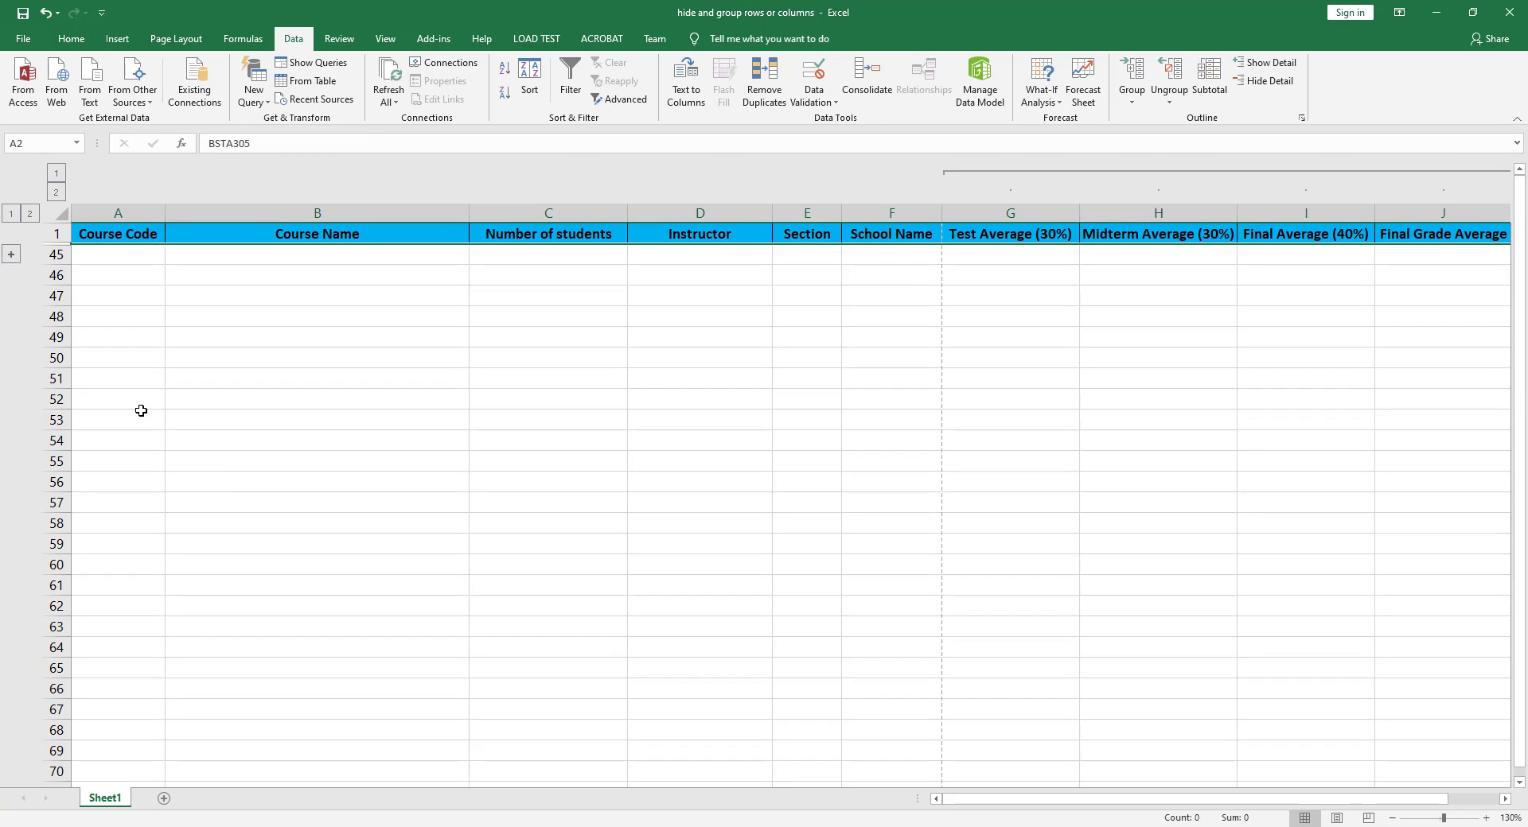
pyautogui.click(11, 254)
pyautogui.scroll(14, 168, 485)
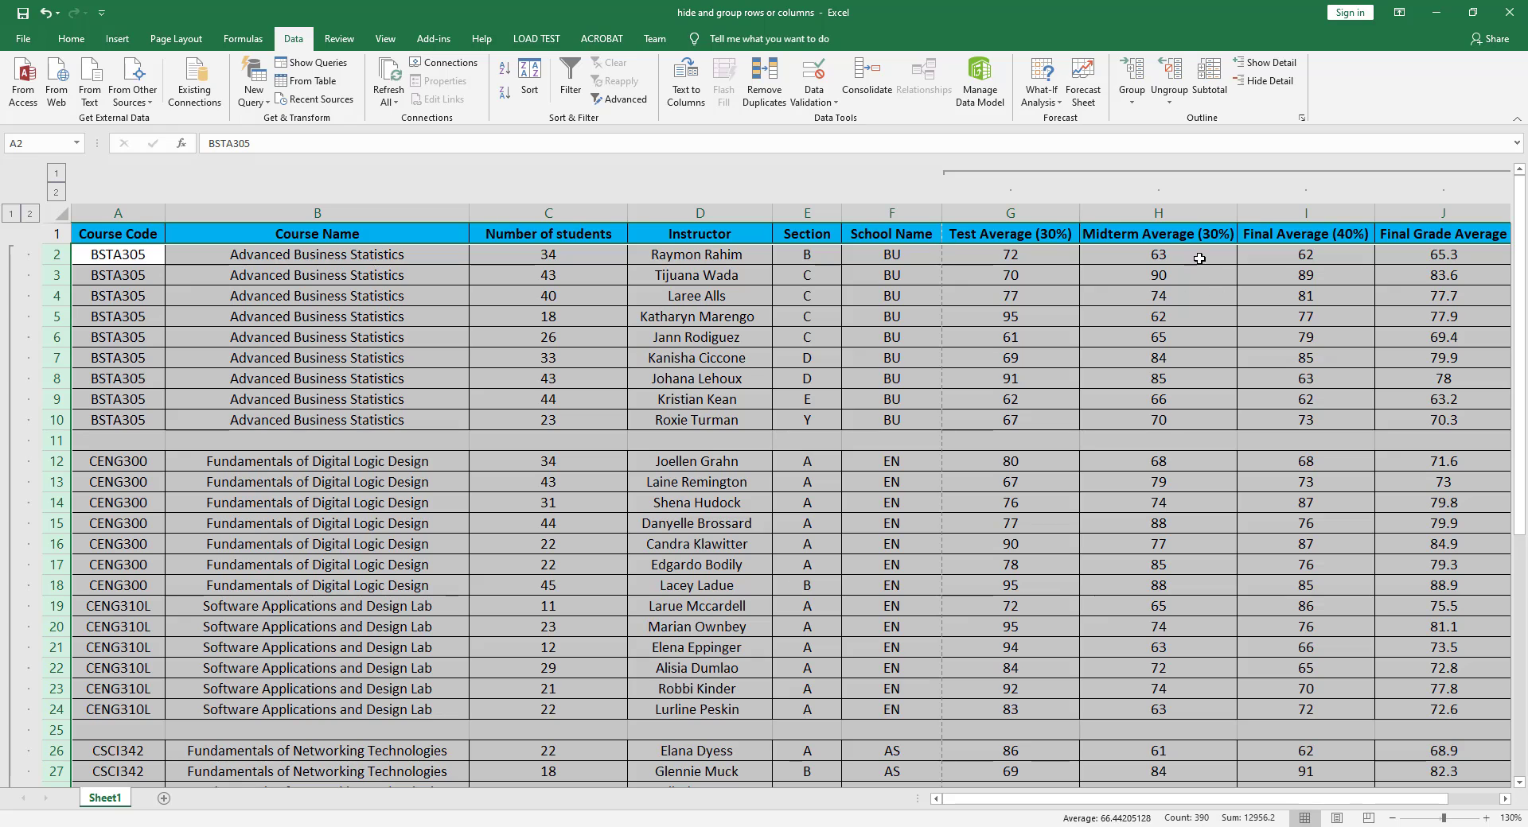
# Group rows 2 through 10, the BSTA305 courses, as a nested group inside the outer row group
pyautogui.click(889, 255)
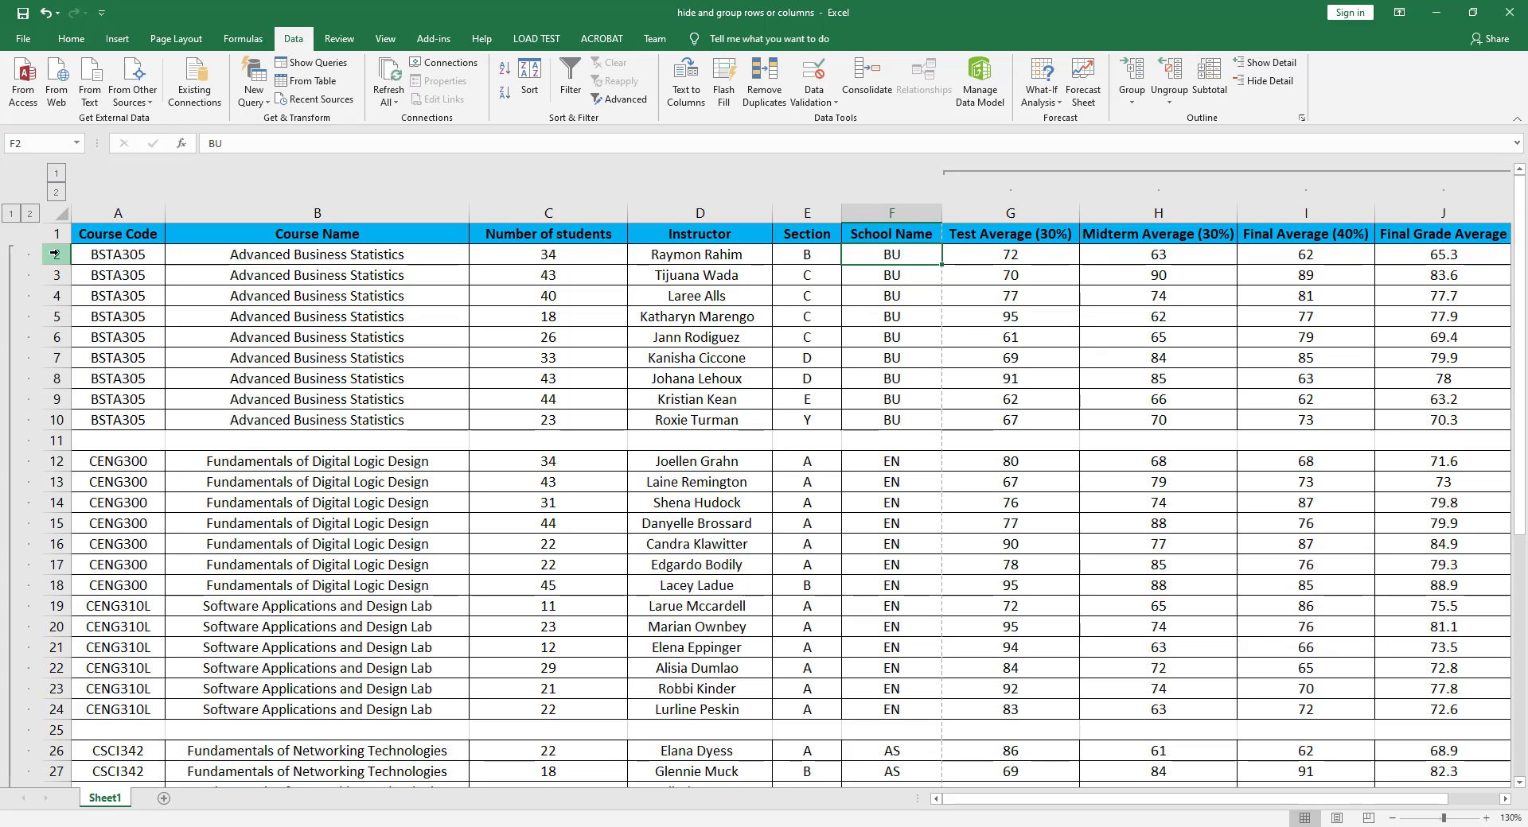
pyautogui.moveTo(56, 254); pyautogui.dragTo(55, 424)
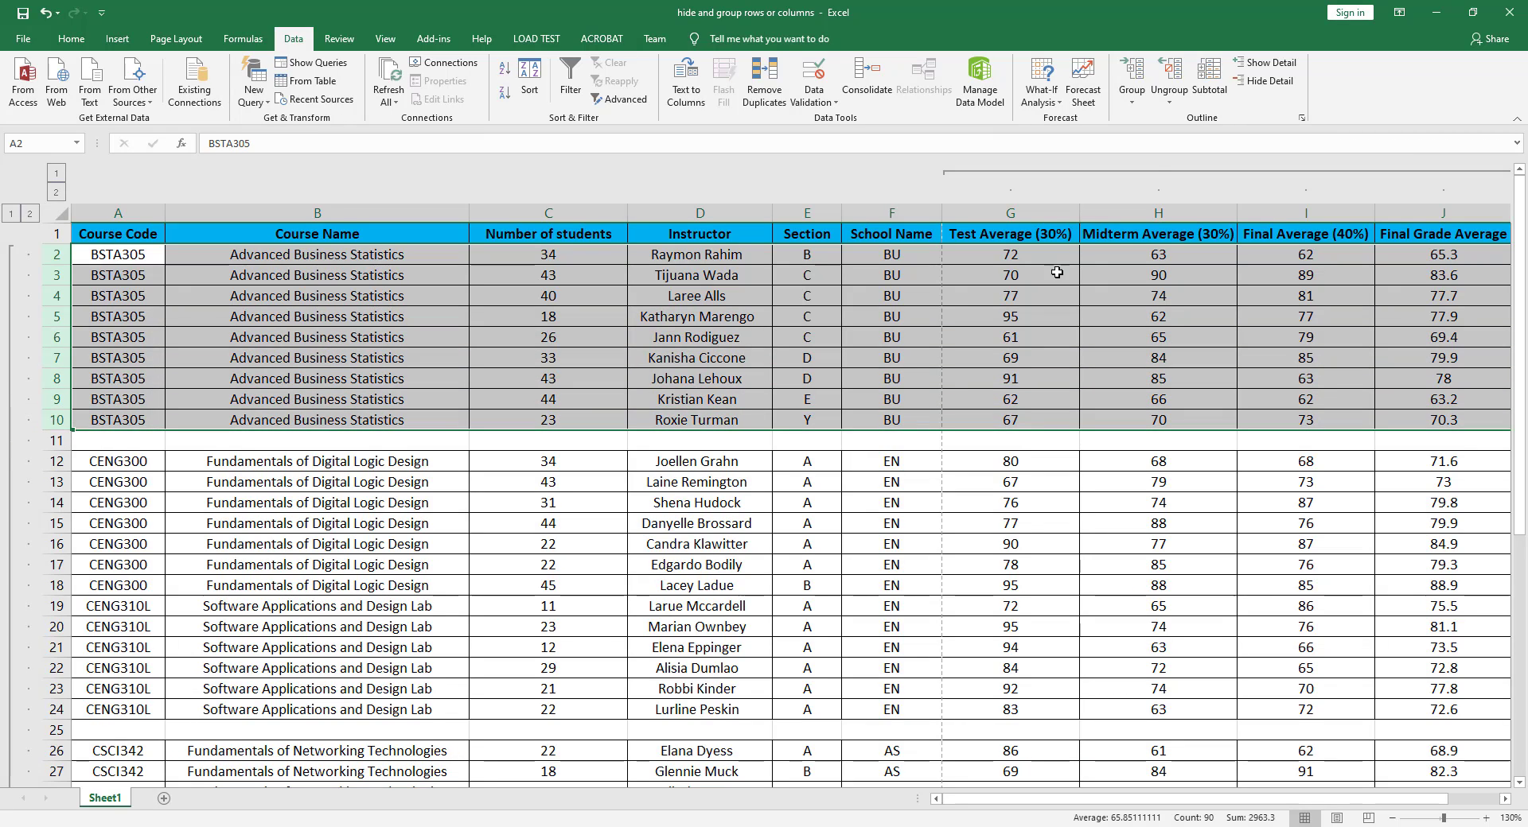
pyautogui.click(1130, 101)
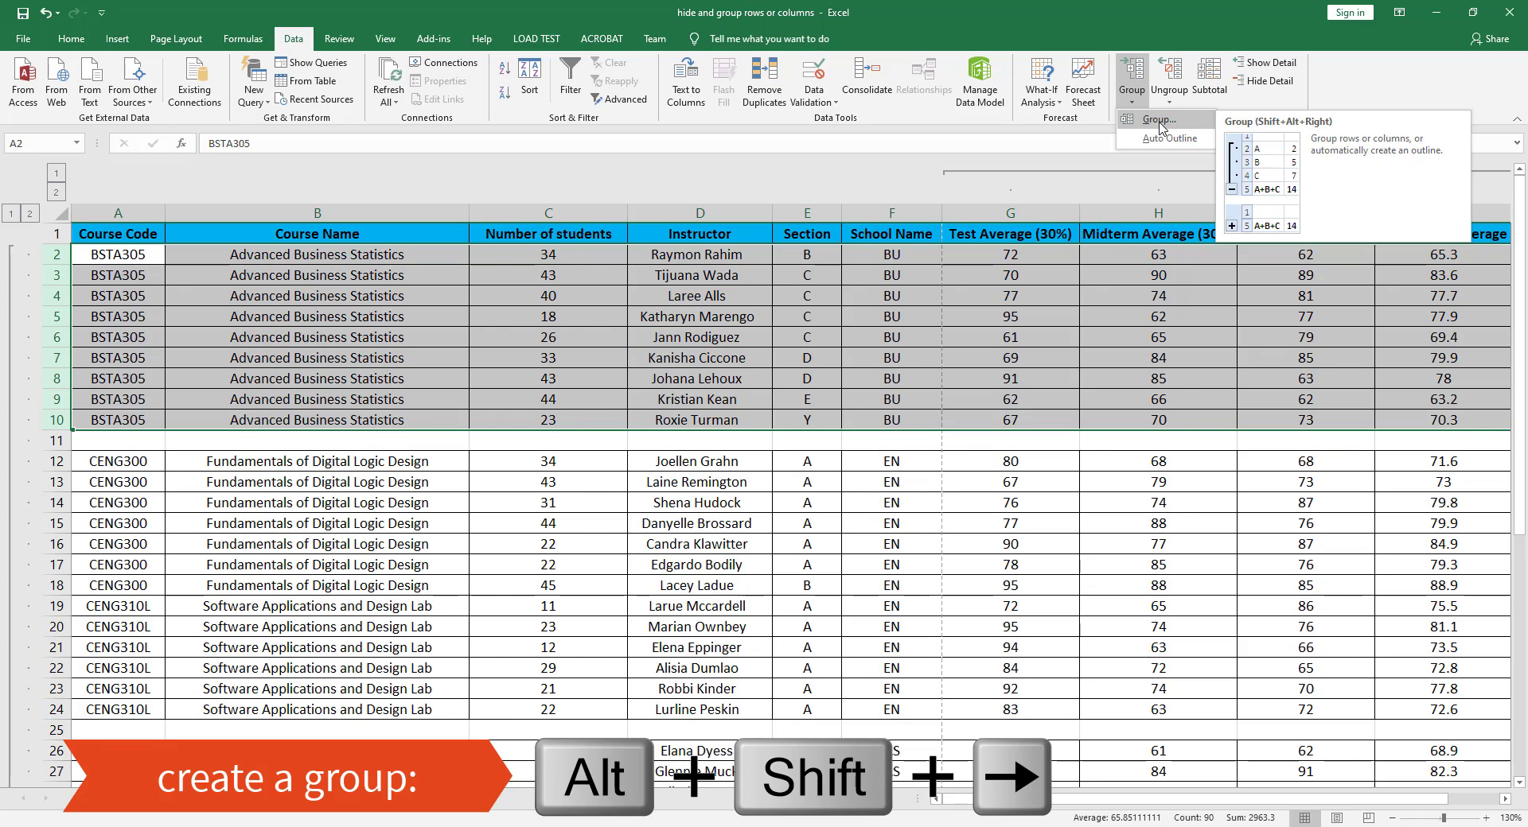
pyautogui.click(1160, 121)
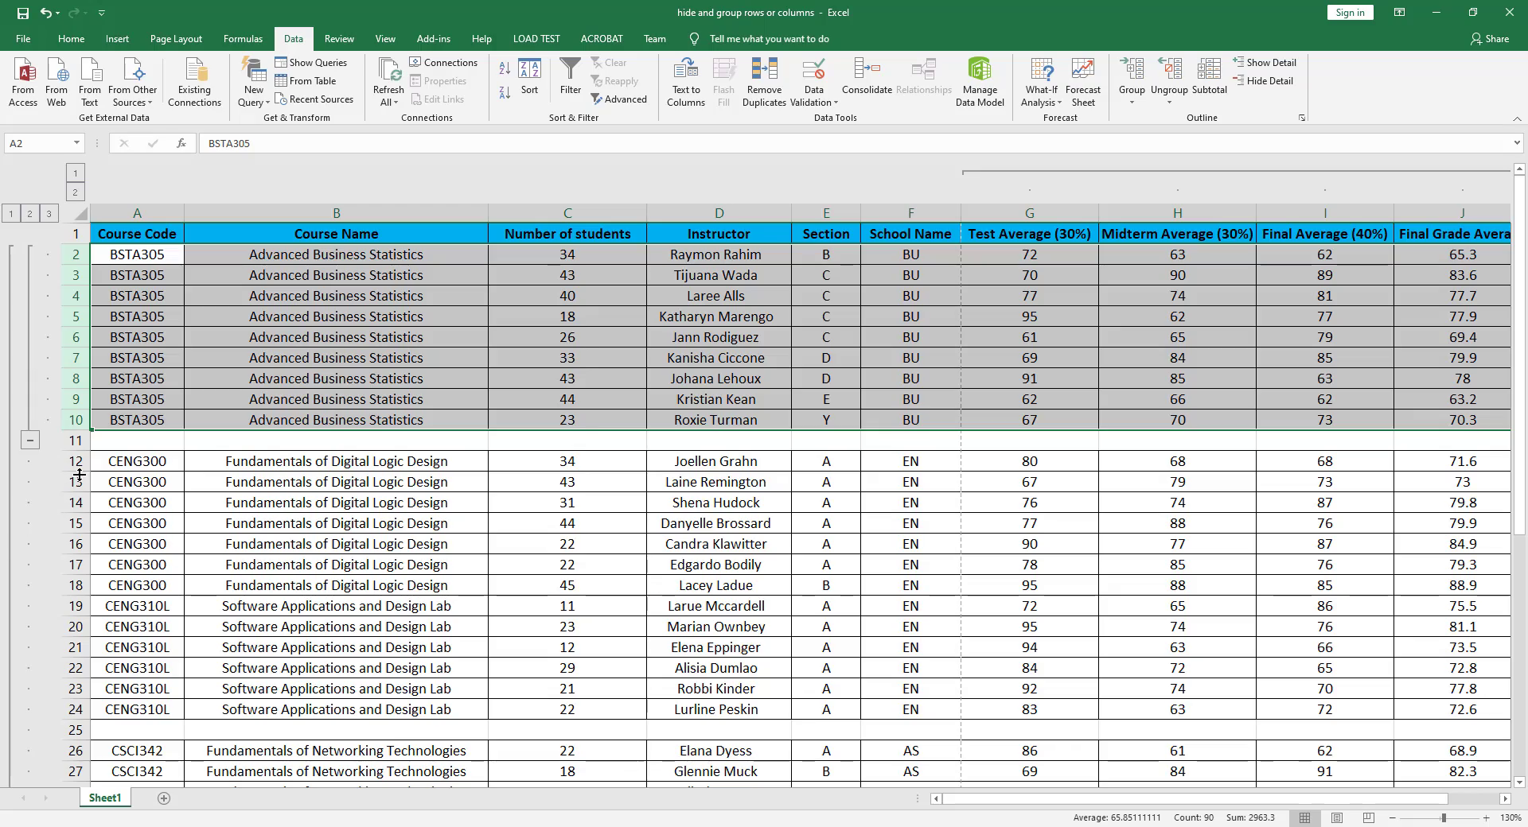
# Group rows 12 through 24, which hold the CENG300 and CENG310L courses
pyautogui.scroll(-1, 80, 475)
pyautogui.scroll(1, 80, 475)
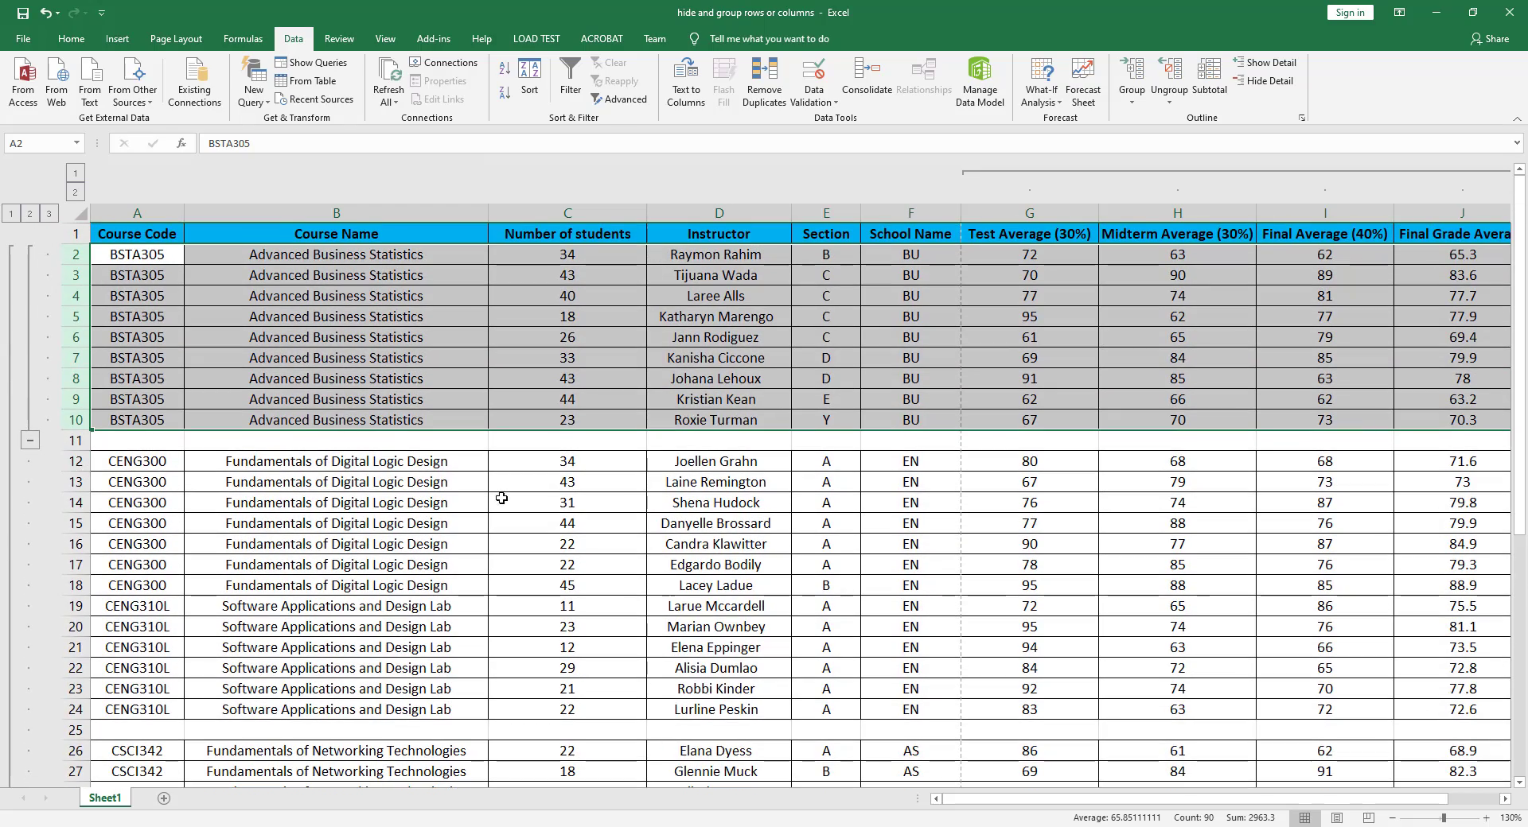
pyautogui.scroll(-1, 108, 495)
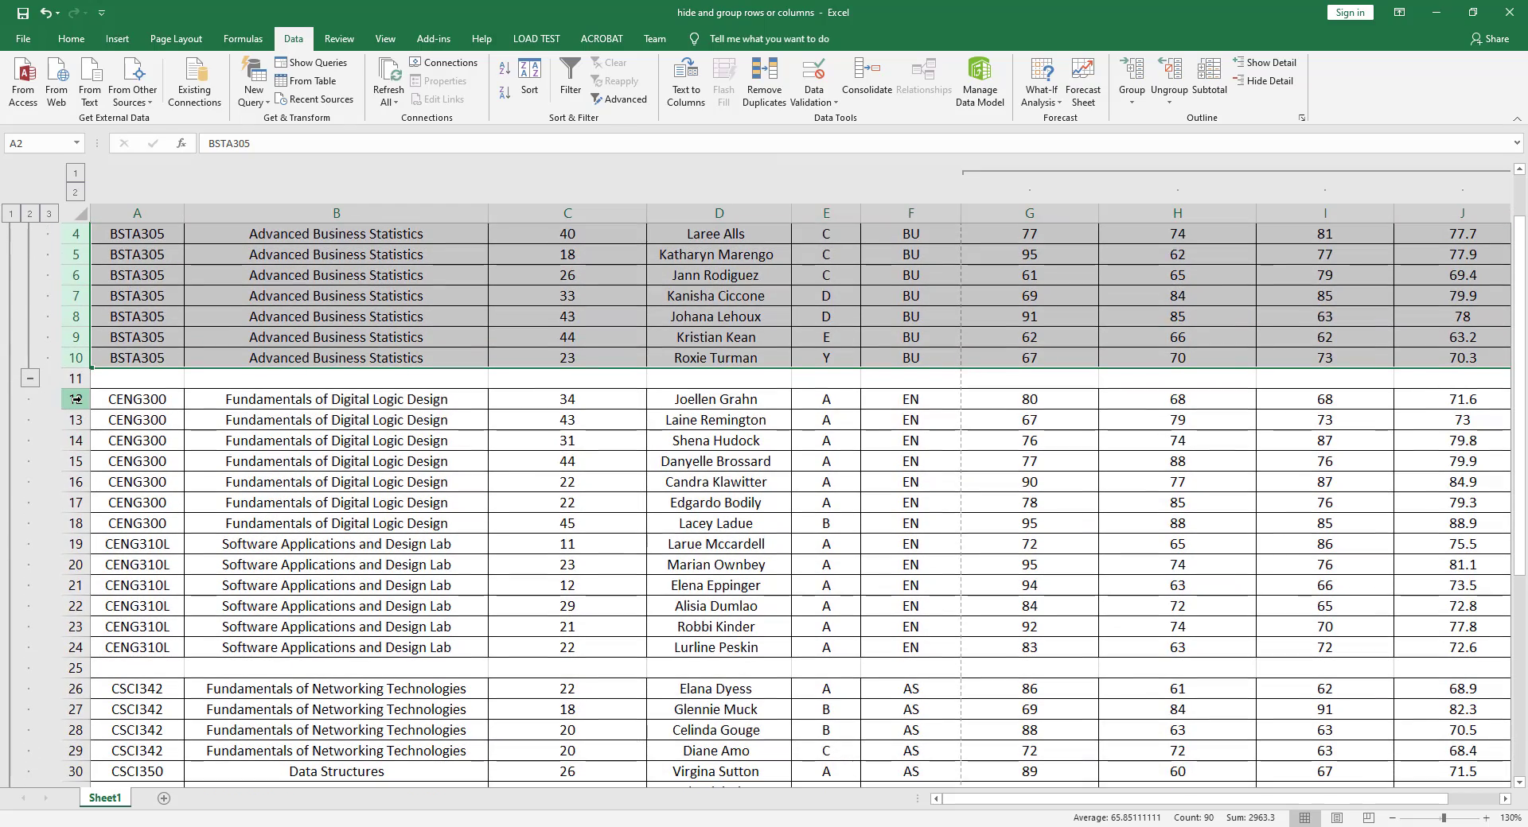
pyautogui.moveTo(76, 399); pyautogui.dragTo(76, 649)
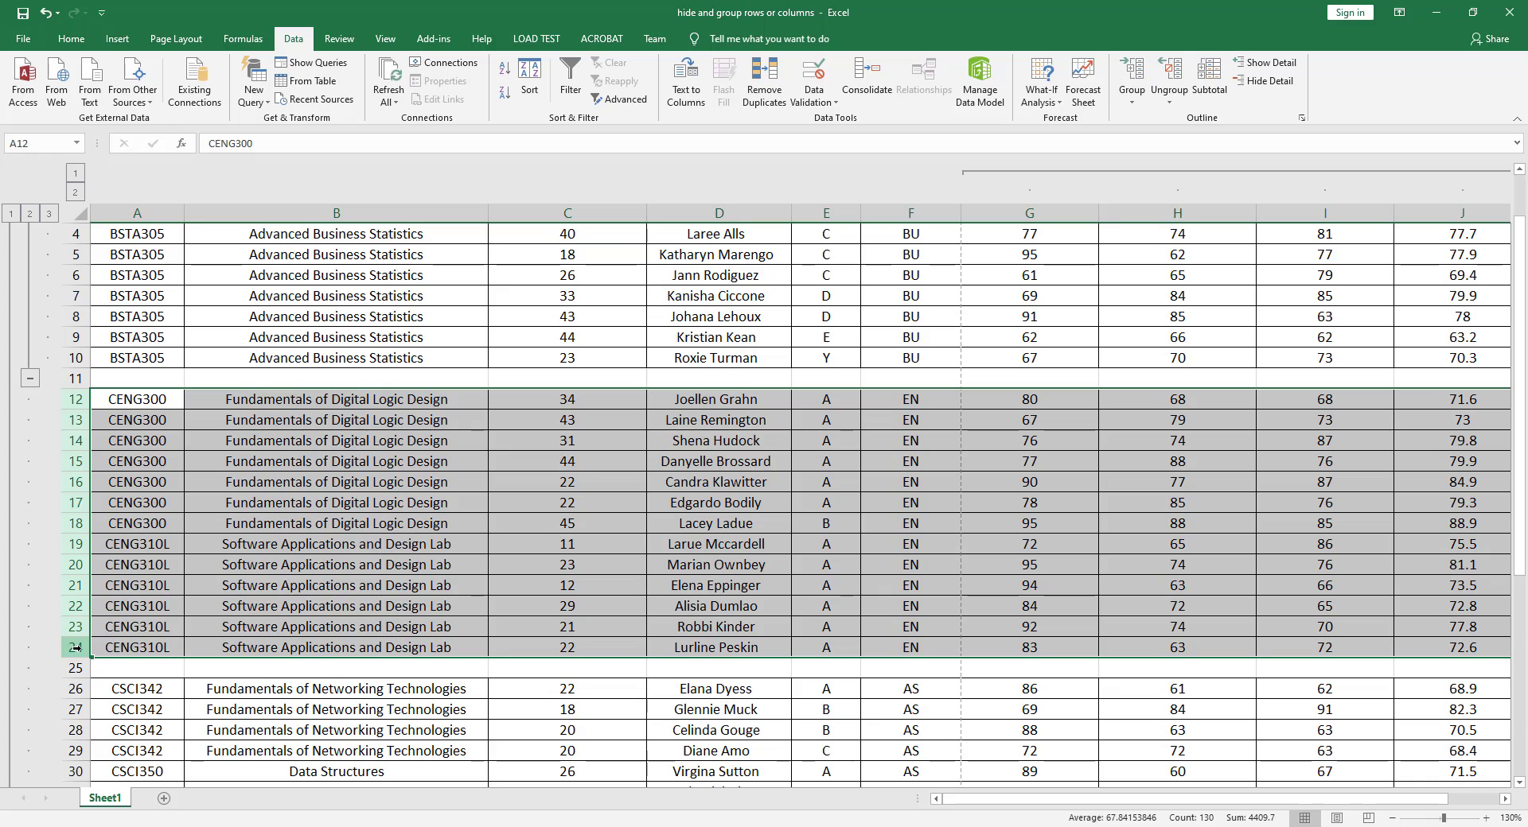
pyautogui.hotkey('alt', 'shift', 'Right')
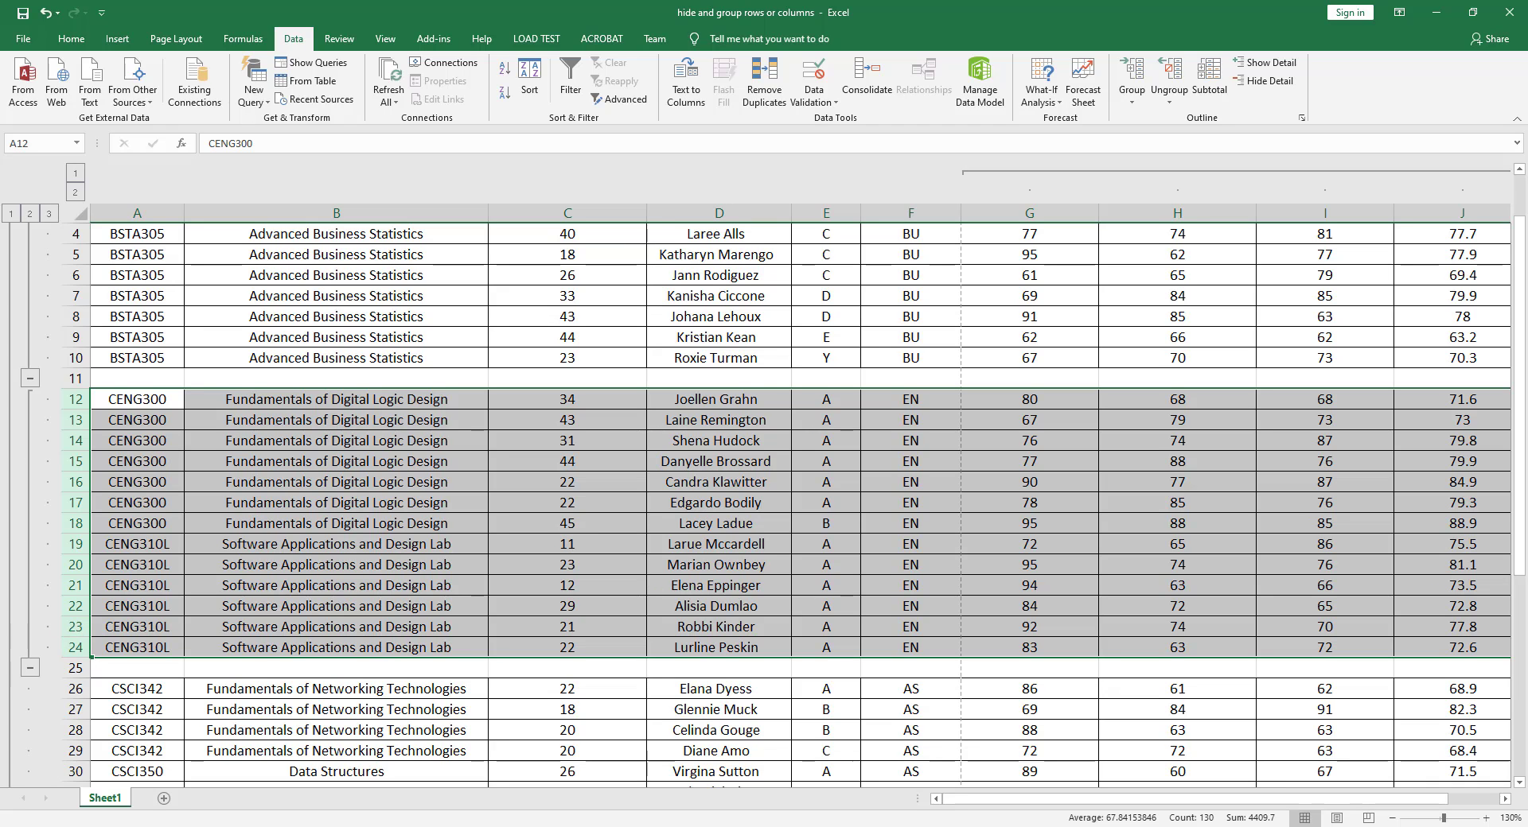
# Group rows 26 through 37, which hold the CSCI342 and CSCI350 courses
pyautogui.scroll(-3, 32, 633)
pyautogui.scroll(-1, 75, 440)
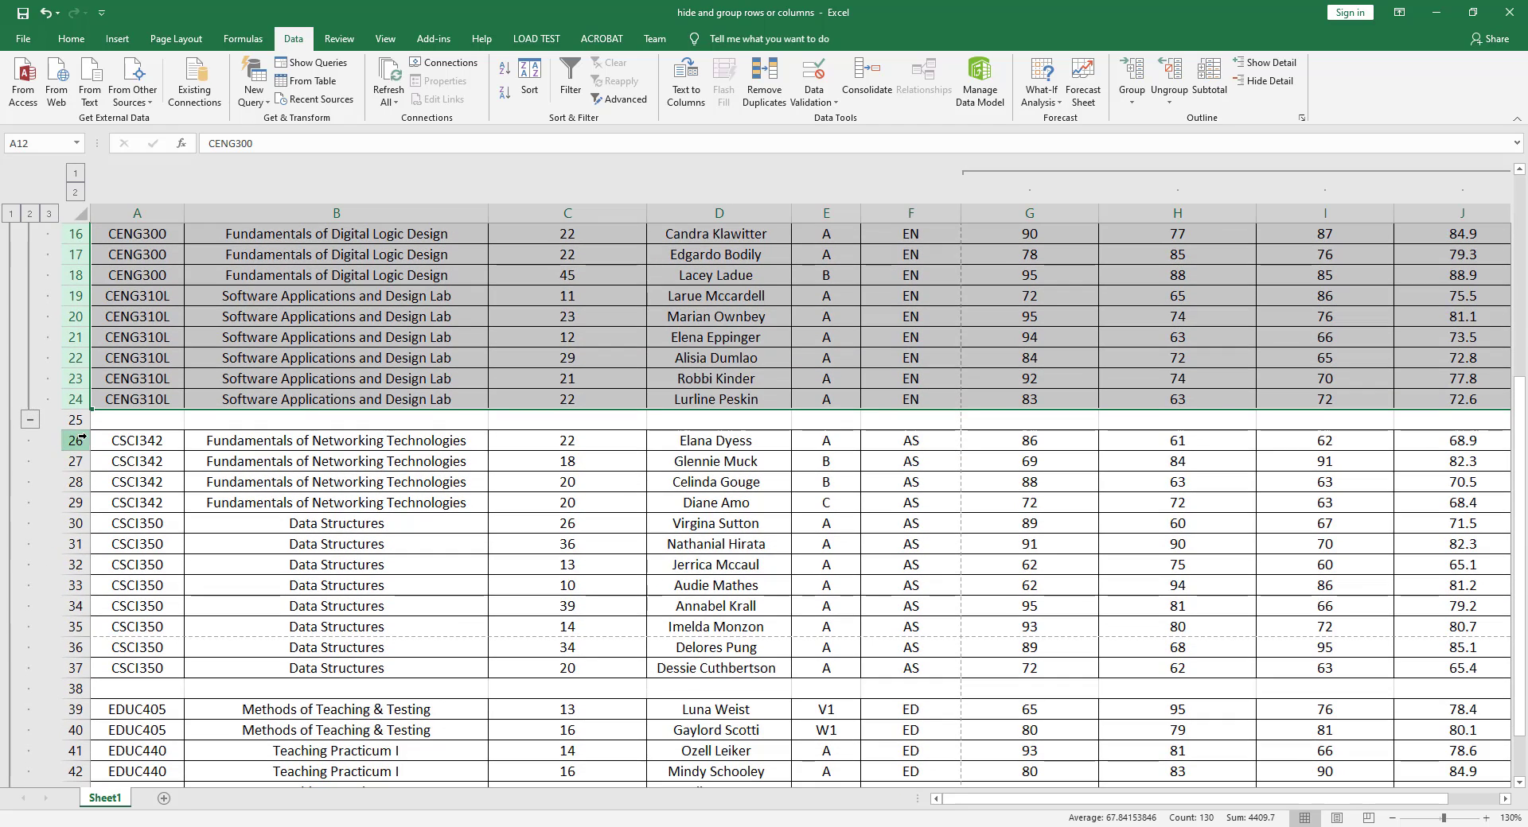
pyautogui.moveTo(75, 440); pyautogui.dragTo(74, 674)
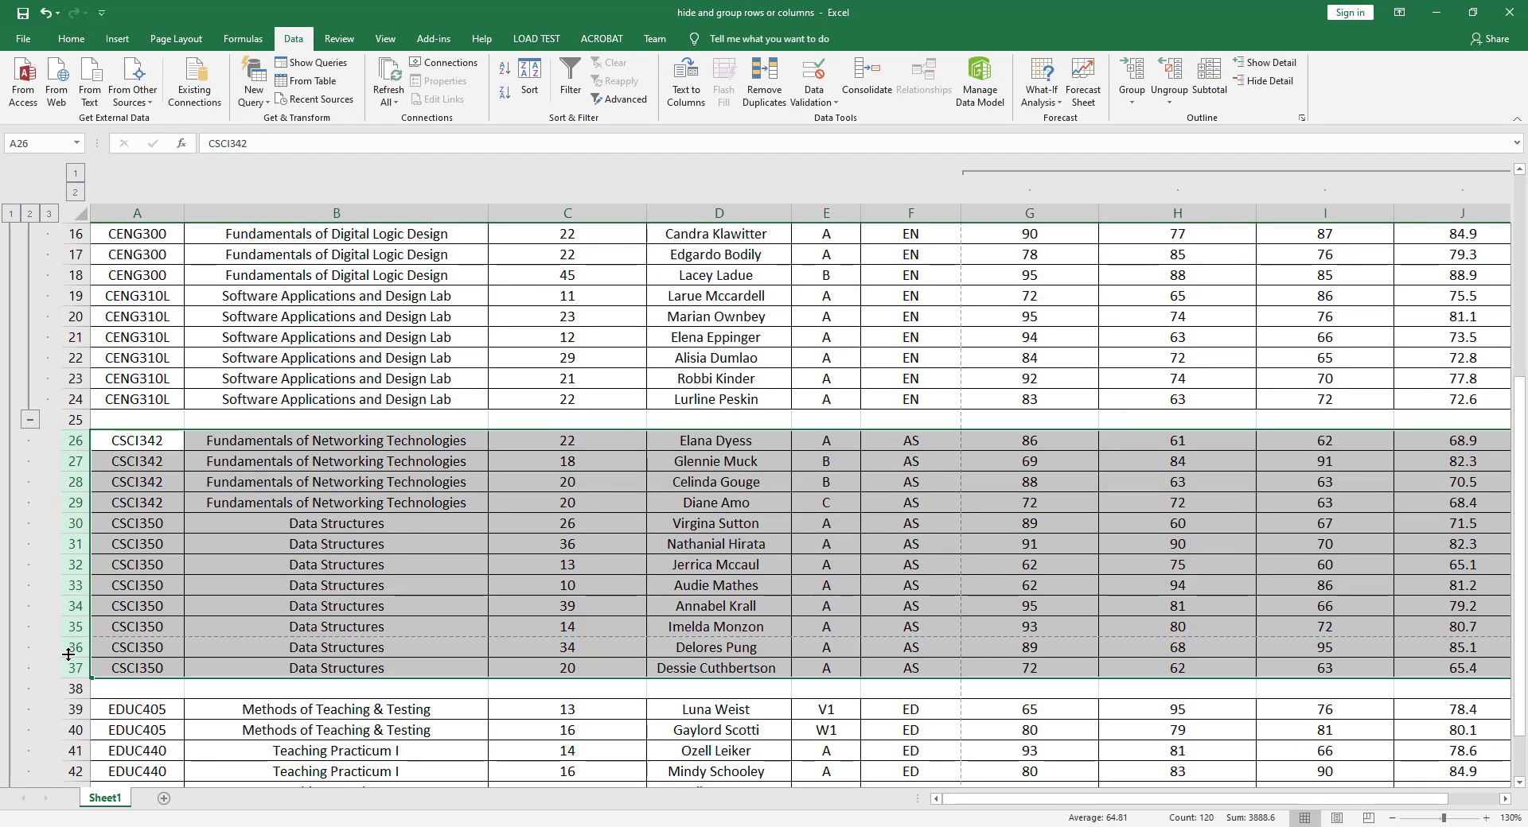
pyautogui.hotkey('shift', 'alt', 'Right')
# Group rows 39 through 43, which hold the EDUC405 and EDUC440 courses
pyautogui.scroll(-2, 69, 654)
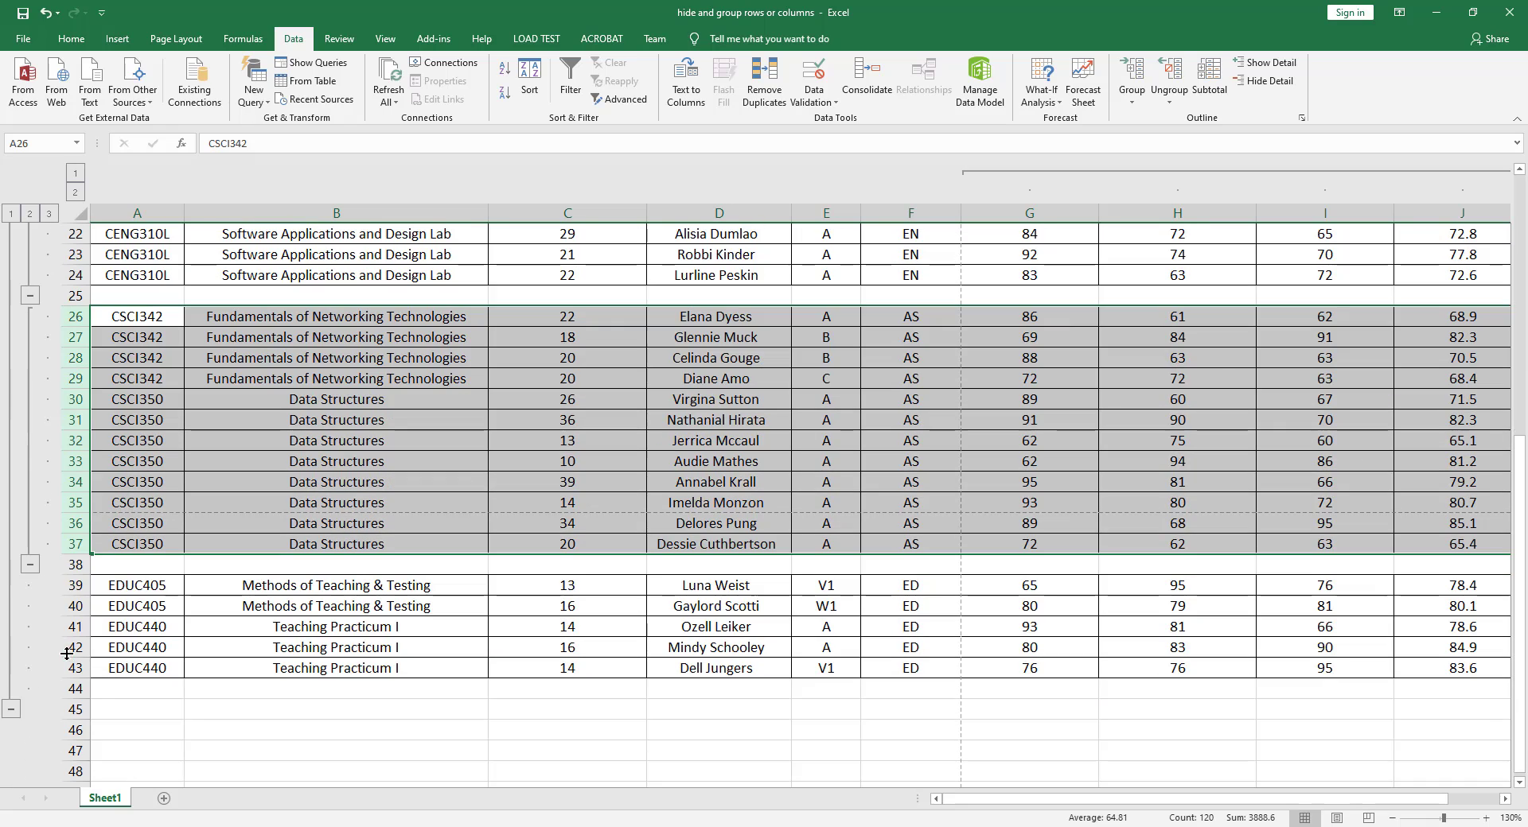
pyautogui.moveTo(75, 586); pyautogui.dragTo(77, 668)
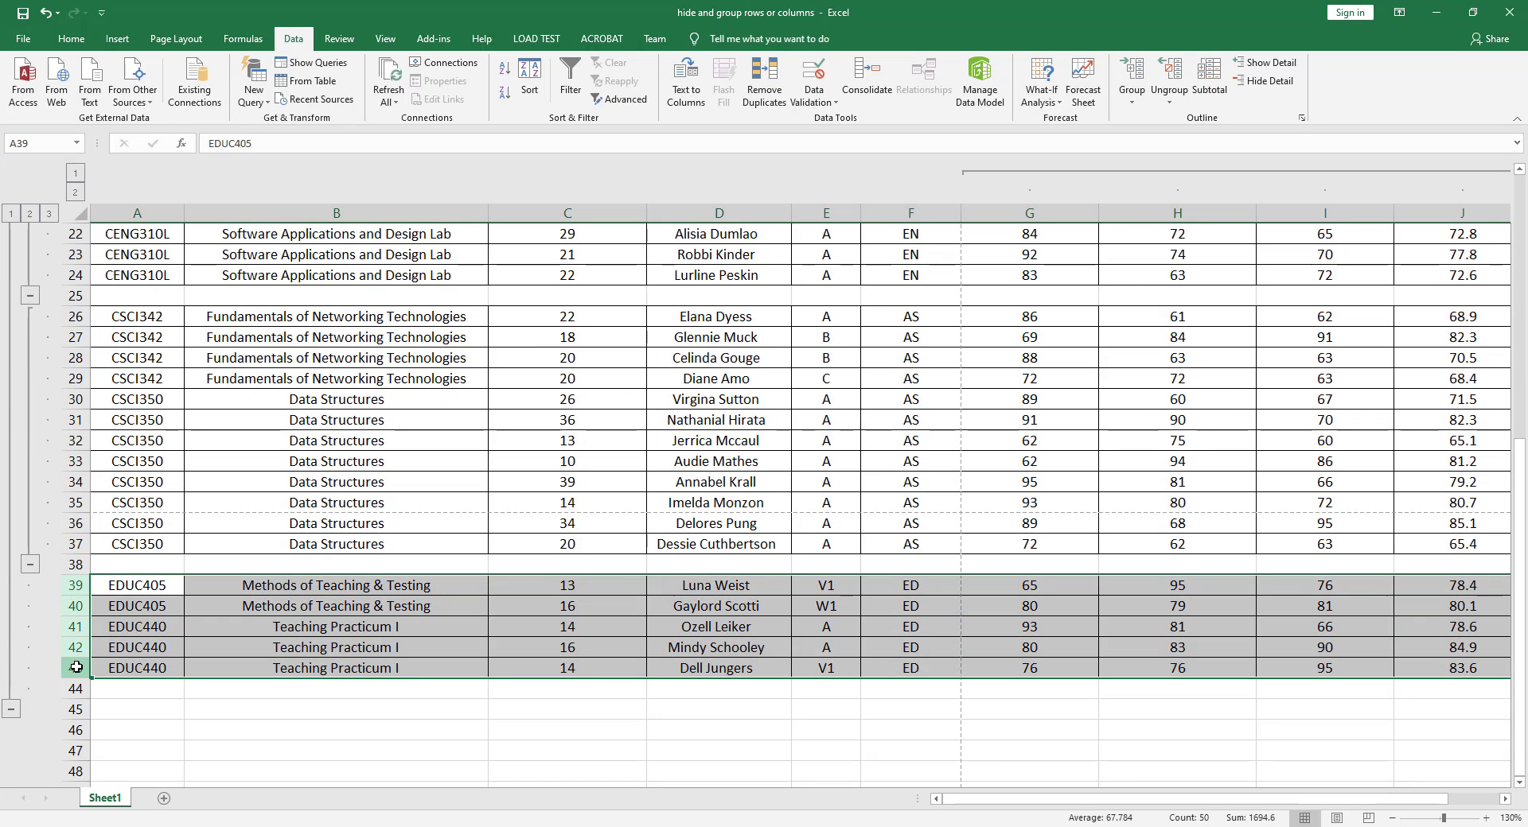
pyautogui.hotkey('shift', 'alt', 'Right')
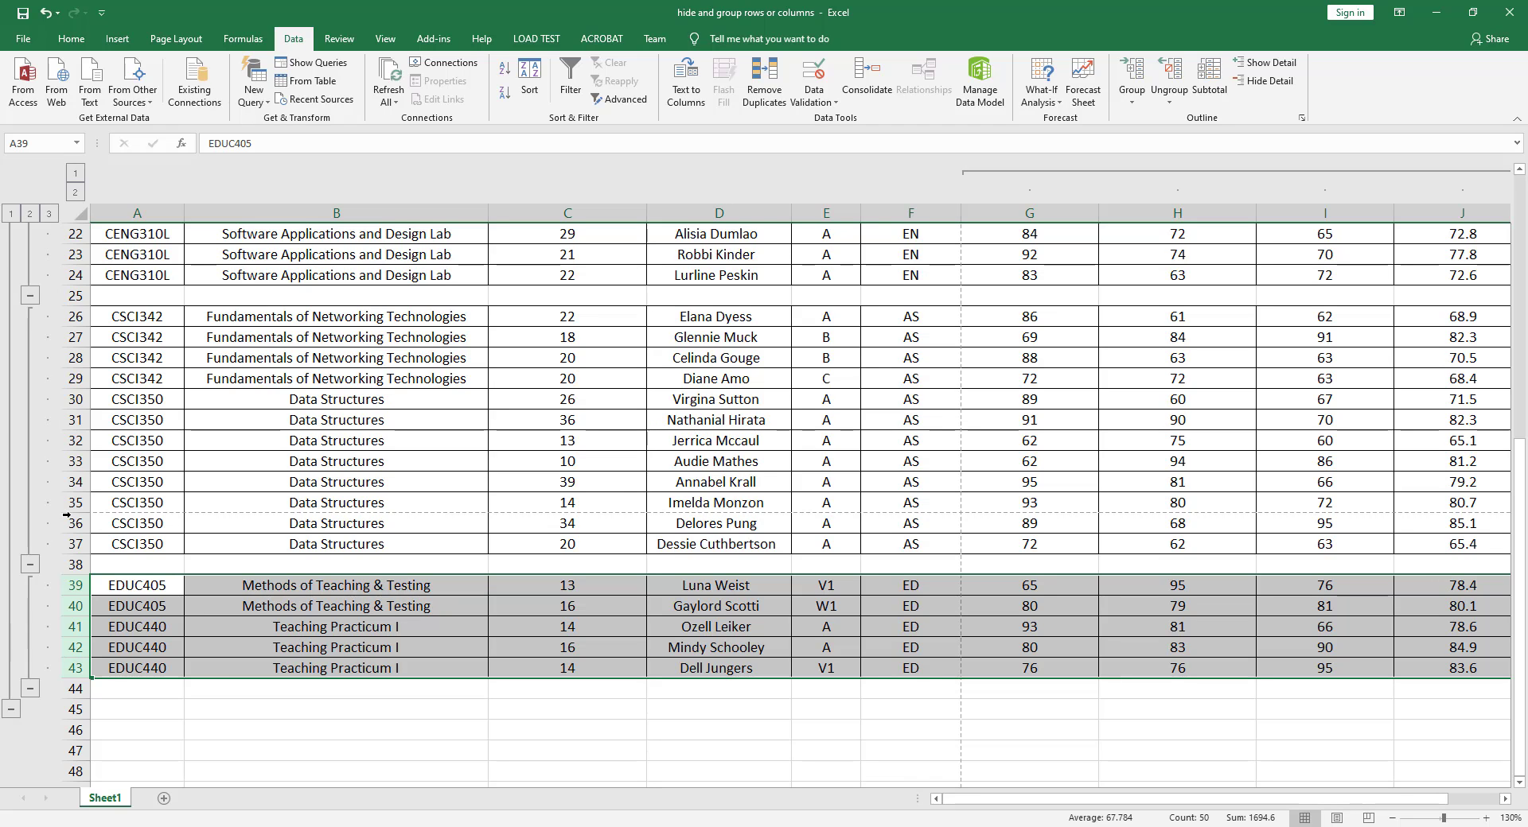
# Collapse all four nested row groups: rows 2–10, 12–24, 26–37 and 39–43
pyautogui.scroll(2, 67, 515)
pyautogui.scroll(-4, 67, 515)
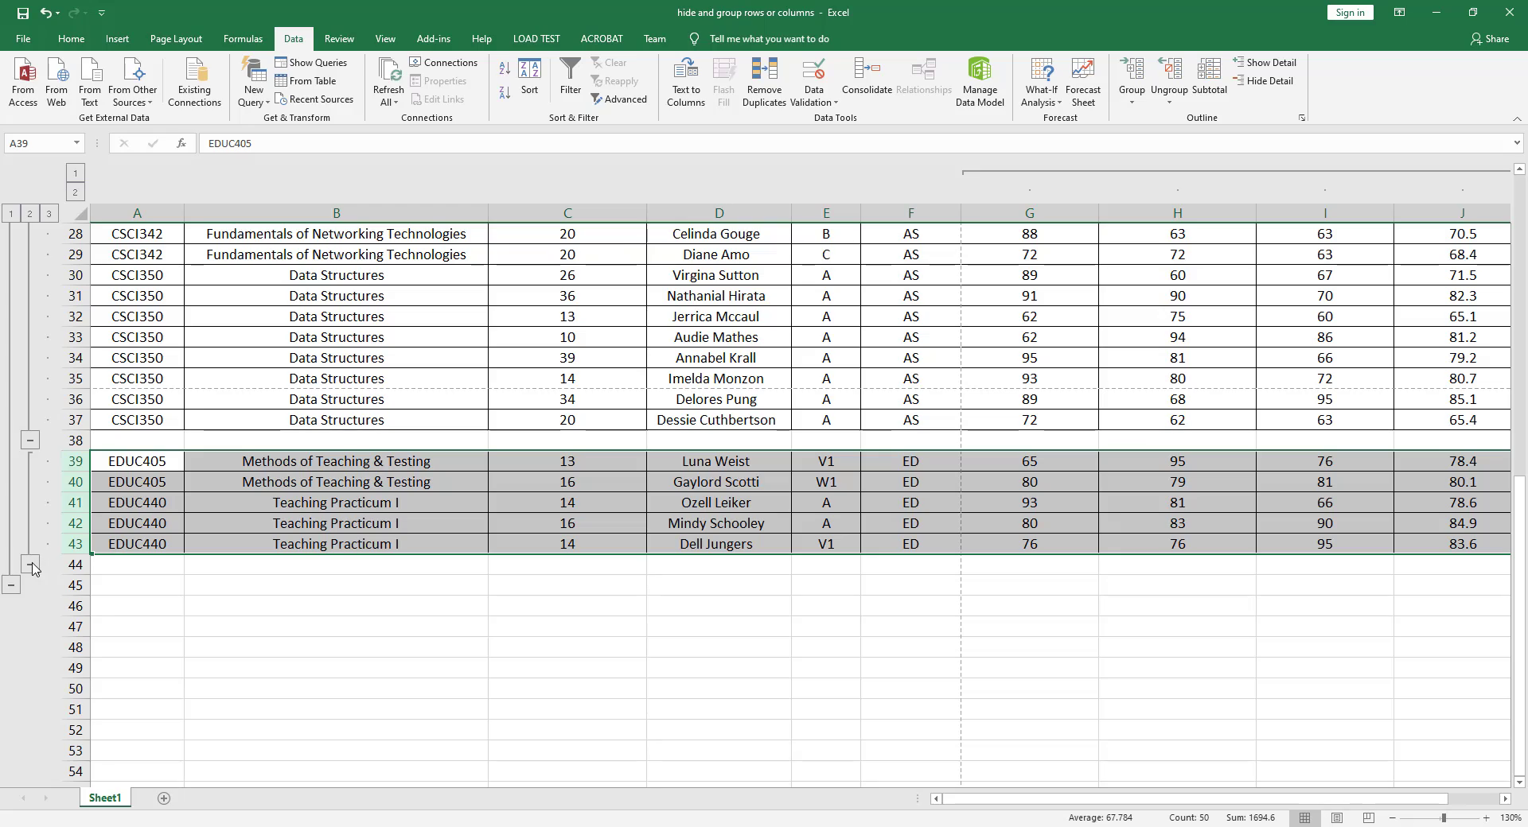
pyautogui.click(30, 565)
pyautogui.scroll(9, 67, 509)
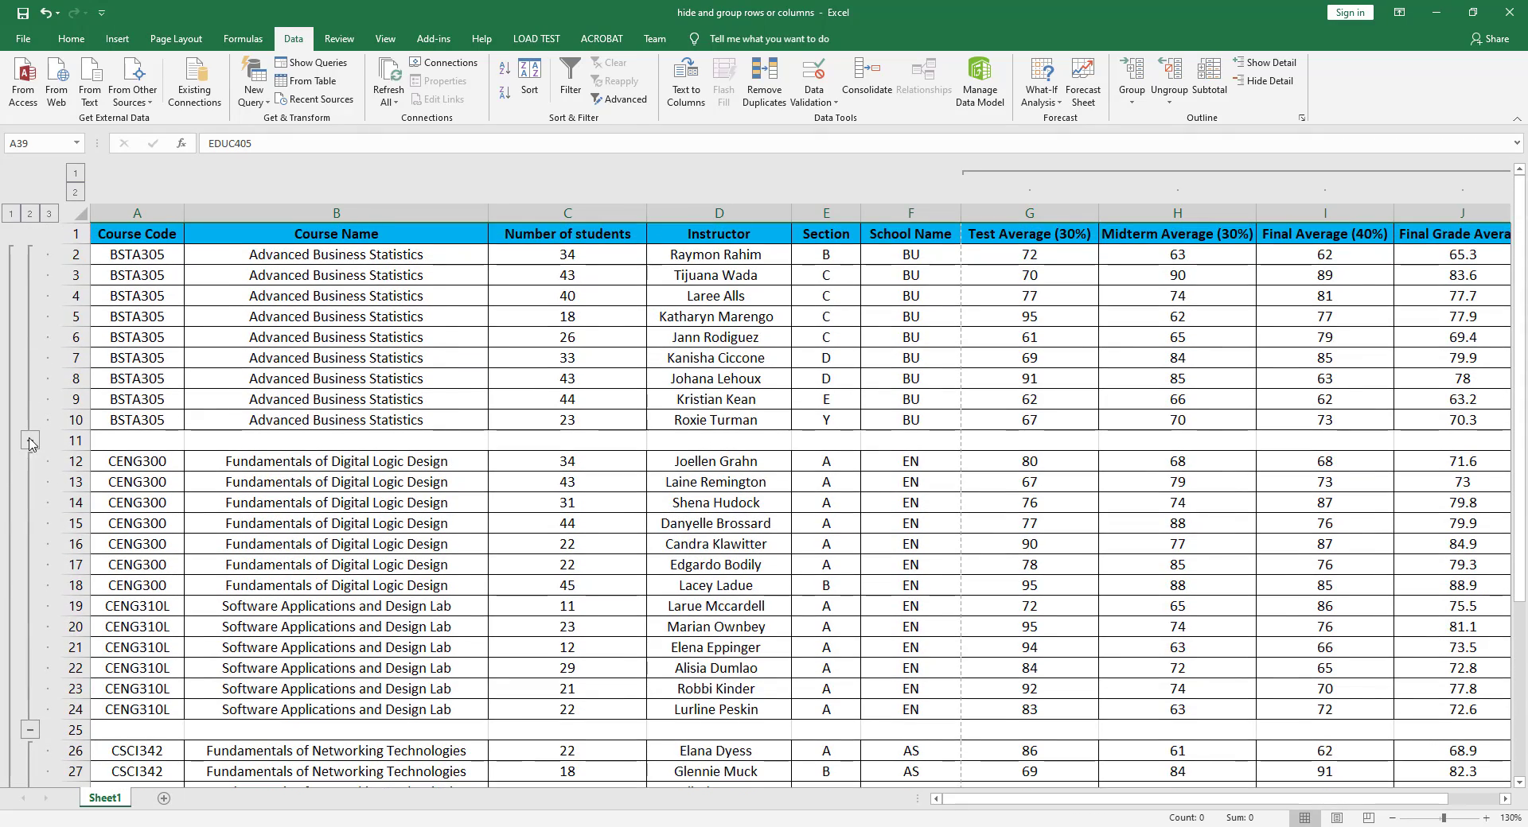
pyautogui.click(30, 444)
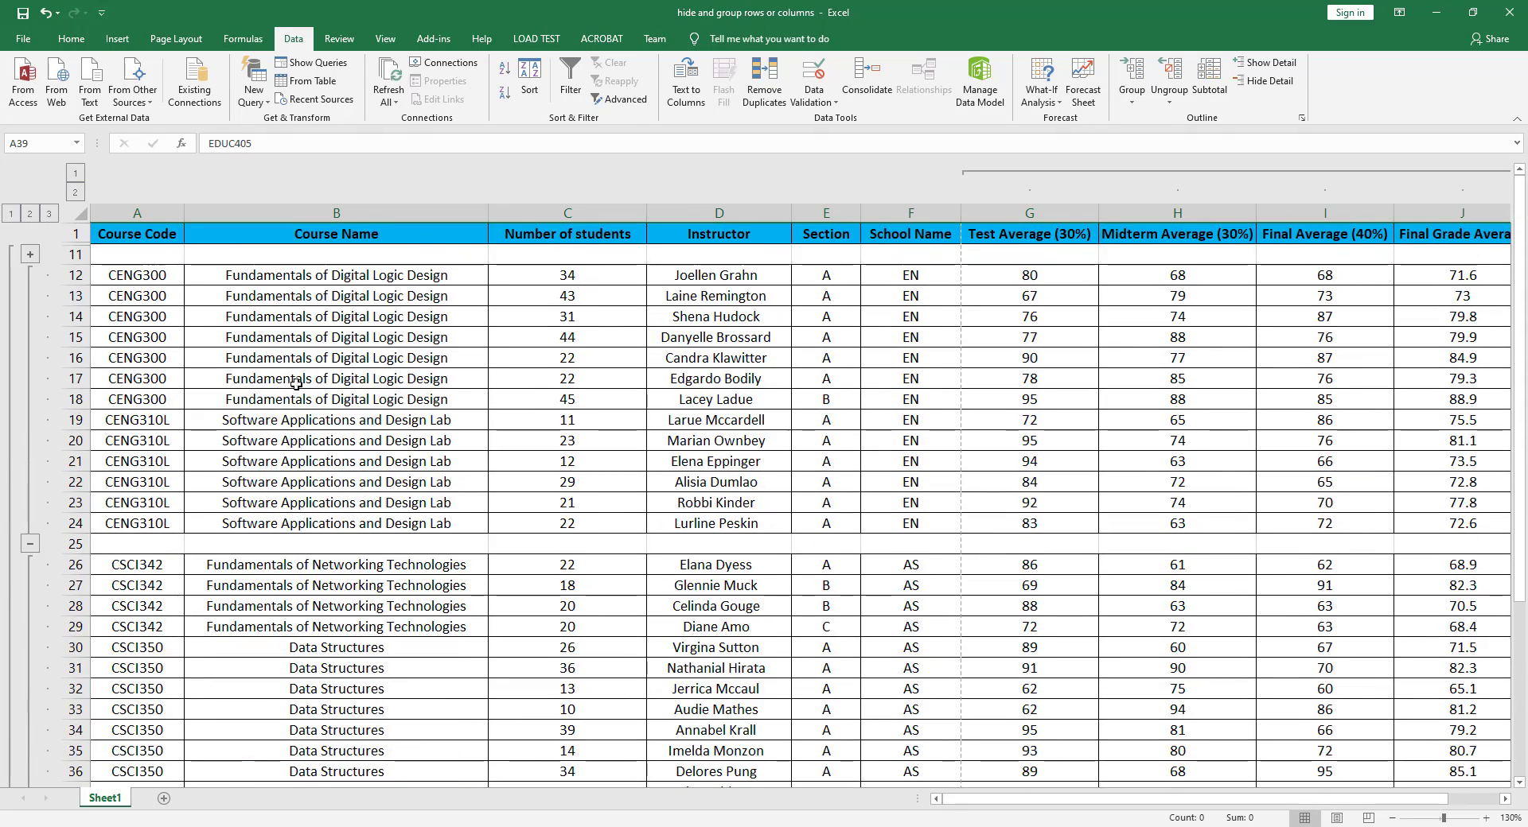
pyautogui.scroll(-3, 102, 594)
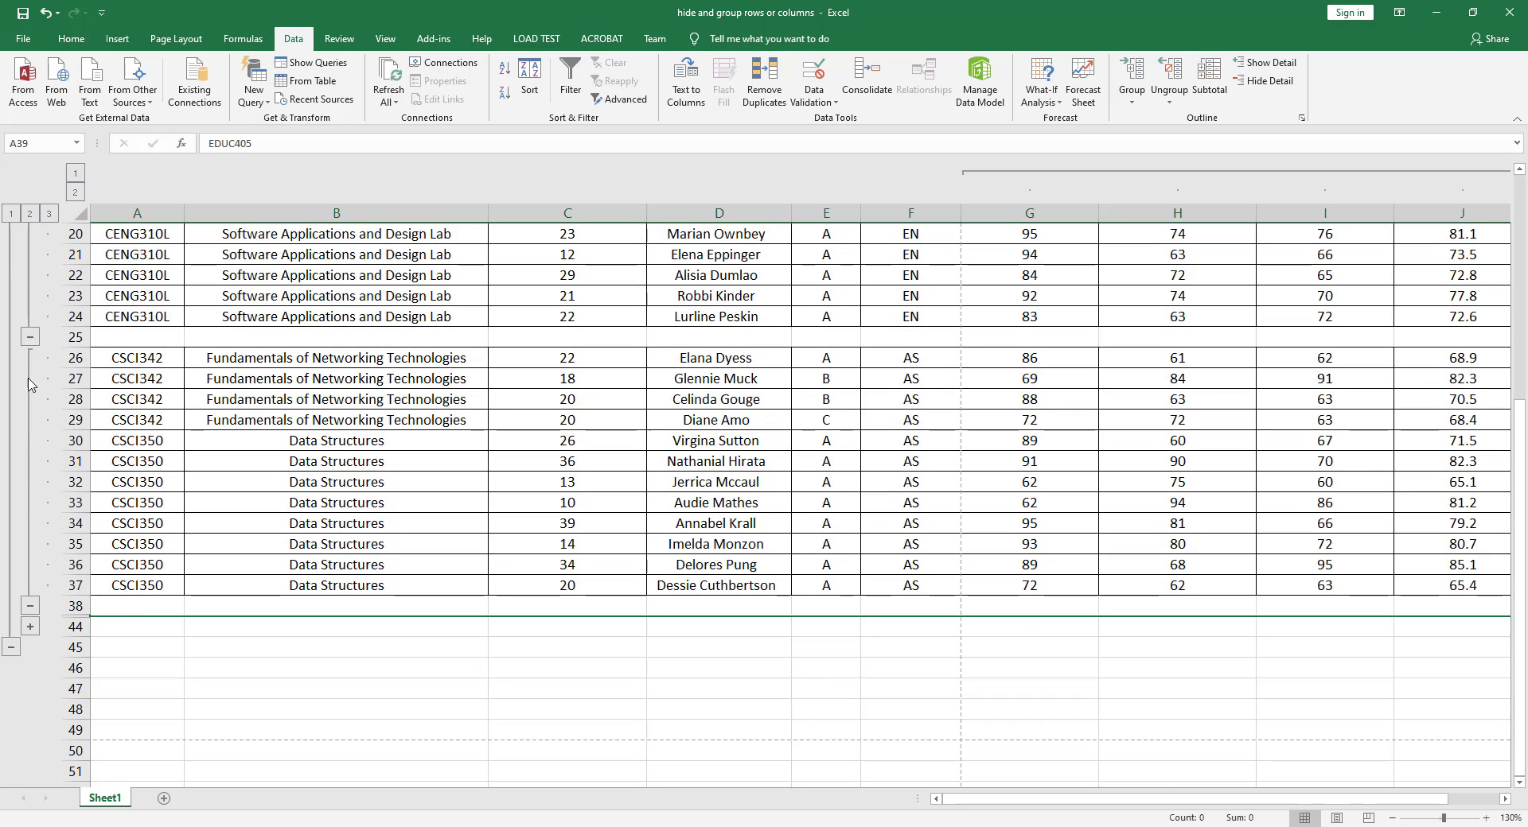
pyautogui.click(29, 336)
pyautogui.scroll(2, 150, 412)
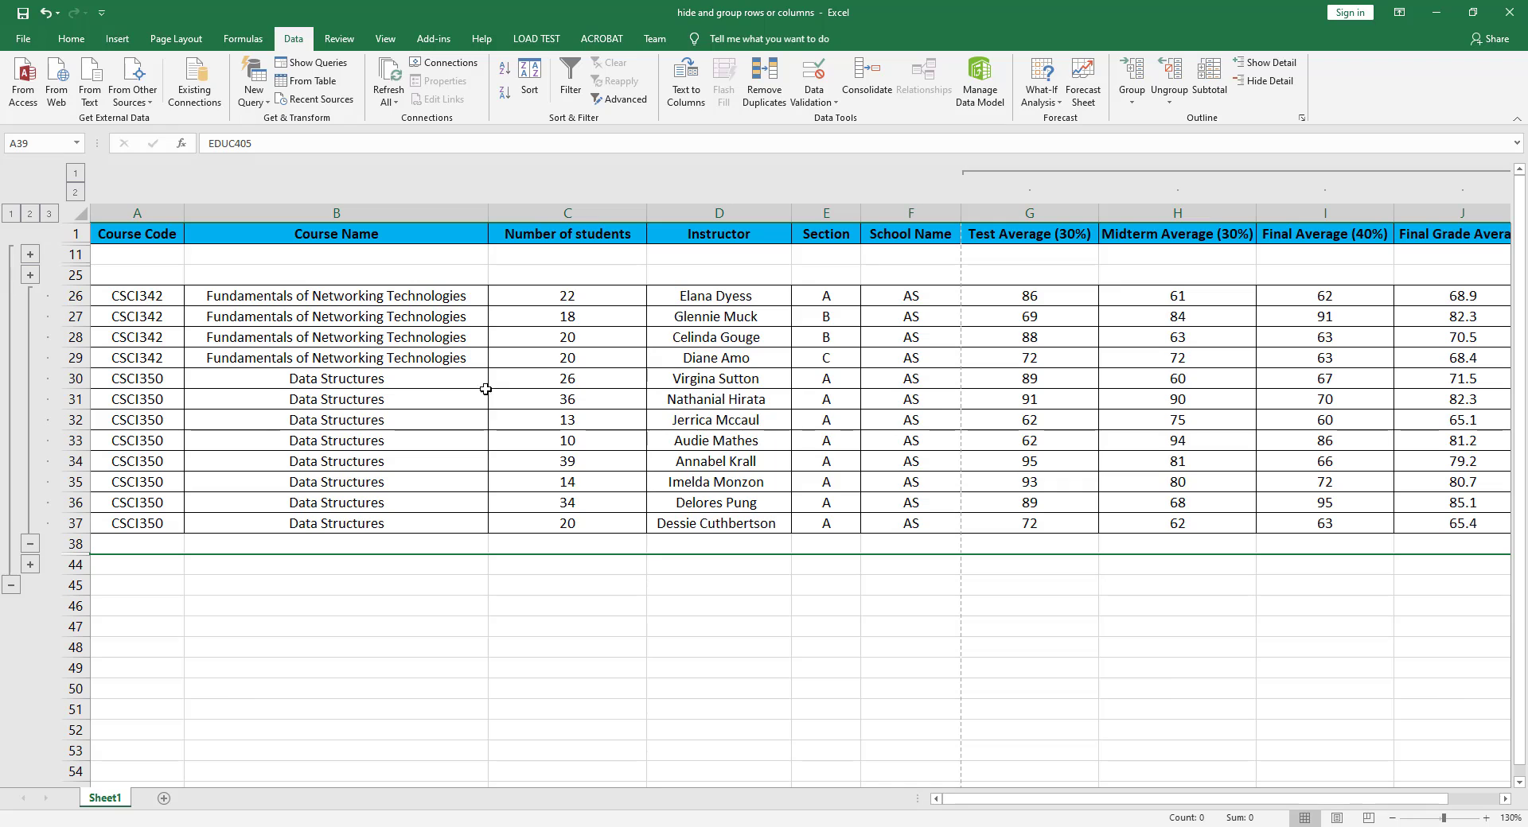
pyautogui.click(30, 544)
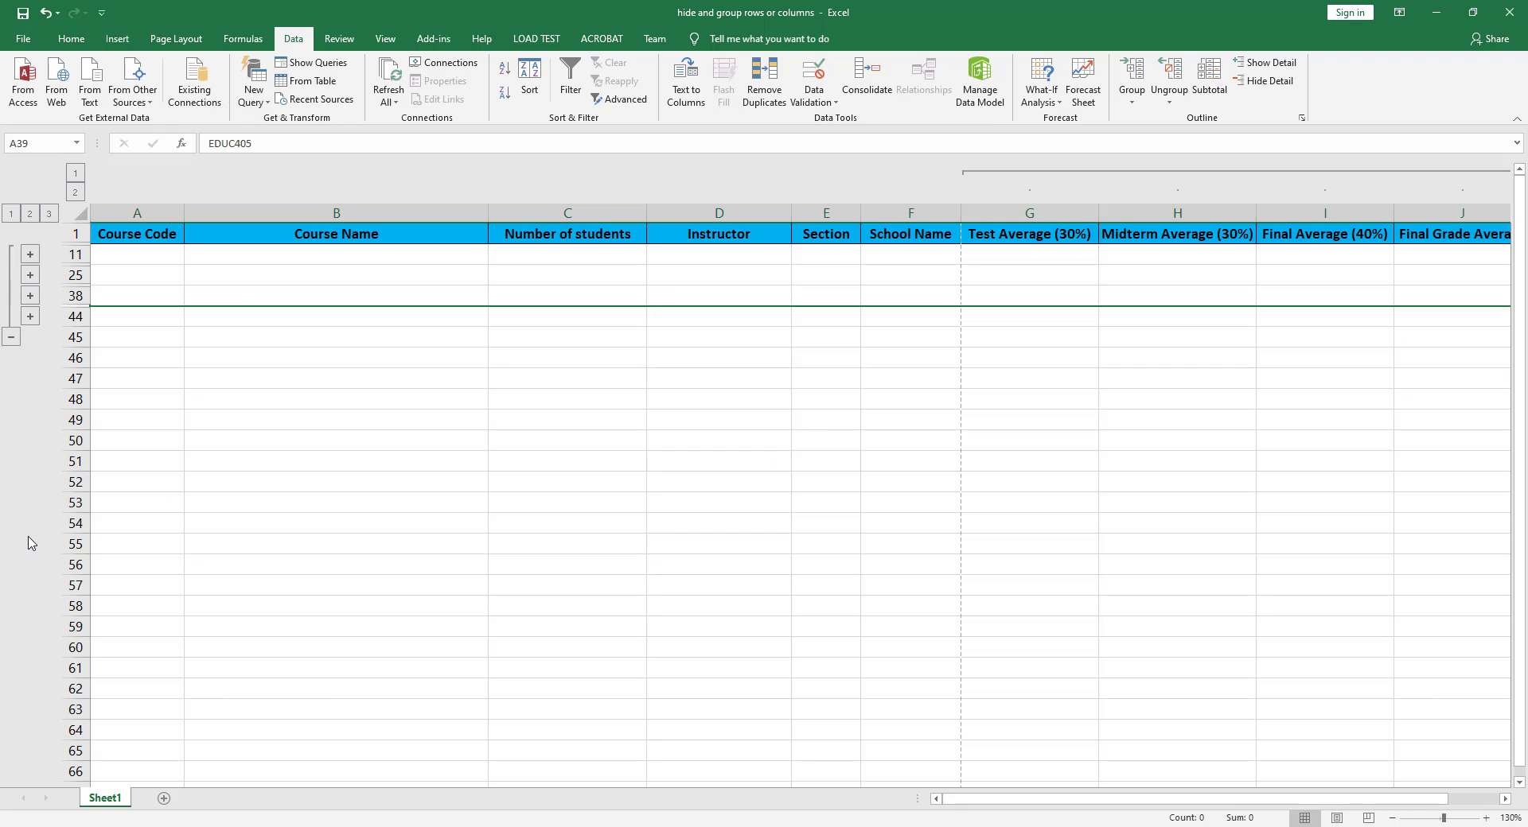
# Expand the BSTA305 group in rows 2–10 and collapse the grouped grade columns G through J
pyautogui.click(31, 255)
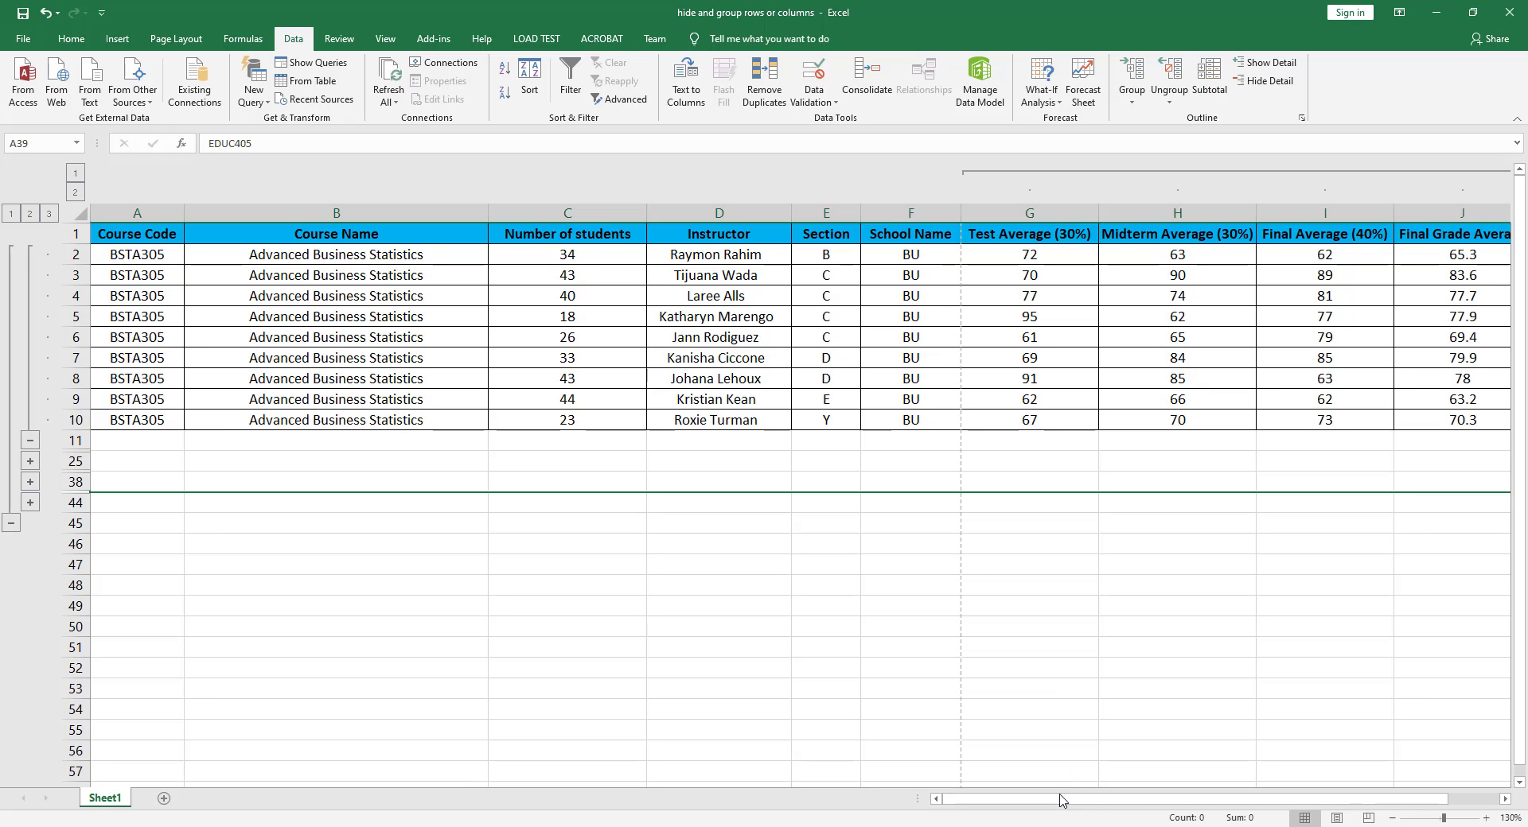
pyautogui.moveTo(1061, 799); pyautogui.dragTo(1130, 802)
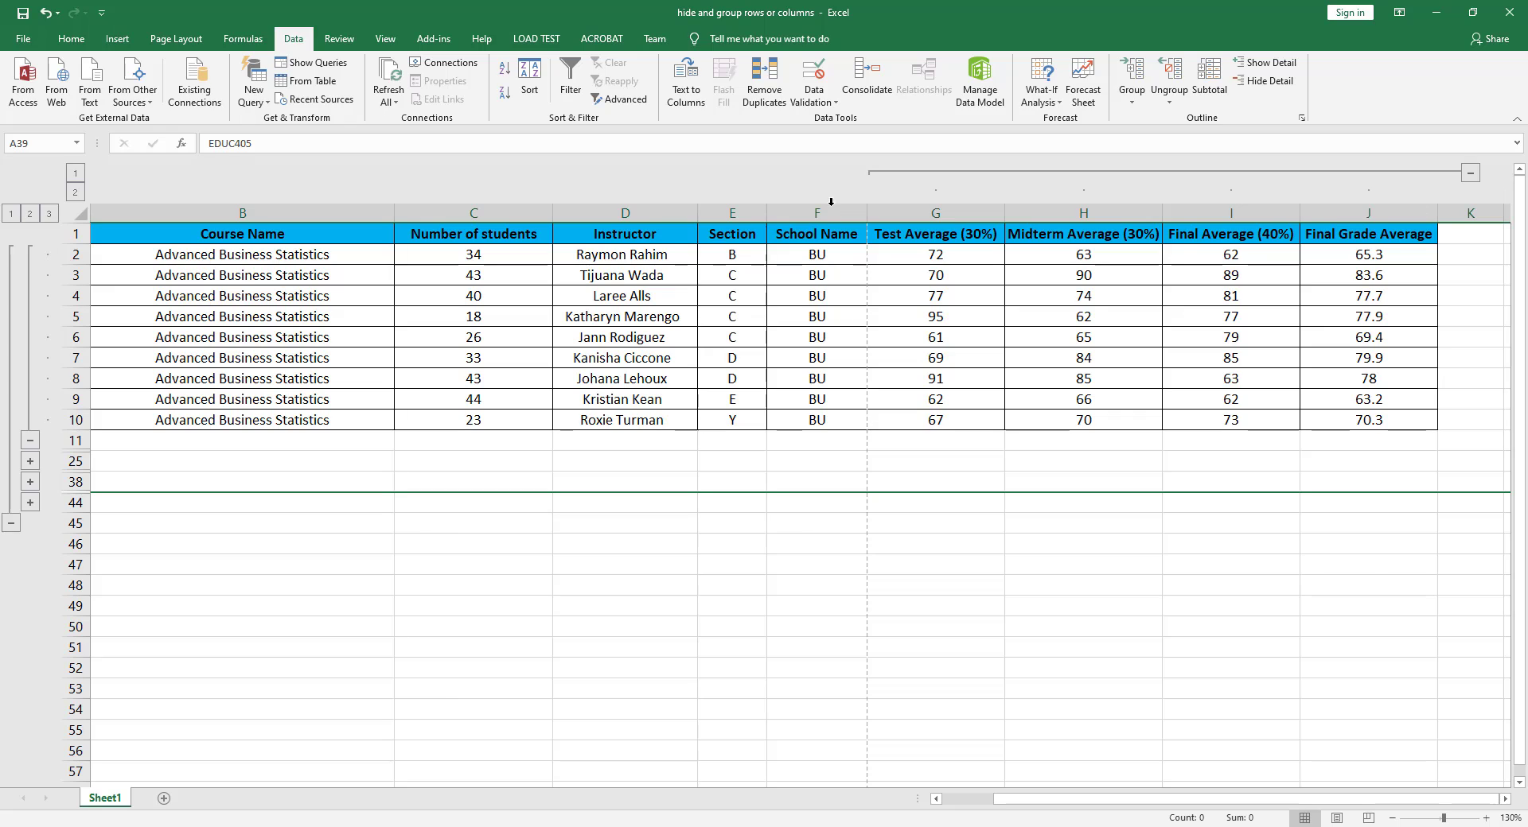
pyautogui.click(1470, 174)
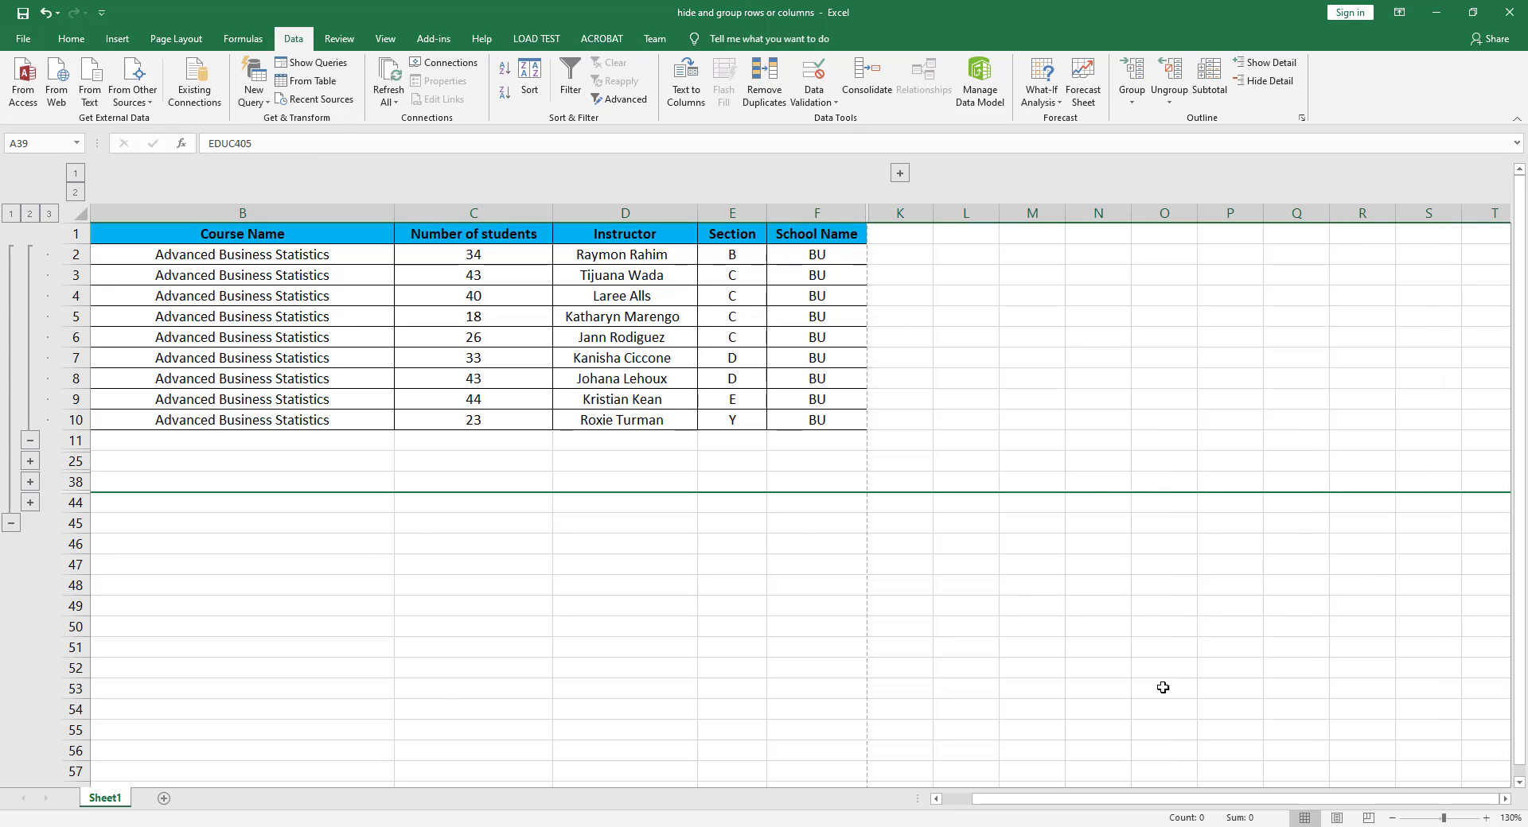
# Open the print preview of the worksheet with only the BSTA305 rows and columns A through F displayed
pyautogui.moveTo(1056, 802); pyautogui.dragTo(965, 802)
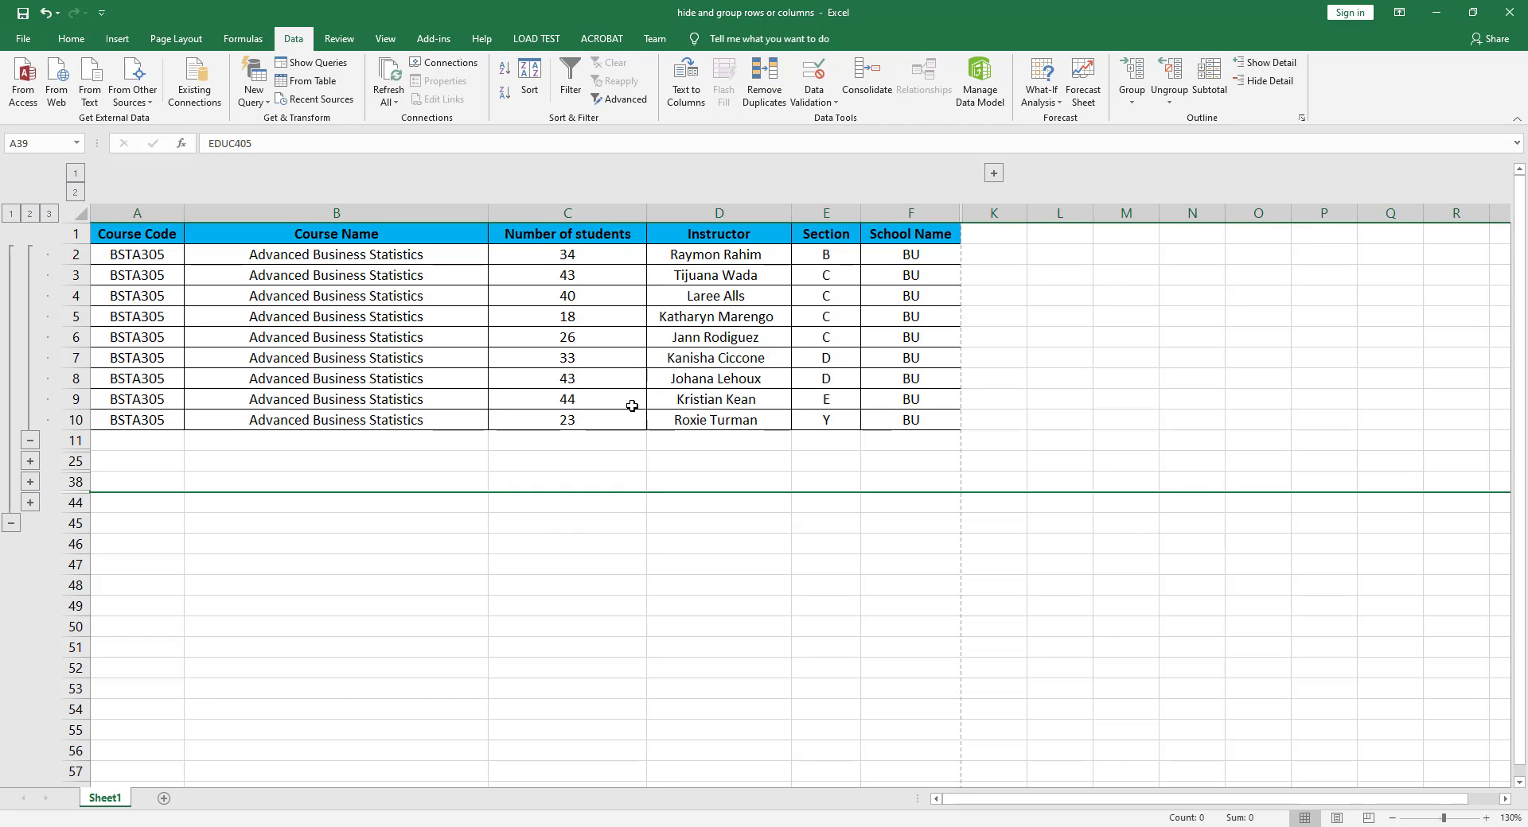
pyautogui.hotkey('ctrl', 'p')
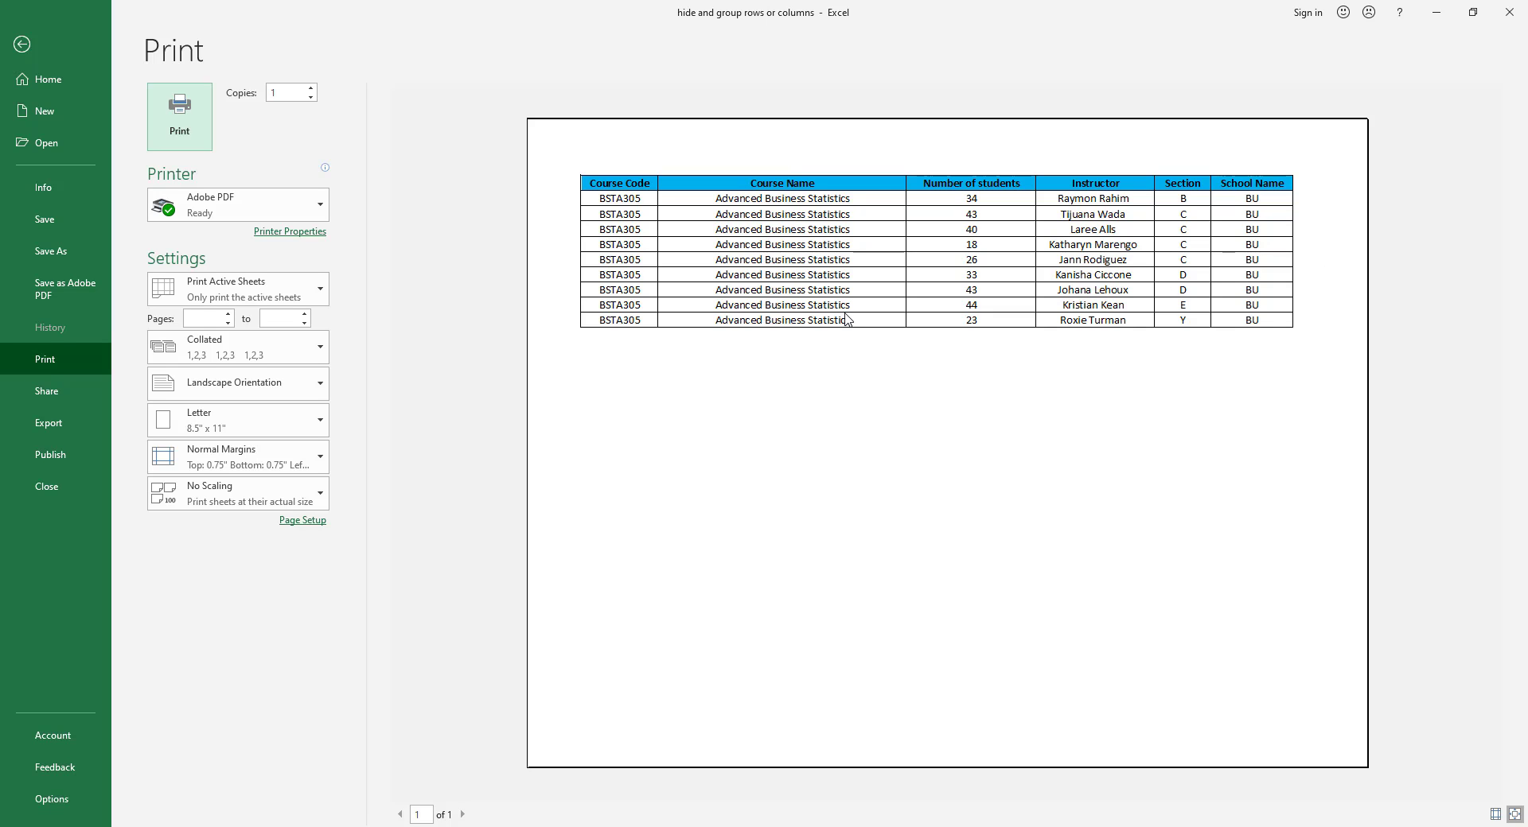
# Close the print preview and expand the grouped grade columns G through J
pyautogui.click(16, 54)
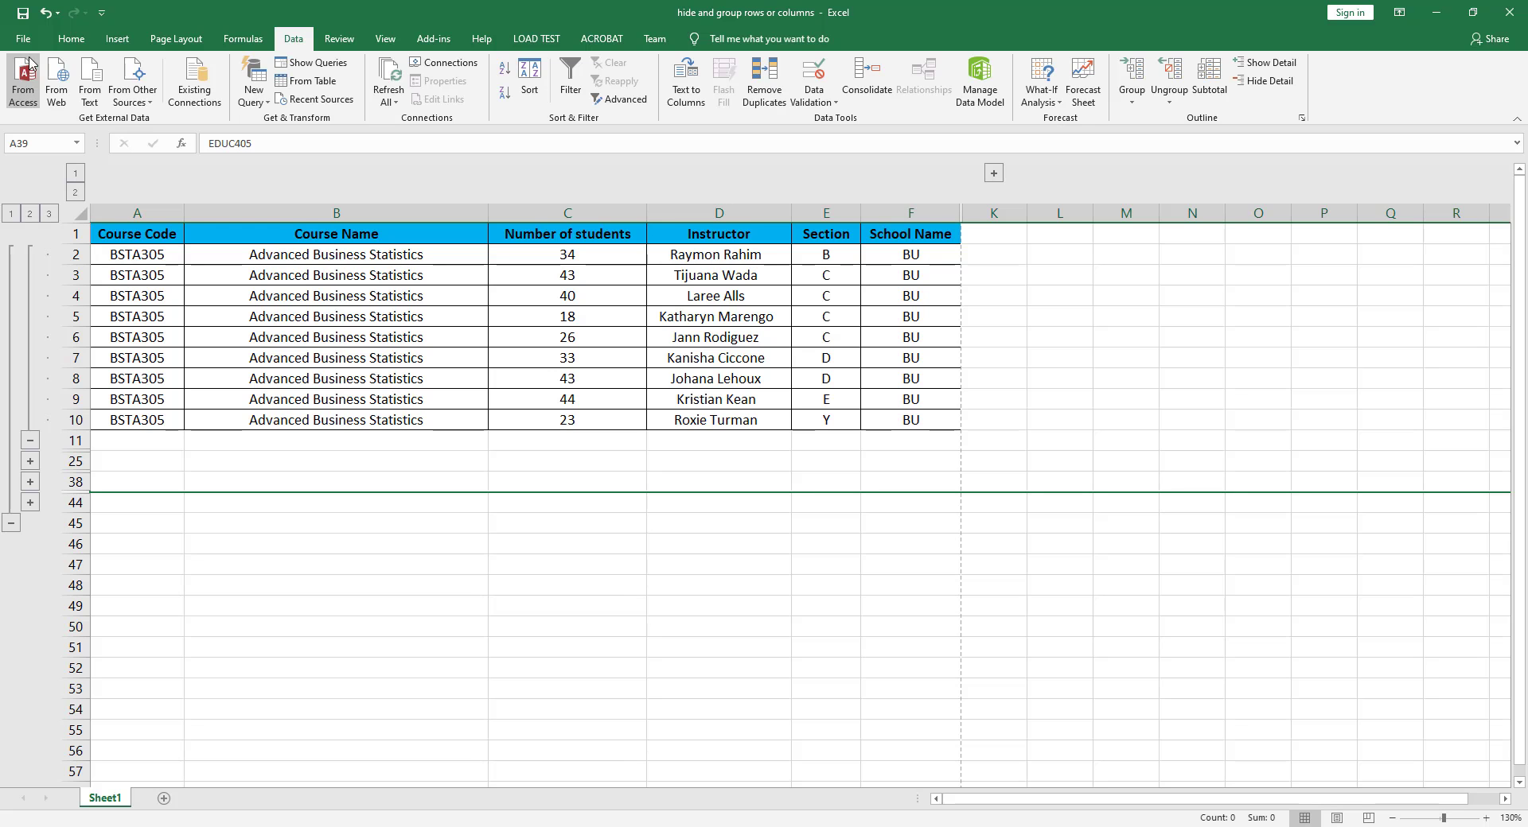
pyautogui.click(993, 172)
pyautogui.moveTo(1103, 801); pyautogui.dragTo(986, 803)
# Expand the three row groups still collapsed: rows 12–24, 26–37 and 39–43
pyautogui.click(30, 461)
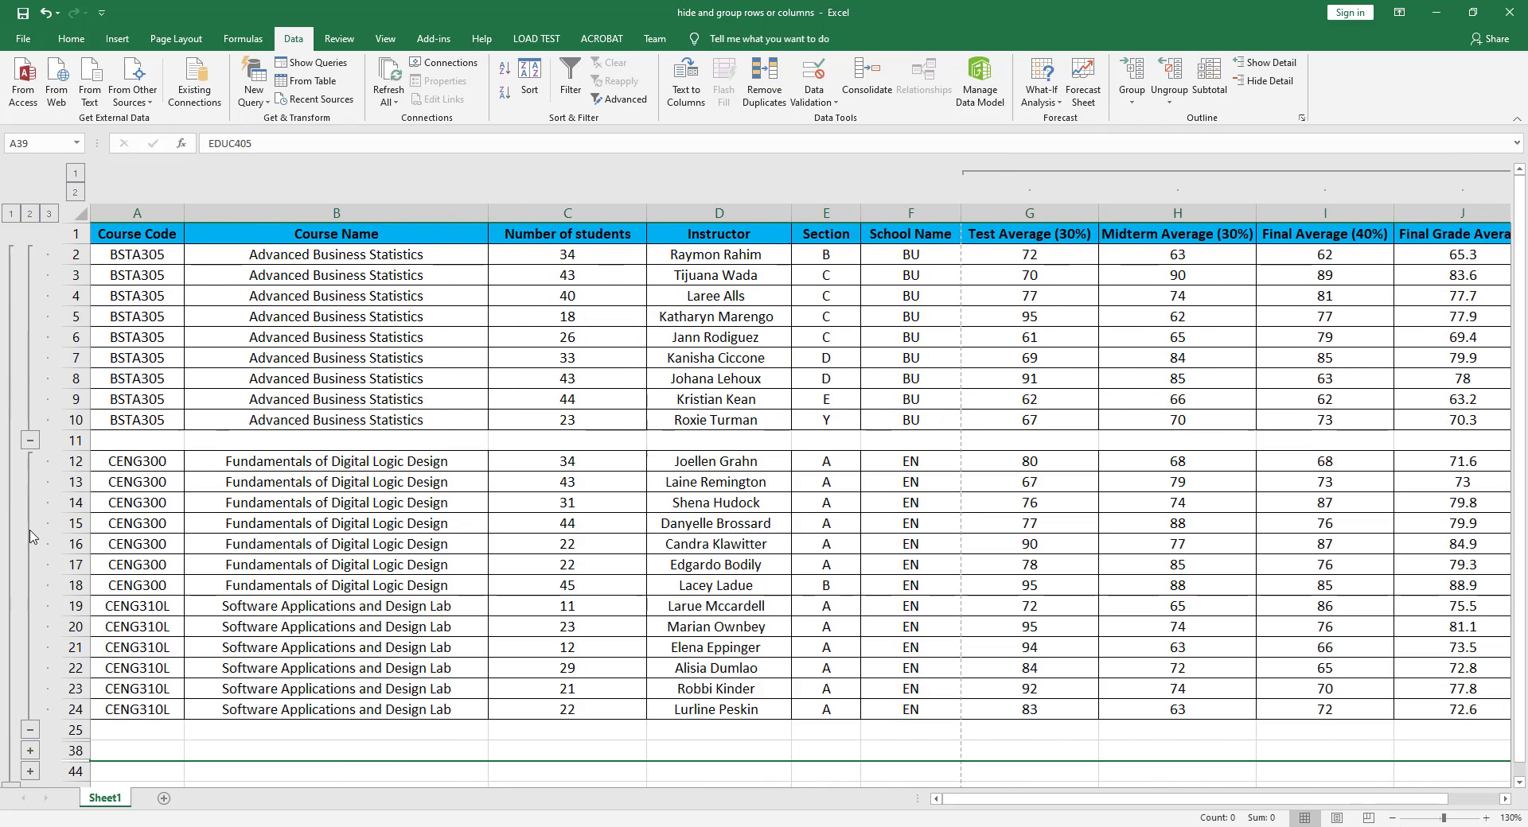
pyautogui.scroll(-3, 32, 541)
pyautogui.click(30, 564)
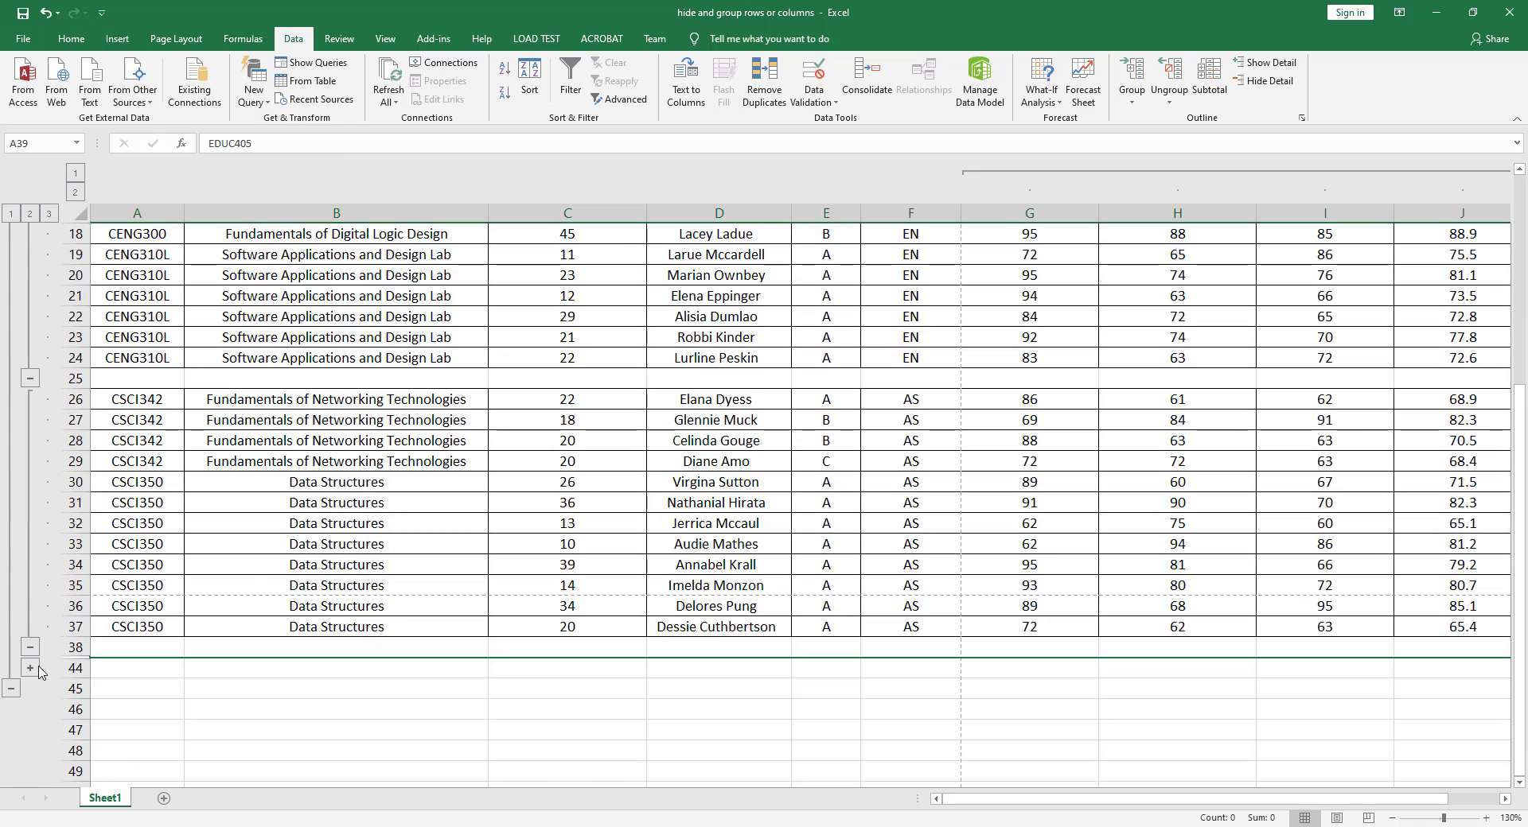
pyautogui.hotkey('ctrl', 'a')
pyautogui.scroll(6, 536, 493)
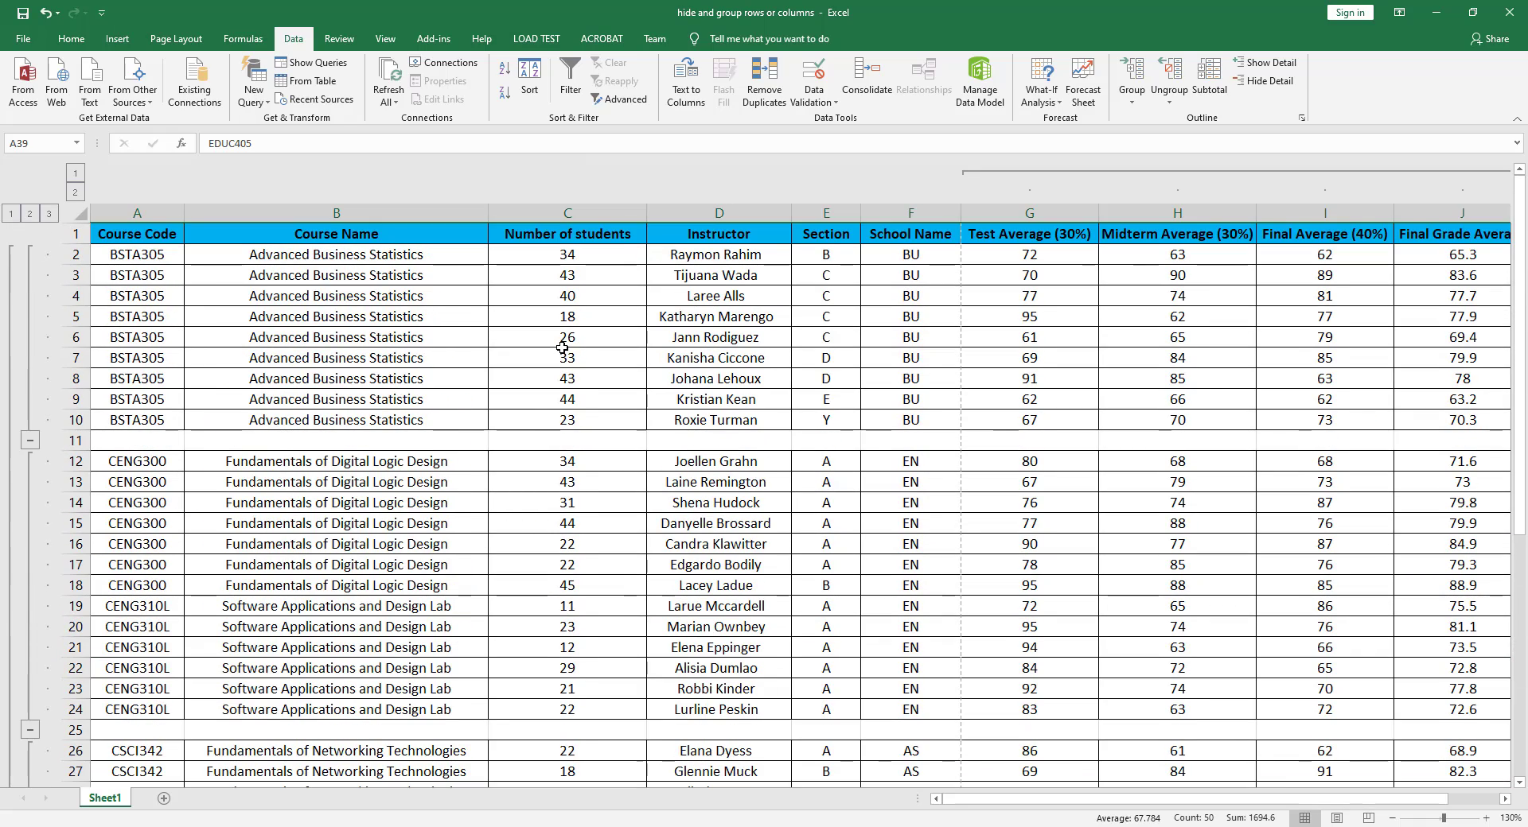
pyautogui.click(762, 295)
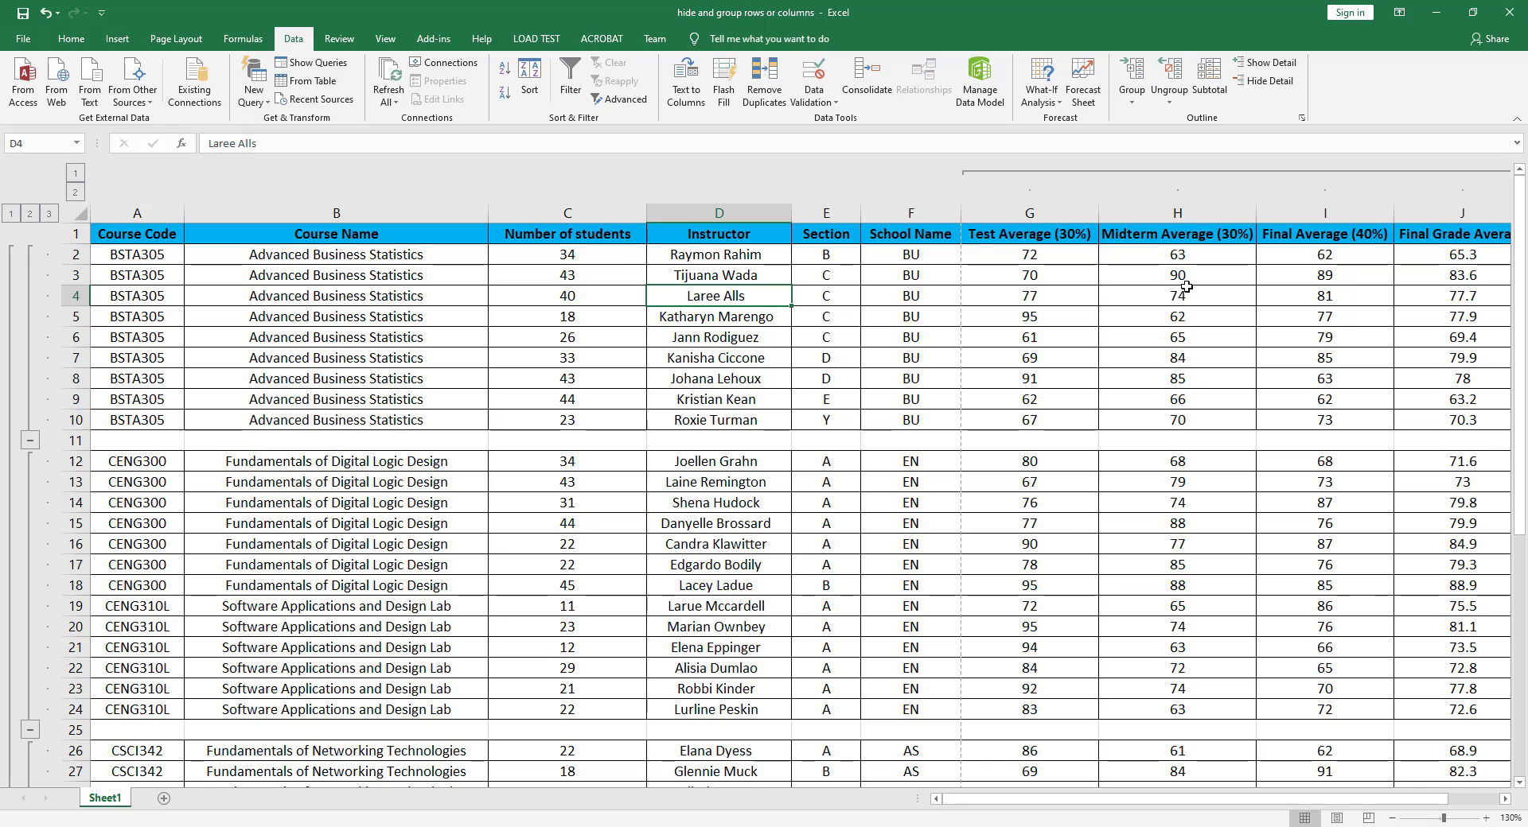
# Ungroup the grade columns G through J, from Test Average to Final Grade Average
pyautogui.moveTo(1188, 806); pyautogui.dragTo(1239, 805)
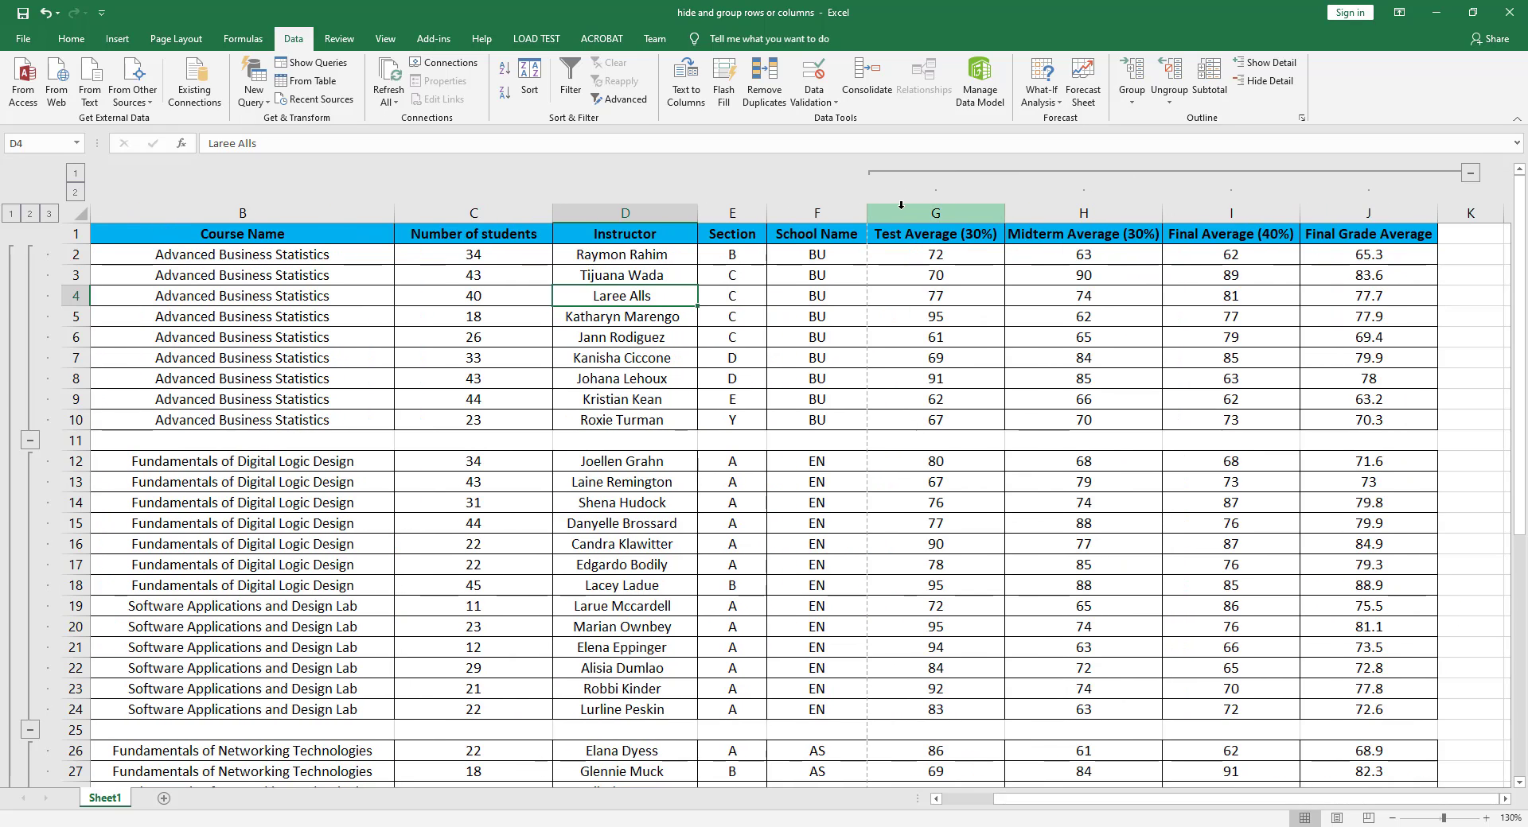
pyautogui.moveTo(895, 207); pyautogui.dragTo(1421, 179)
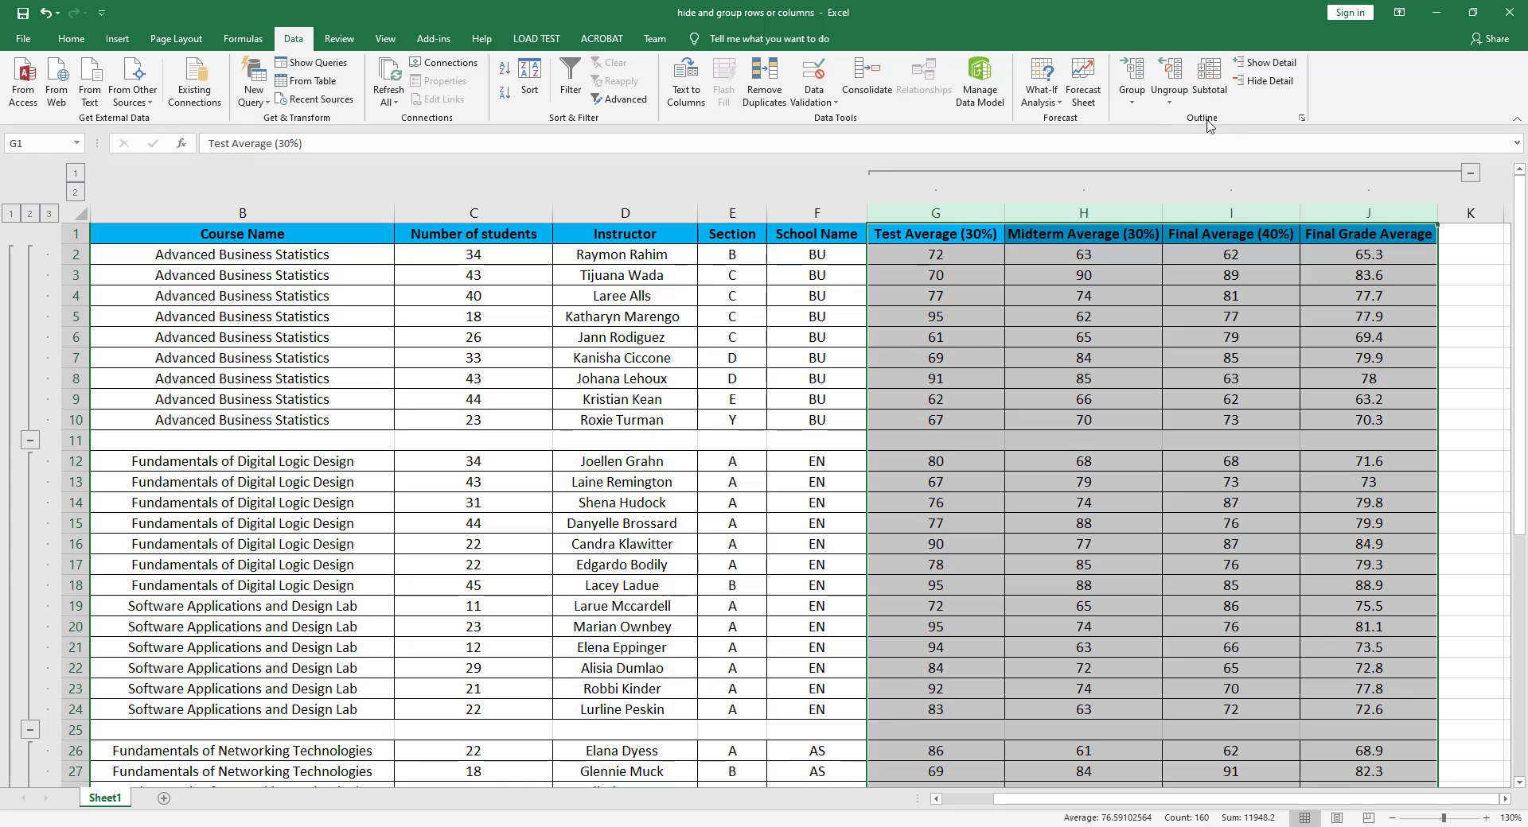
pyautogui.click(1167, 106)
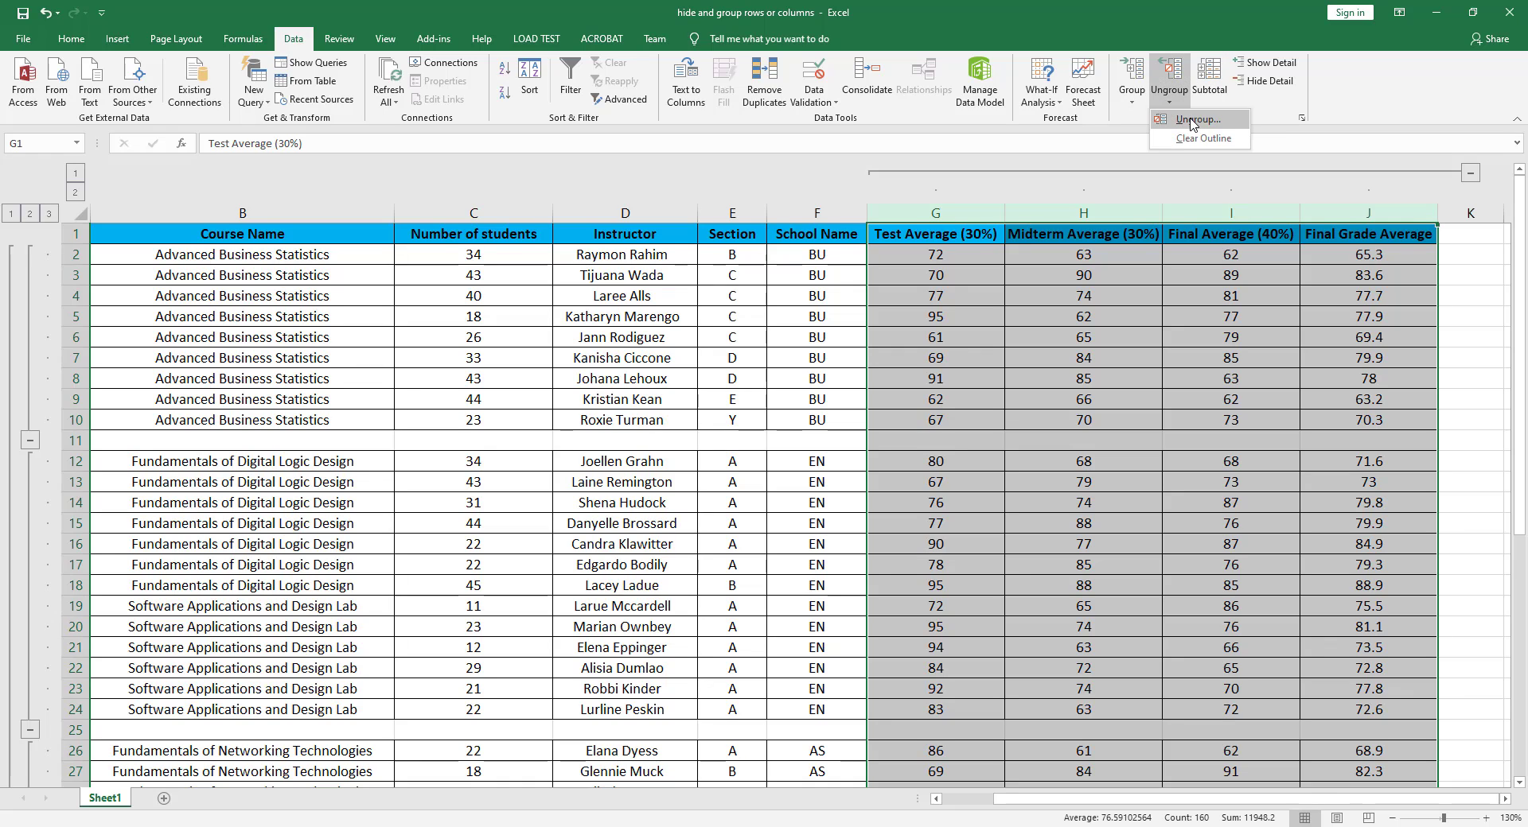
pyautogui.click(1193, 120)
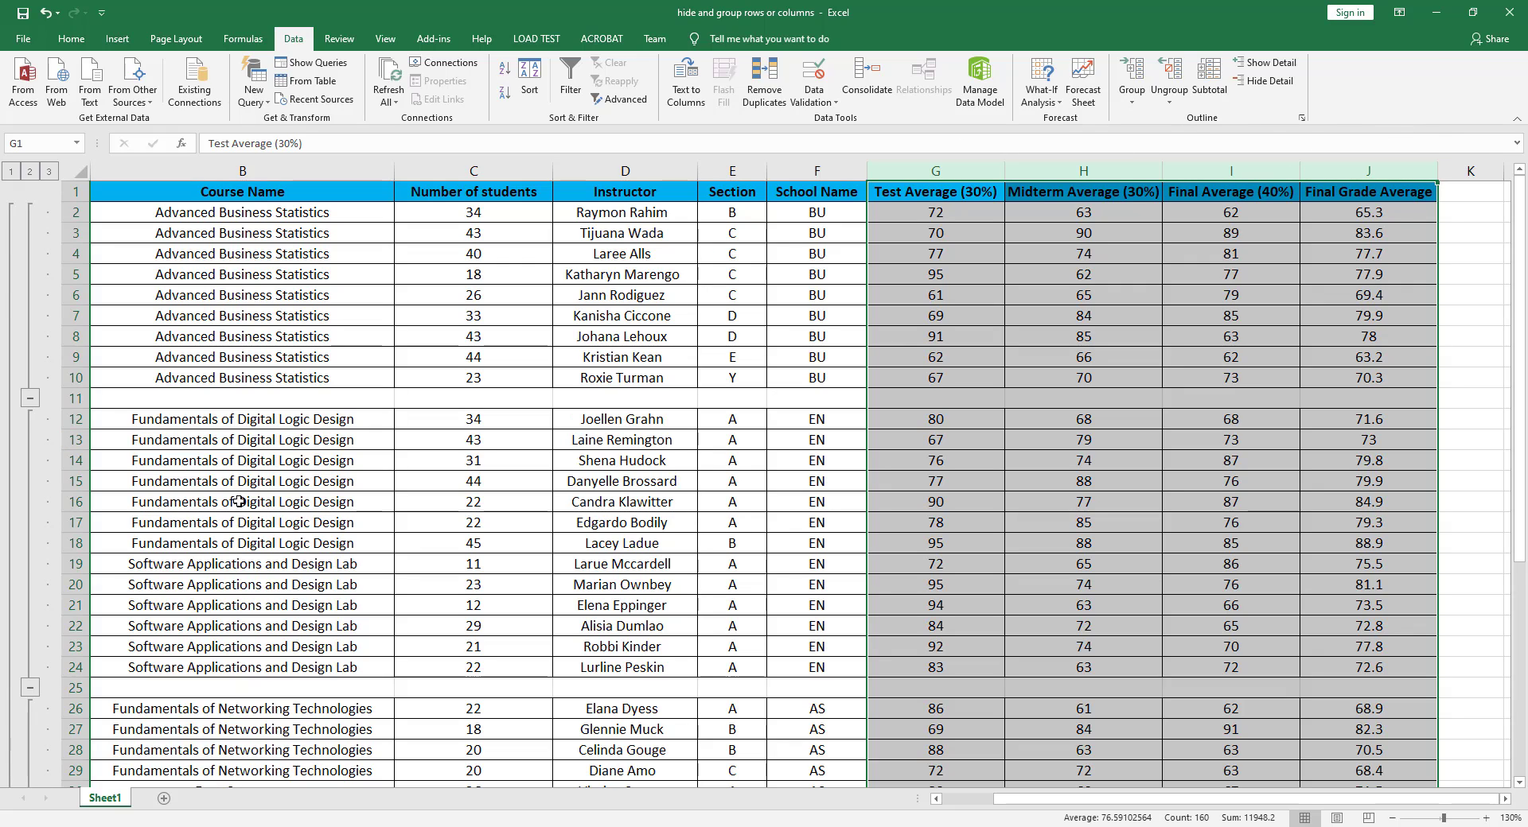
# Ungroup rows 2 through 10, which hold the BSTA305 course, and deselect them
pyautogui.hscroll(-1, 341, 654)
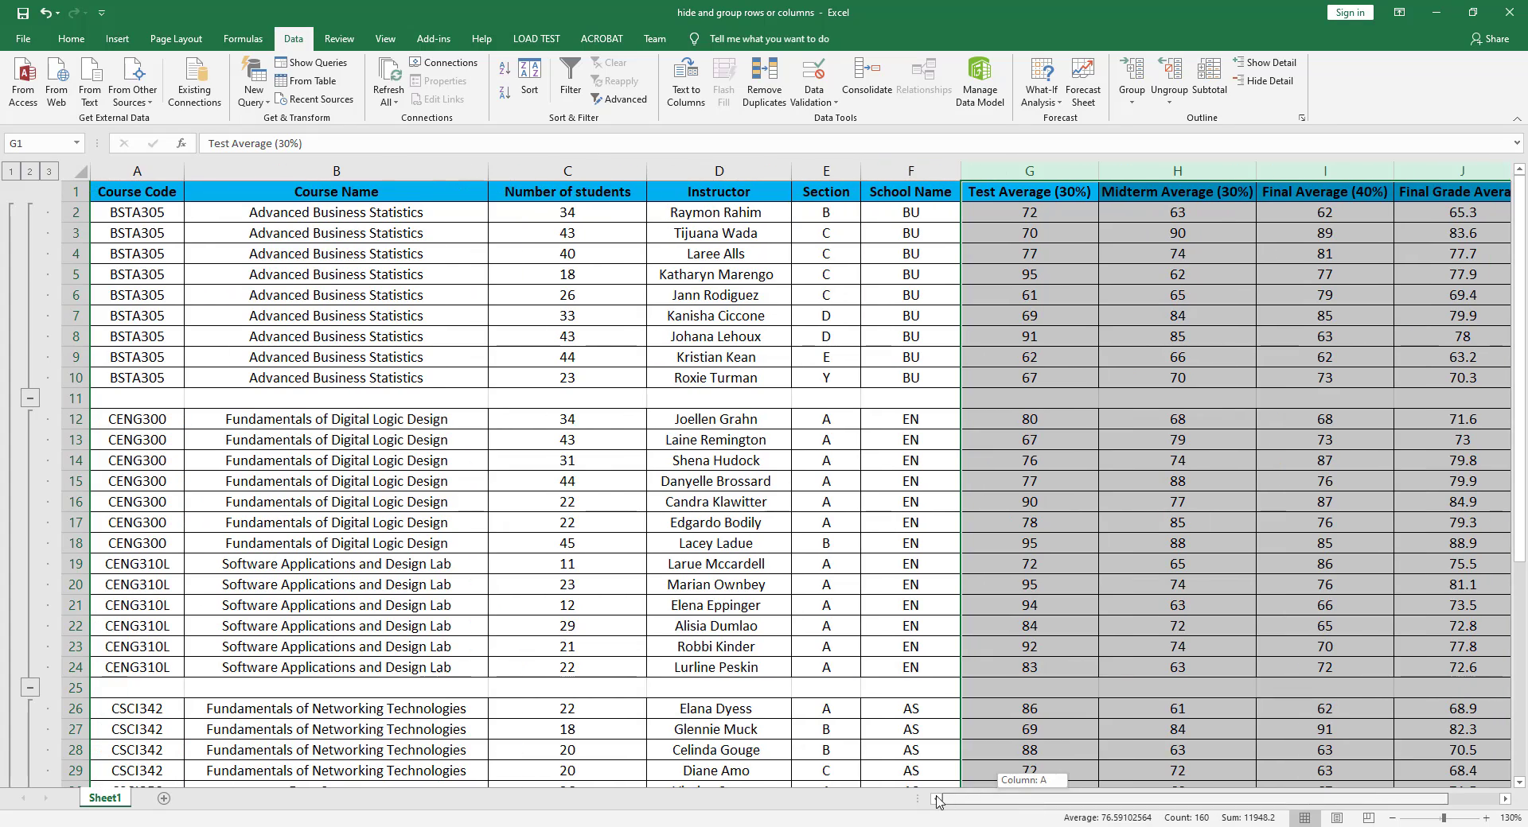
pyautogui.scroll(-2, 190, 532)
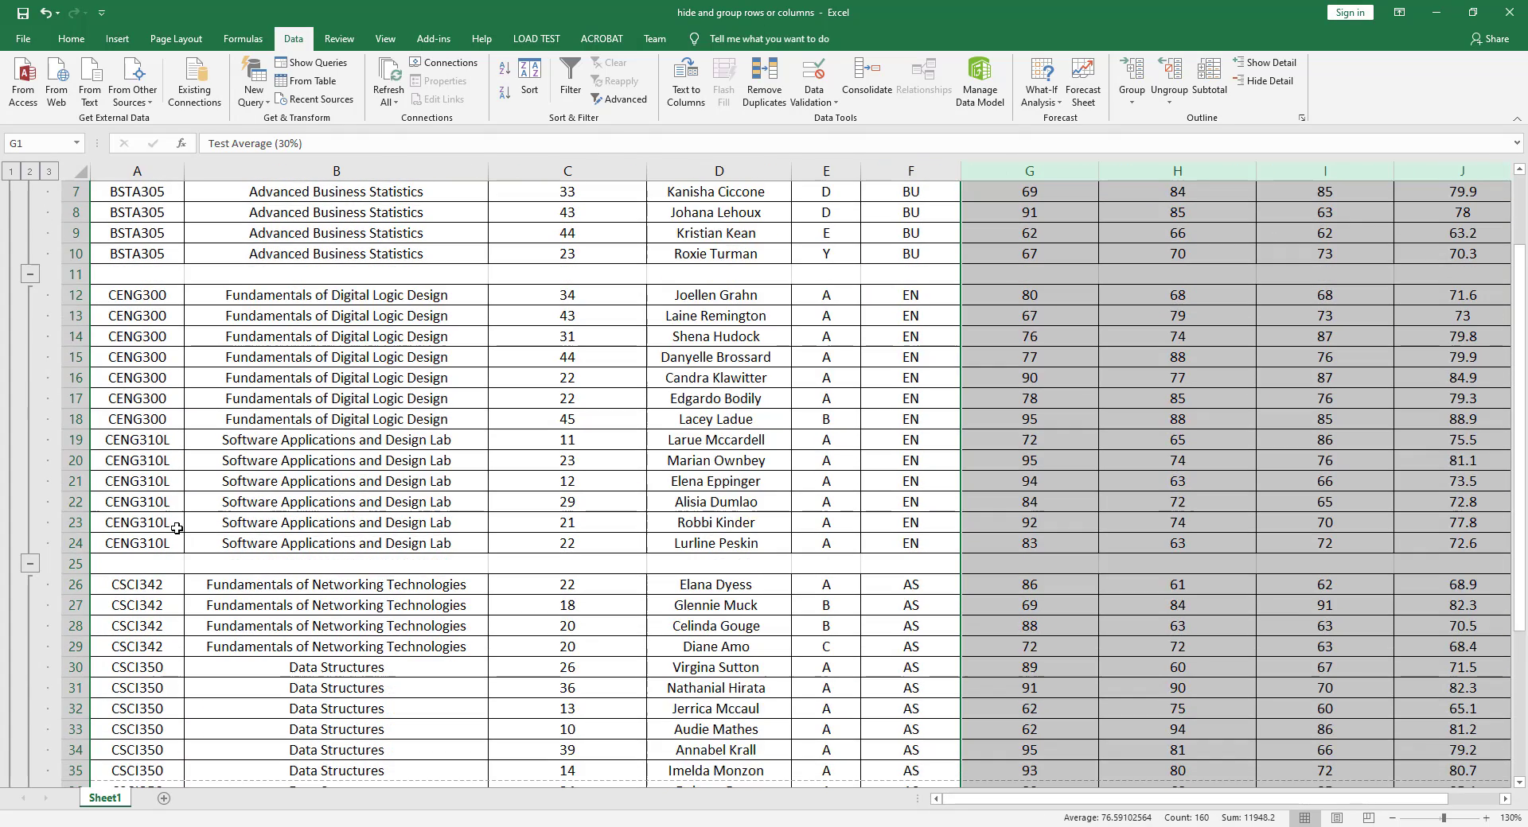
pyautogui.scroll(2, 189, 533)
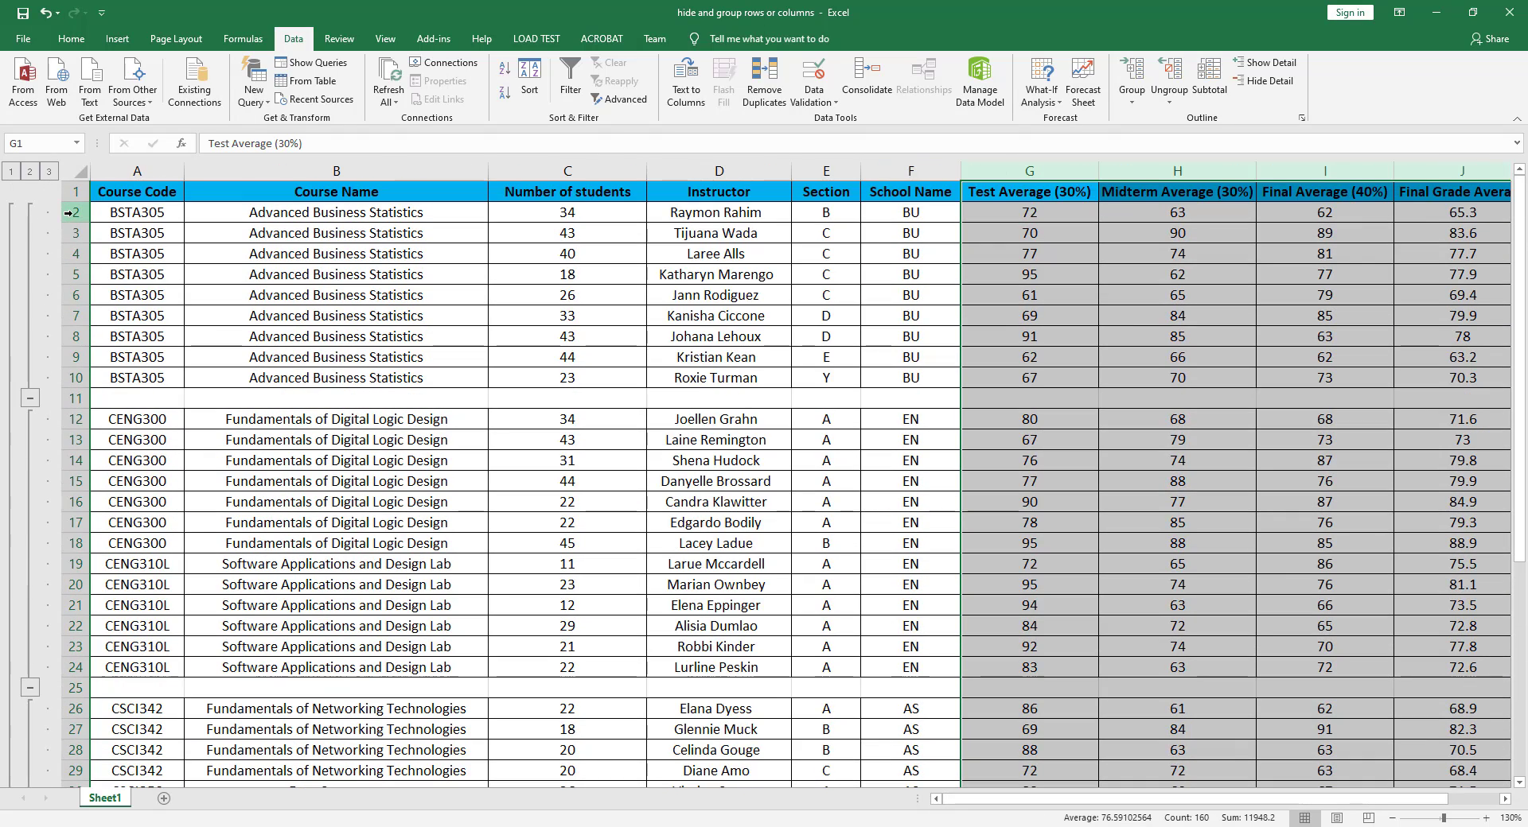
pyautogui.moveTo(70, 213); pyautogui.dragTo(75, 377)
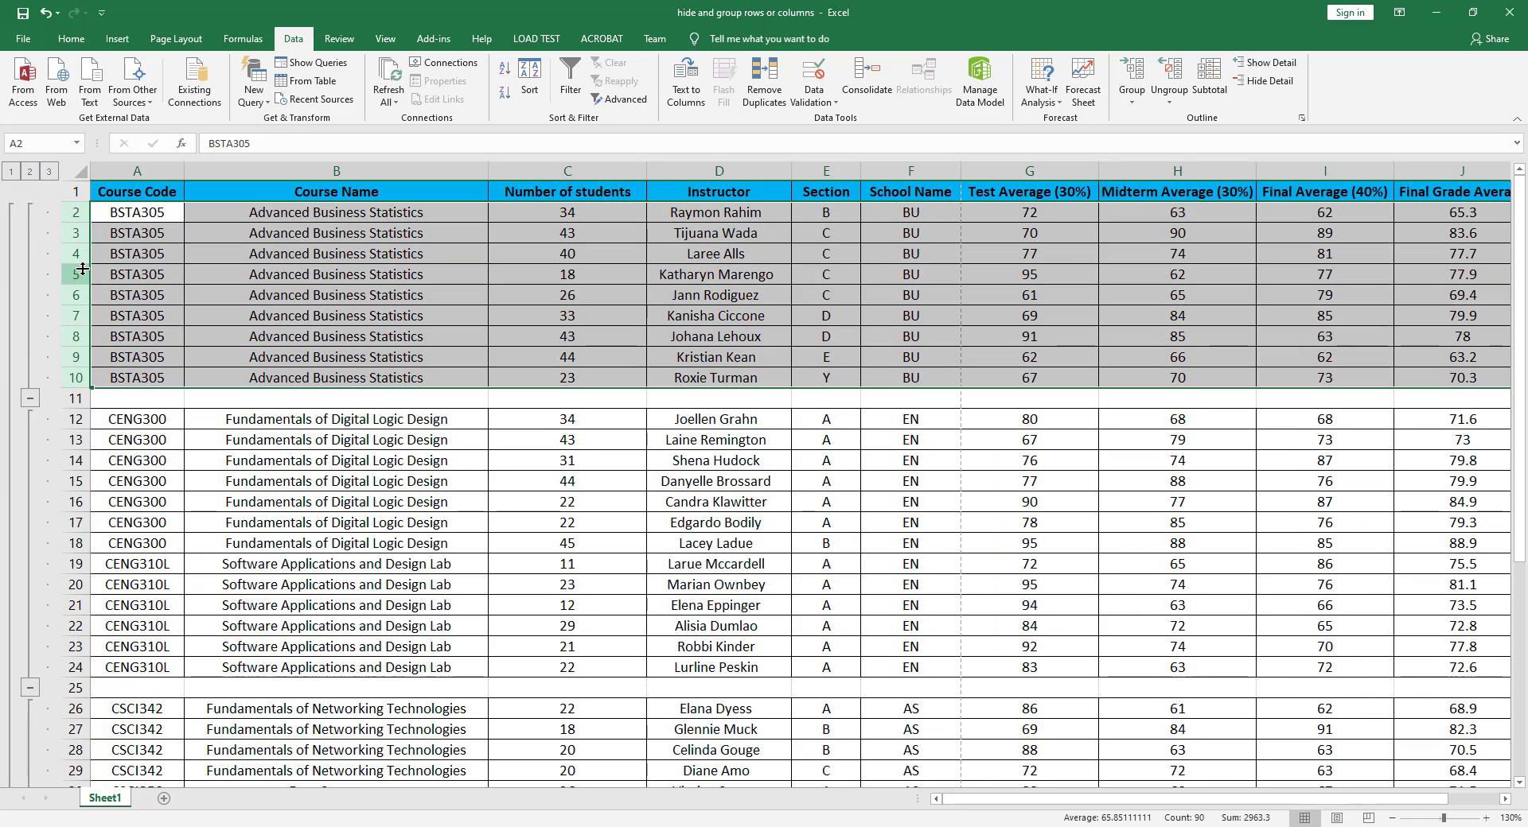
pyautogui.click(1170, 99)
pyautogui.click(1196, 119)
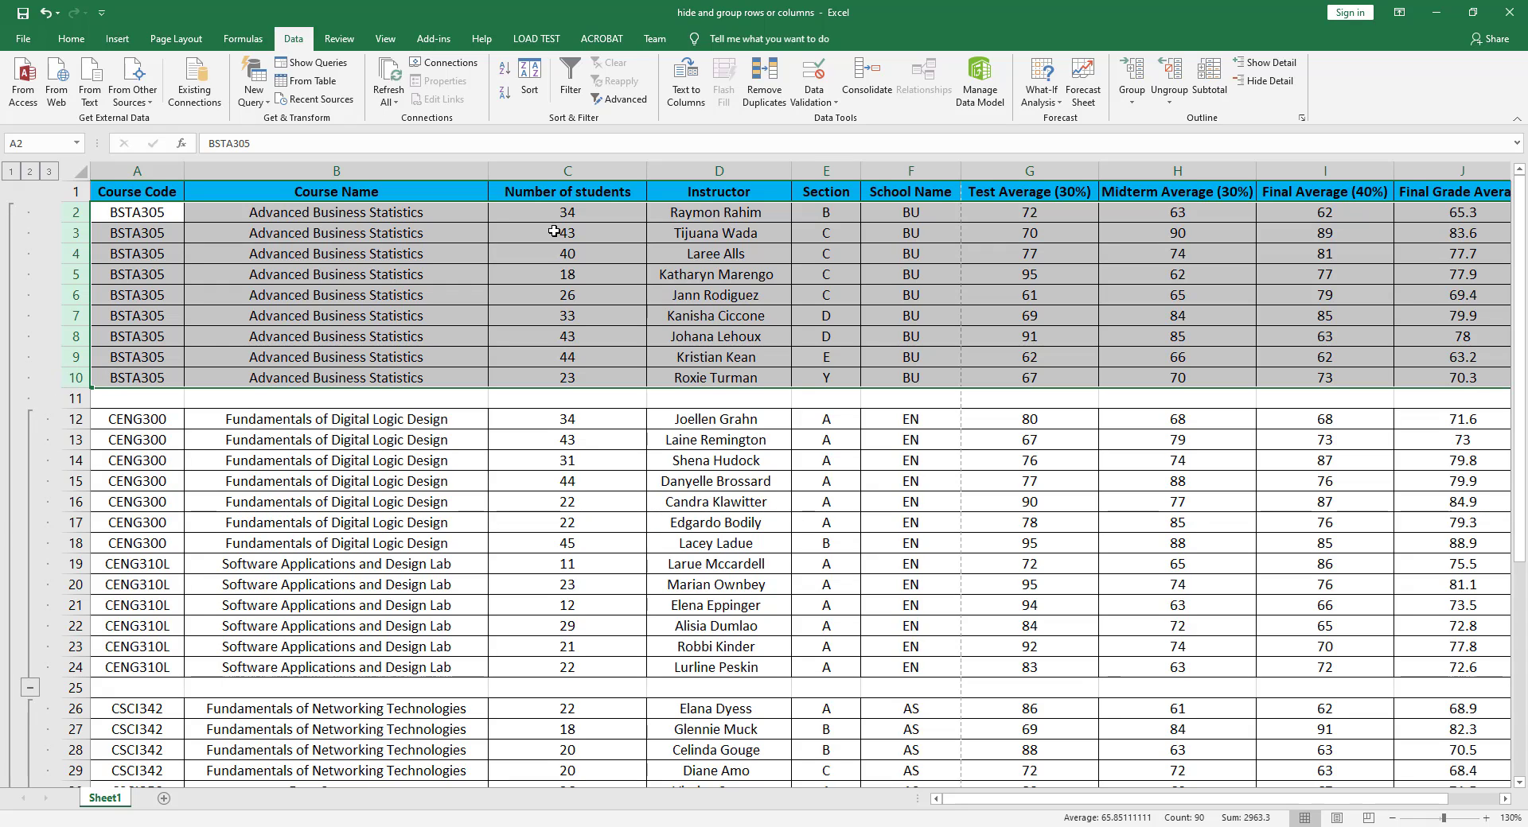
pyautogui.click(576, 259)
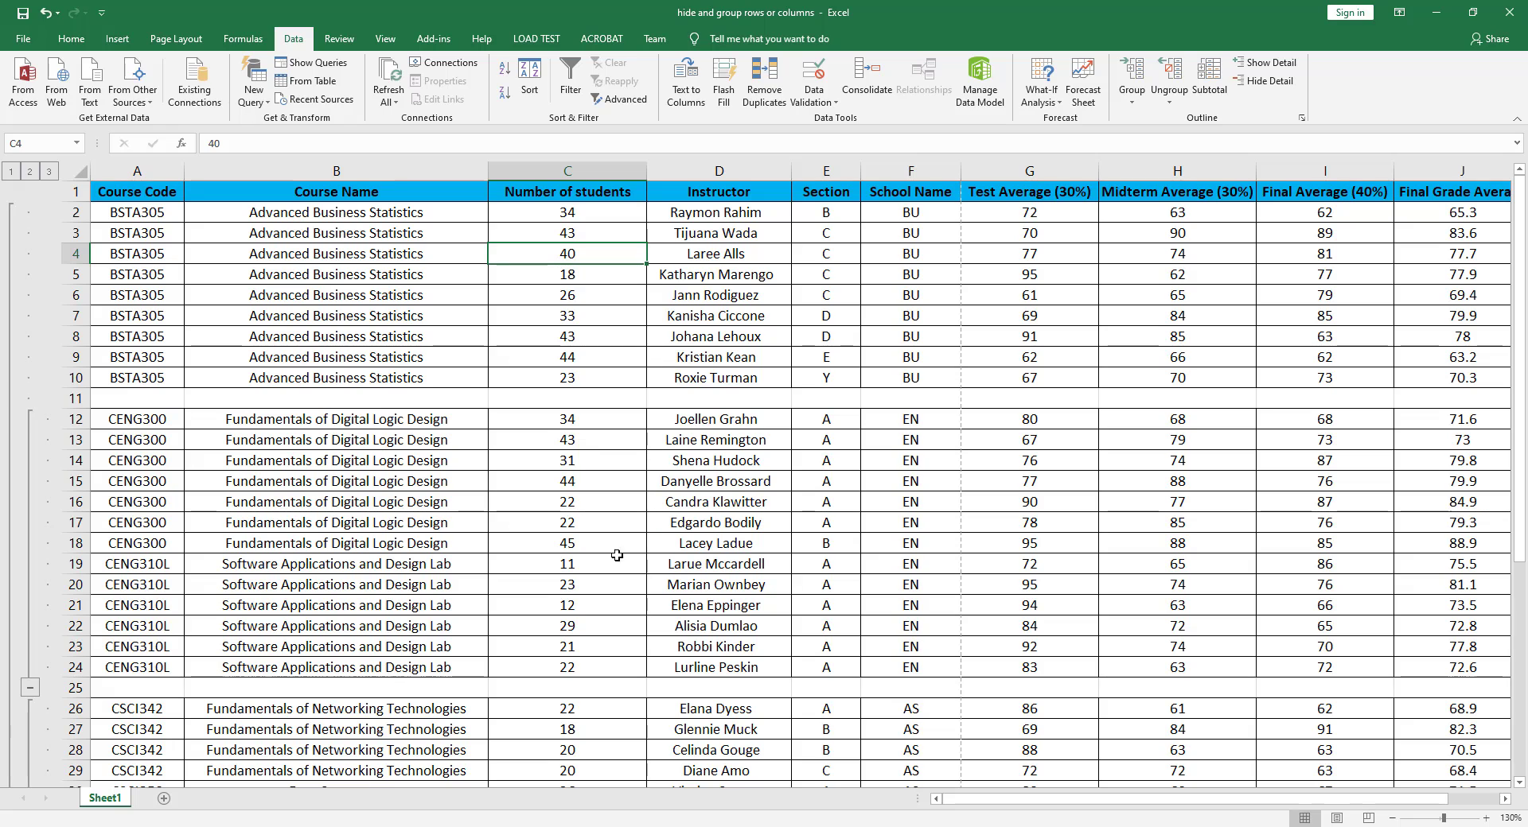
# Clear the worksheet's entire outline to remove all remaining row groups at once
pyautogui.scroll(-3, 196, 430)
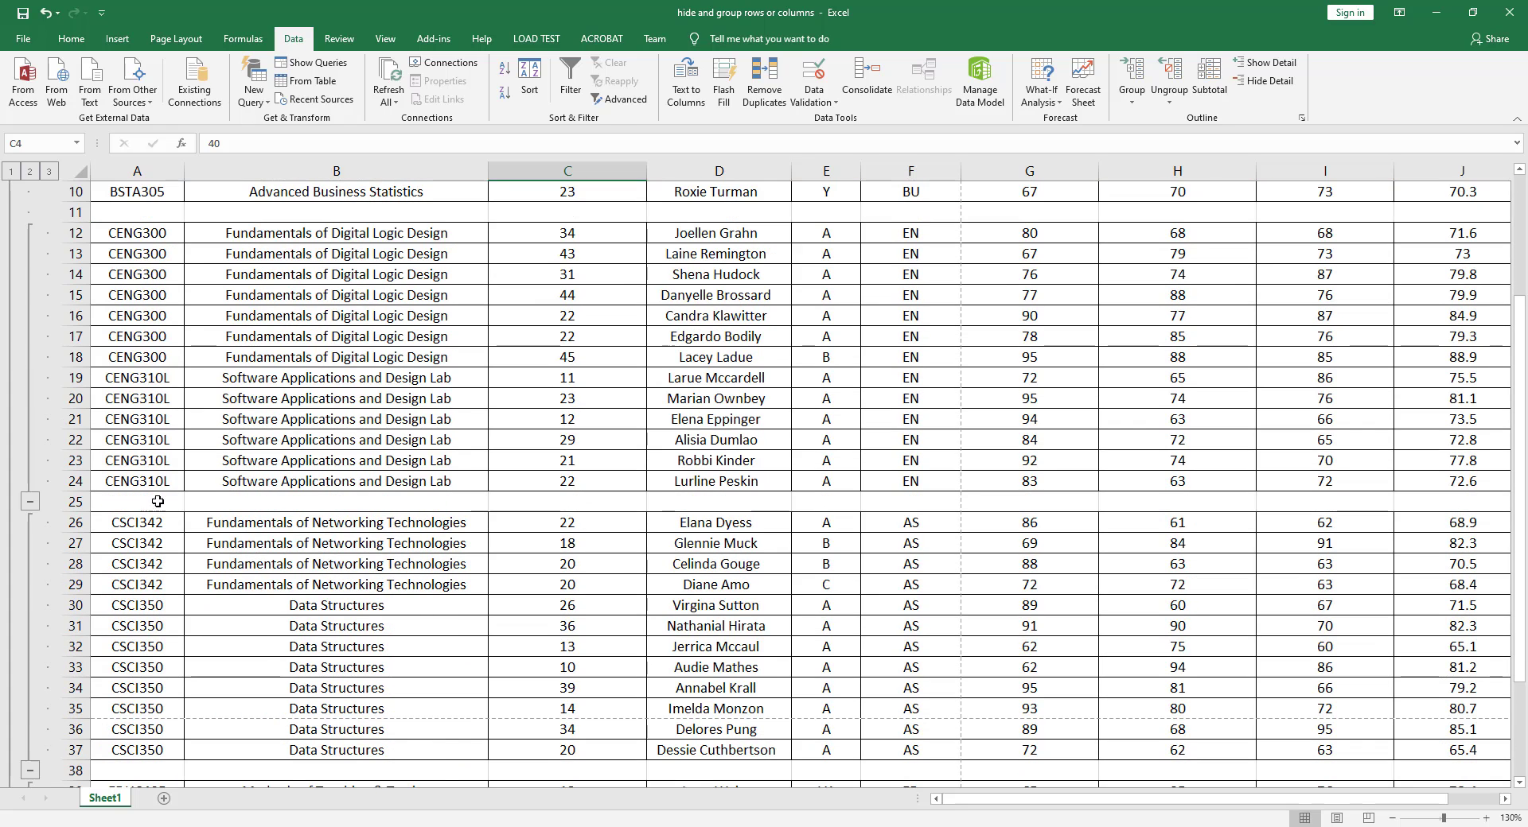
pyautogui.scroll(3, 742, 423)
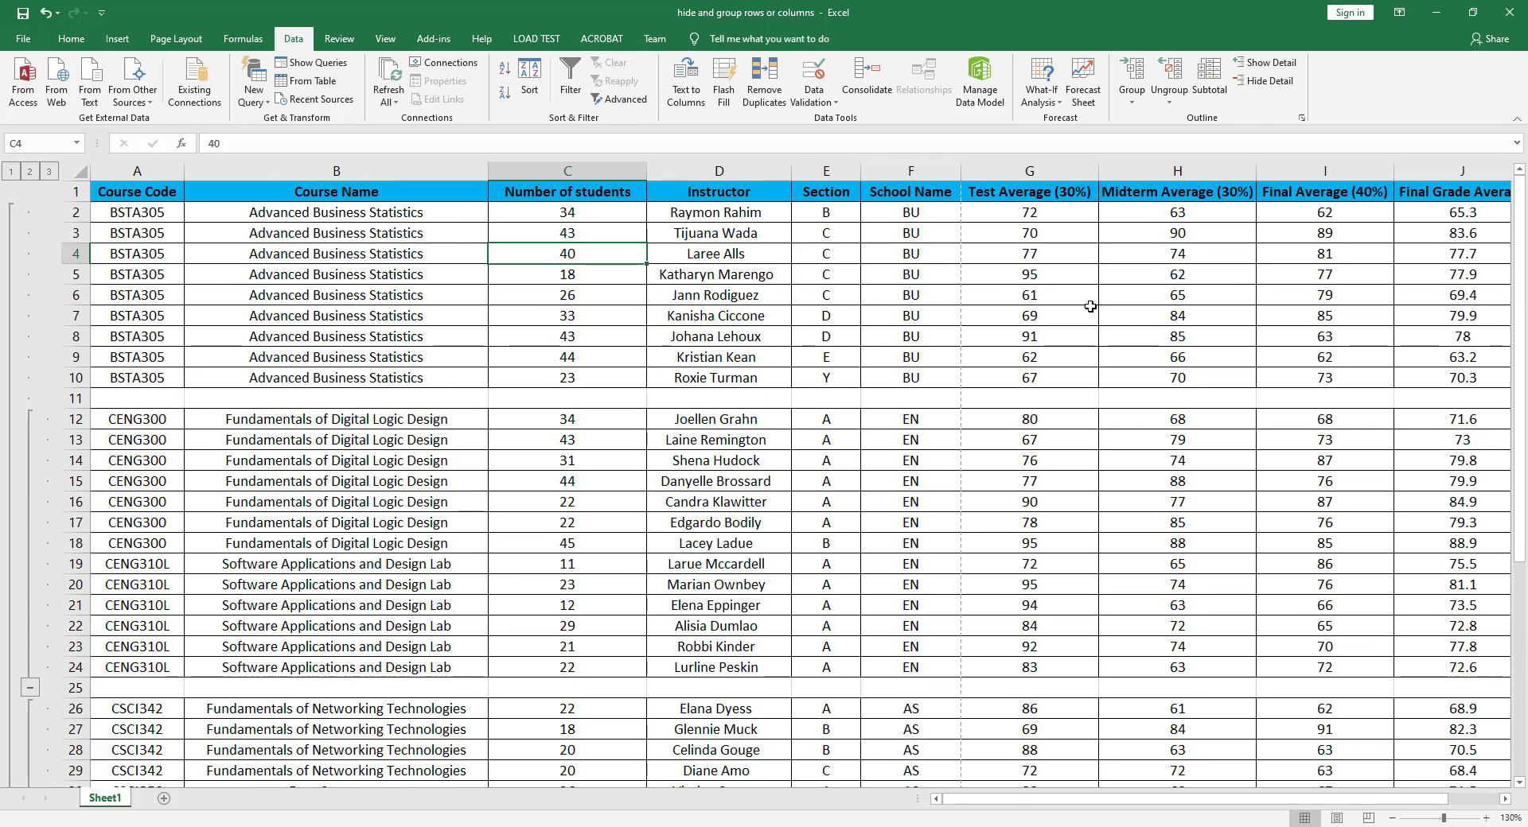
pyautogui.click(1173, 103)
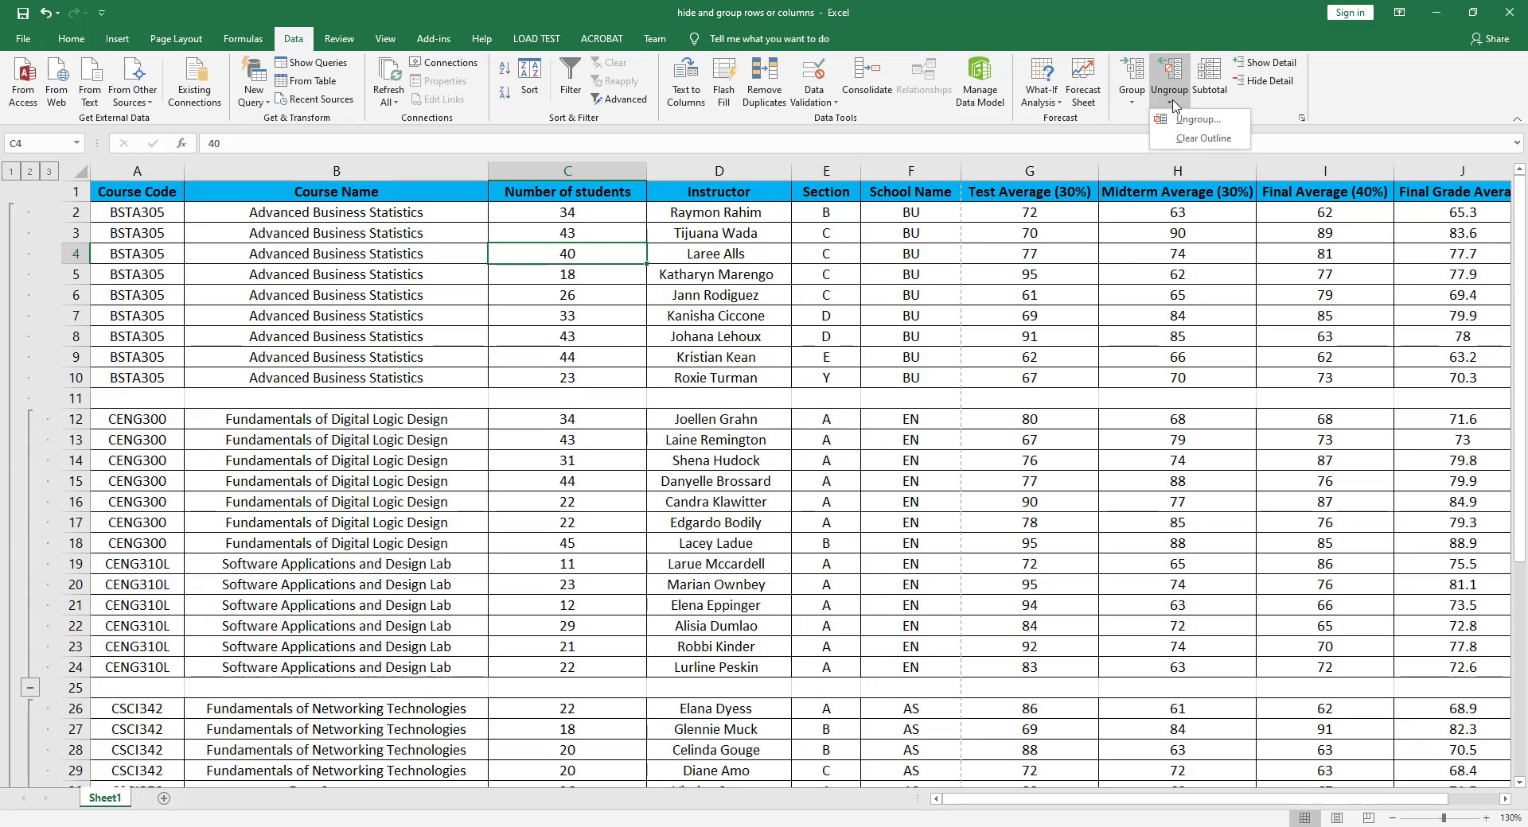
pyautogui.click(1201, 139)
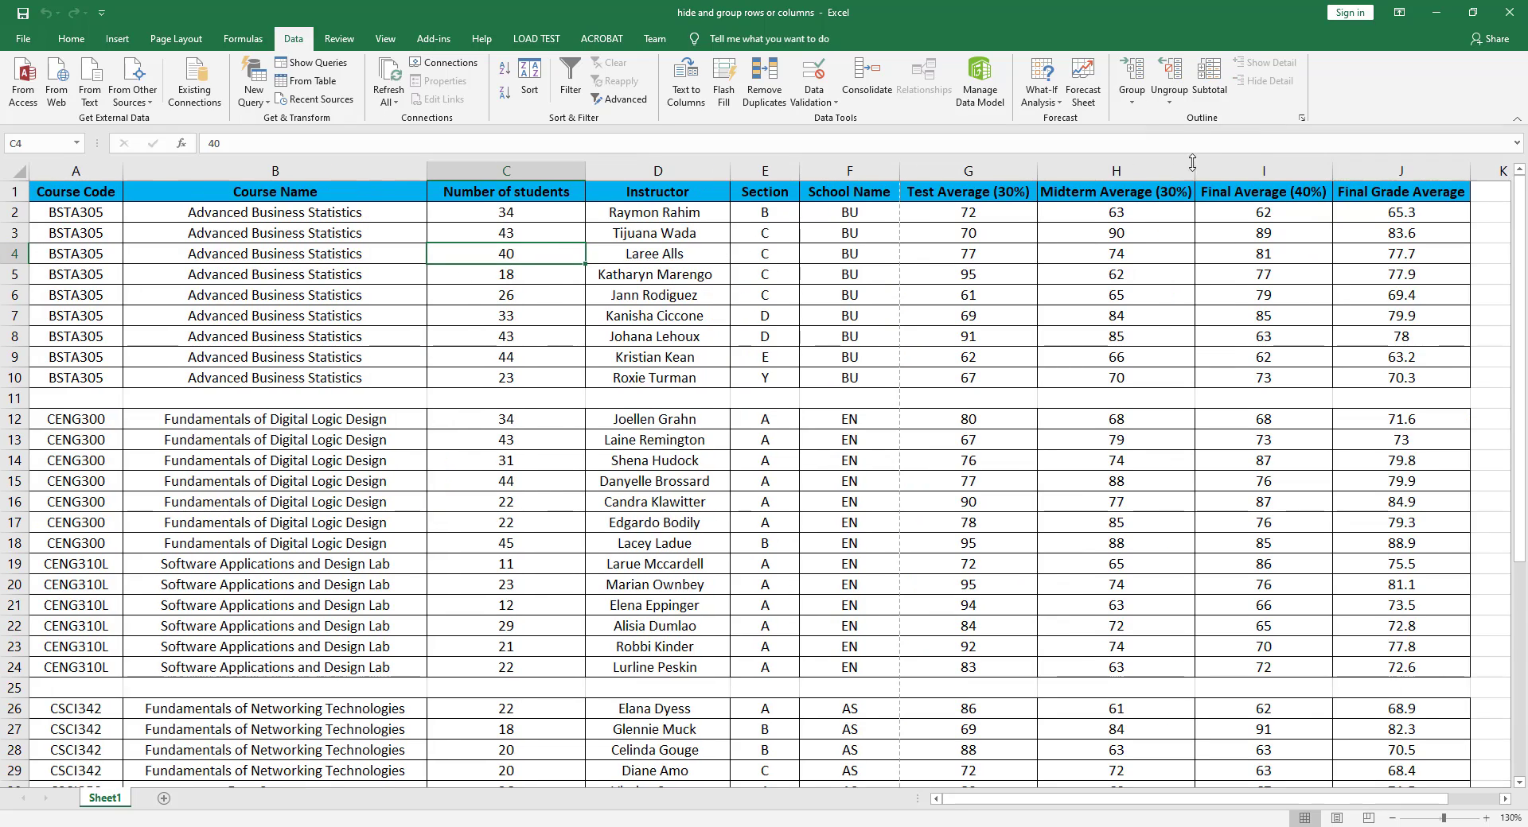